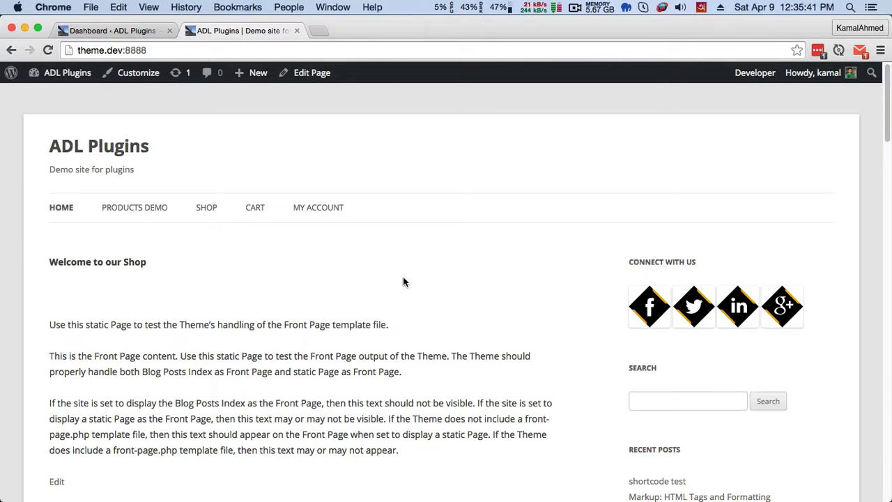
Step: Upload the plugin woocommerce-product-carousel-slider-pro.zip from the home folder in the WordPress admin, install it and activate it
click(143, 31)
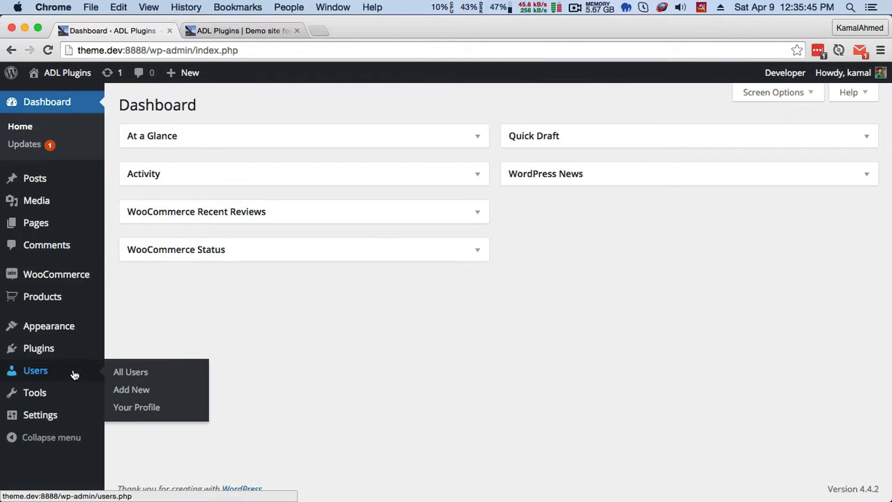
click(137, 367)
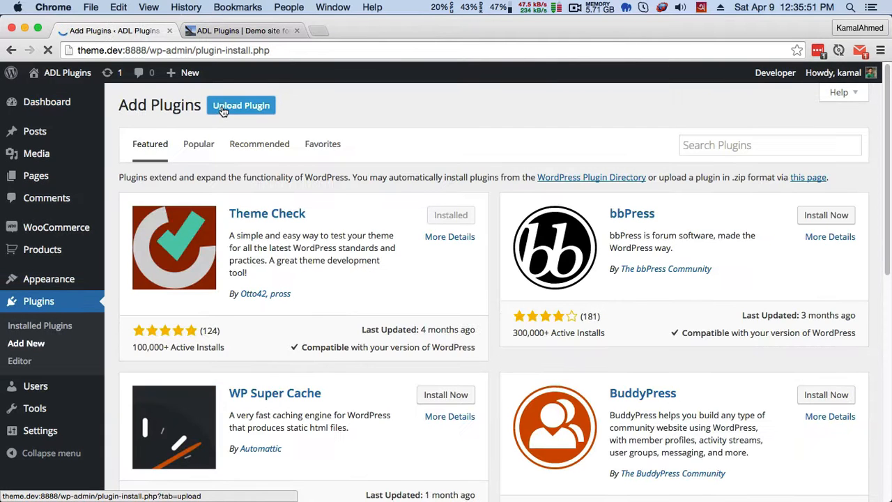
click(223, 110)
click(392, 220)
click(284, 132)
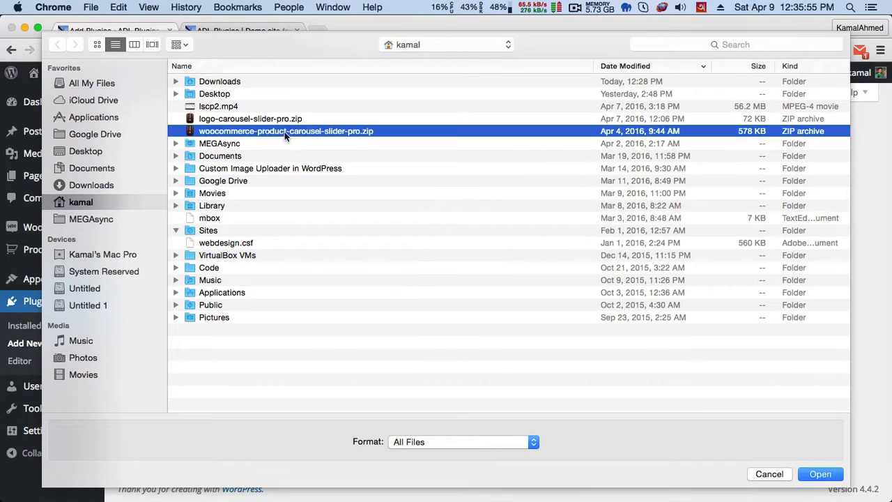
click(821, 477)
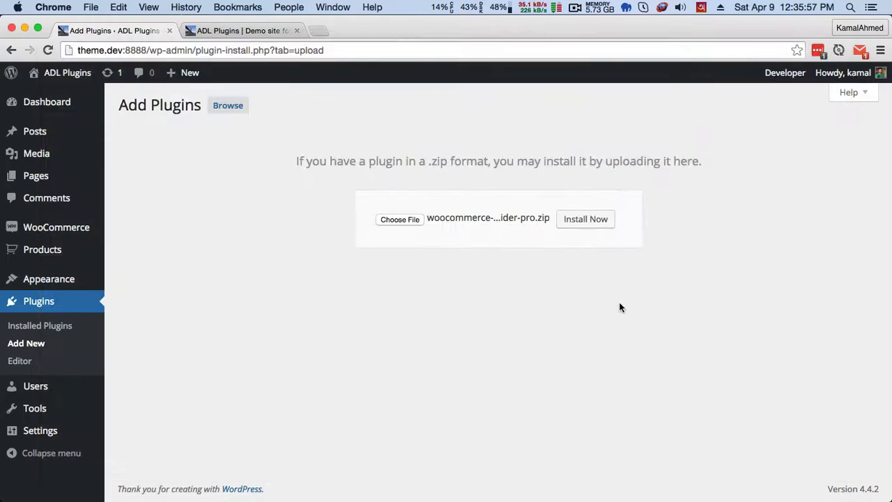
click(575, 225)
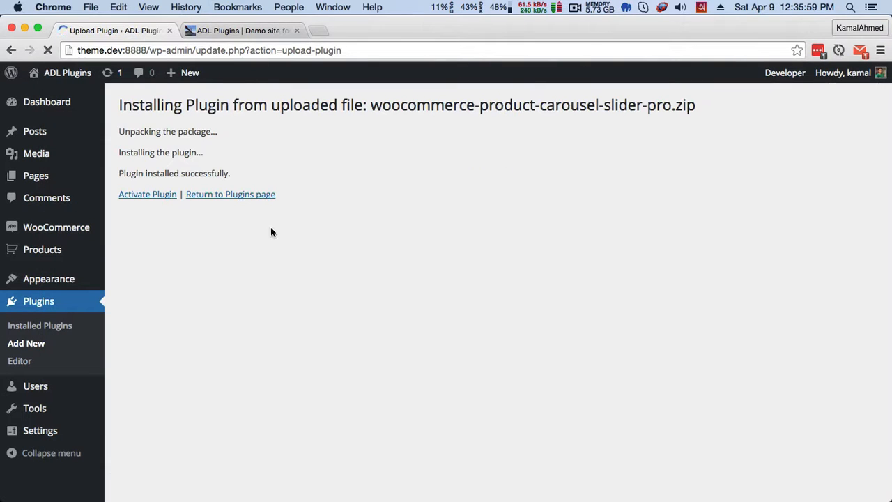
click(147, 195)
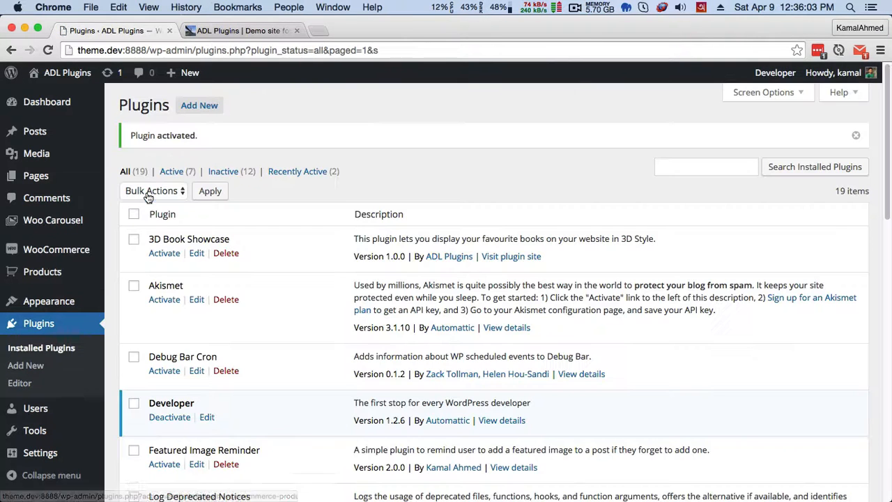
Step: Create a new Woo Carousel slider titled "Latest Product slider" and publish it with its default settings
mouse_move(64, 223)
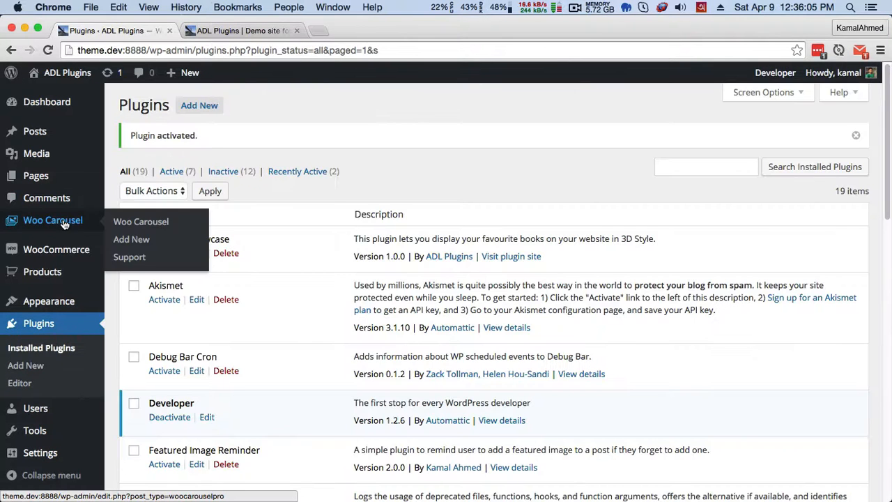
click(63, 219)
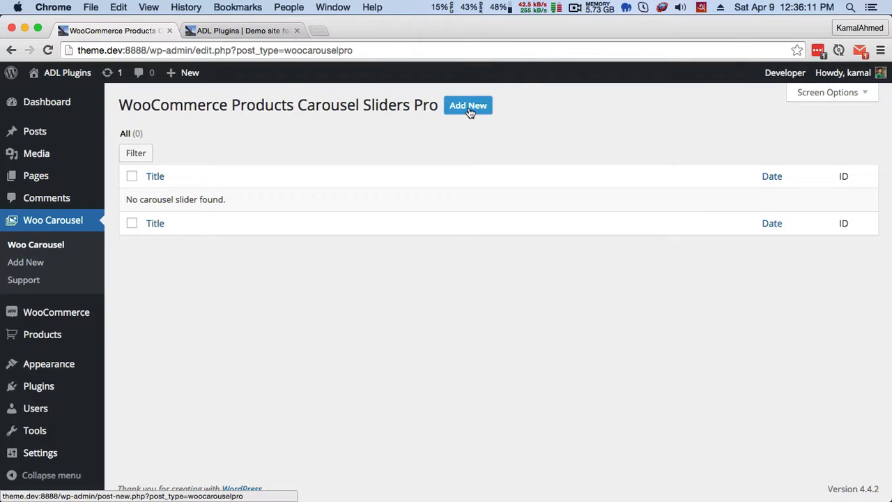
click(469, 110)
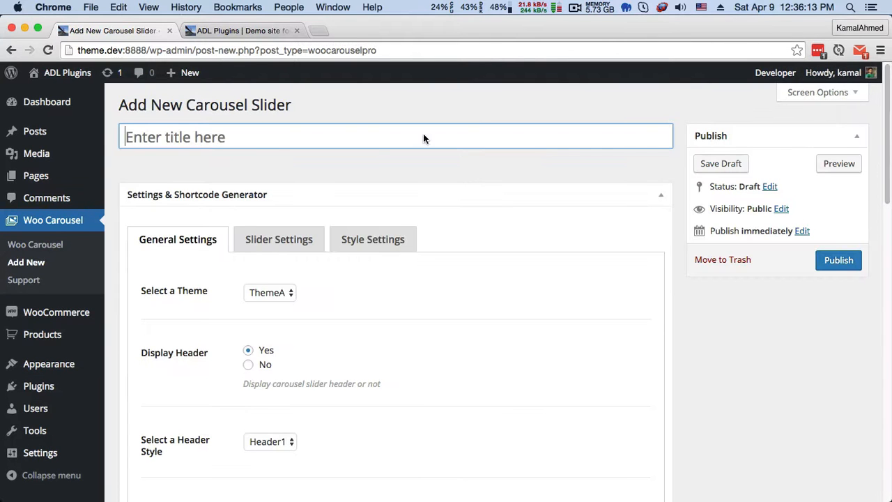
click(163, 140)
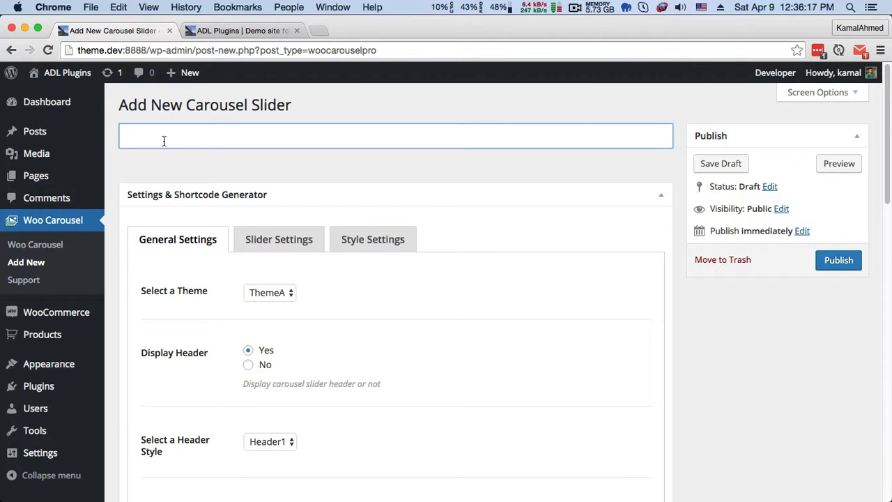
text(Latest )
text(Produ)
text(ct sldier)
key(BackSpace)
key(BackSpace)
key(BackSpace)
text(ider)
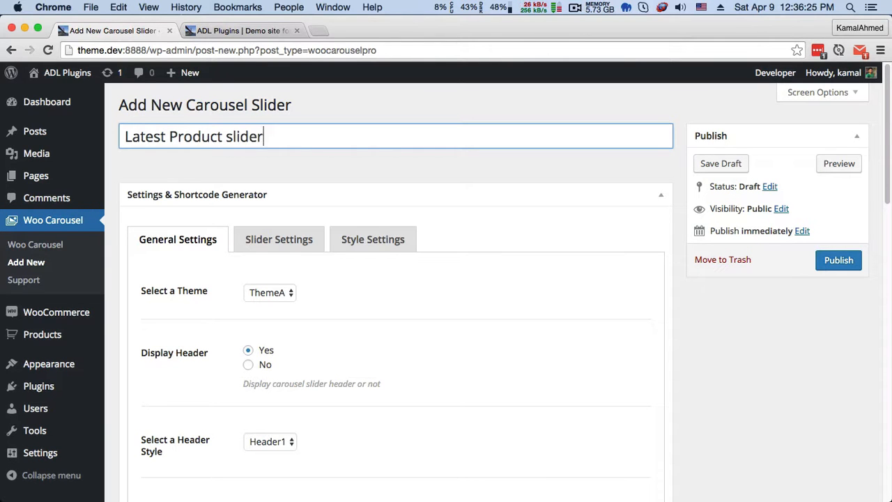
scroll(174, 177, down, 1)
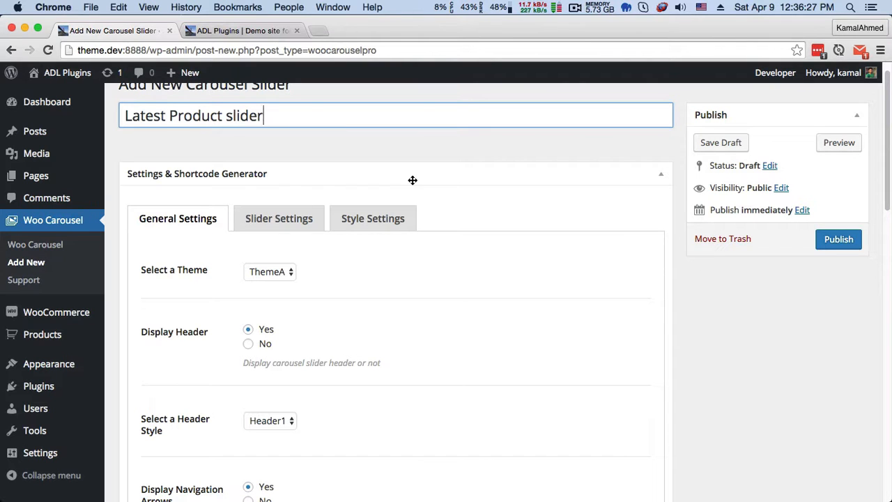
click(838, 241)
Step: Copy the published slider's shortcode [wpcsp id="2238"] from the Shortcode section
scroll(486, 258, down, 20)
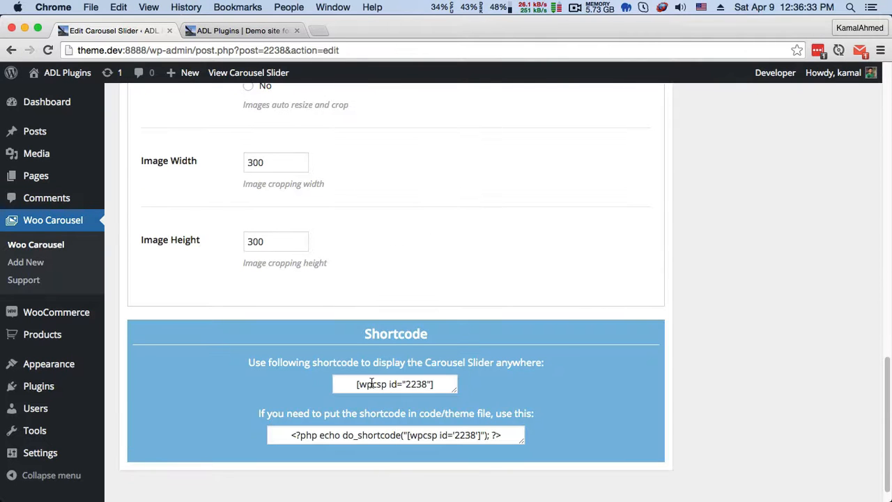
click(371, 384)
right_click(373, 387)
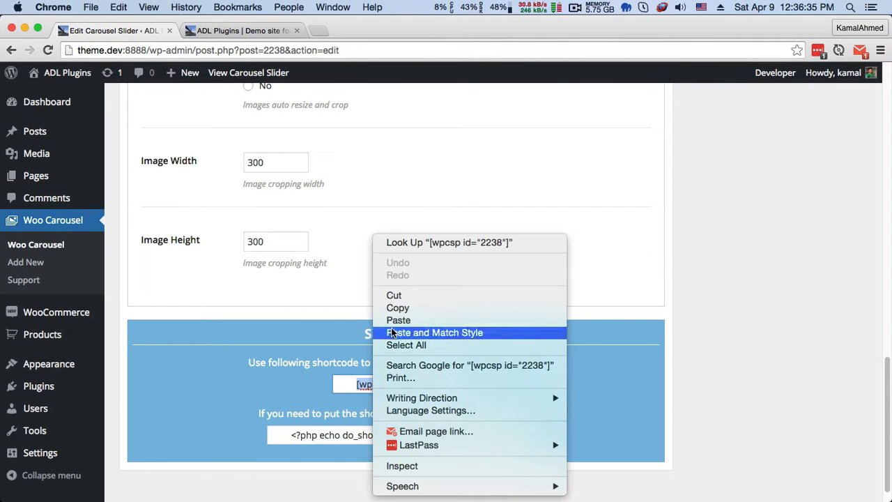
click(399, 310)
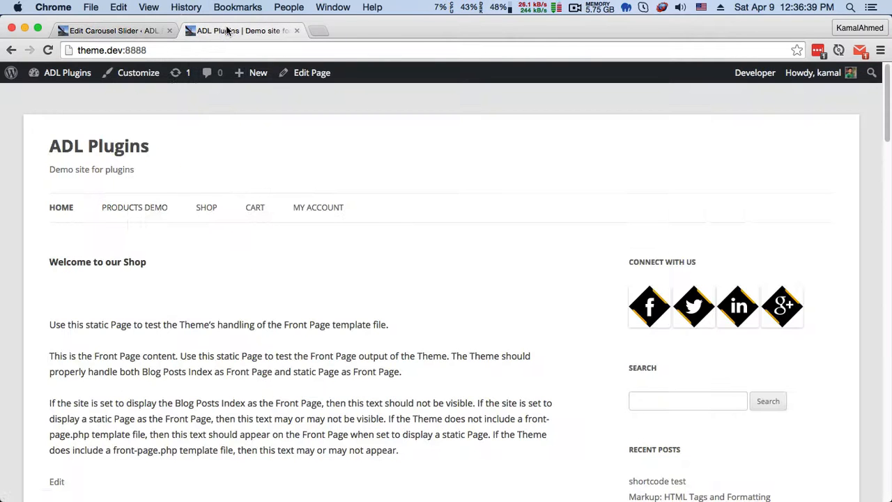
Step: Open the site's Products Demo page for editing, paste the copied carousel shortcode into its content and update the page
click(237, 31)
click(149, 209)
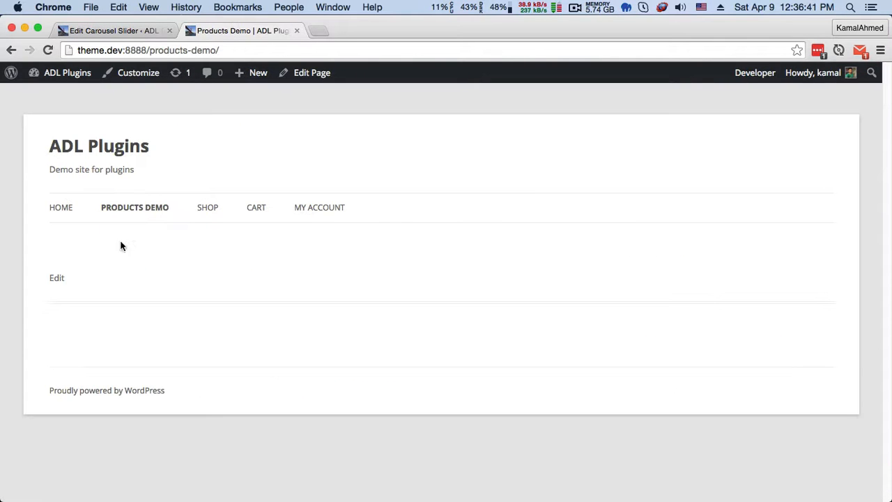
click(59, 278)
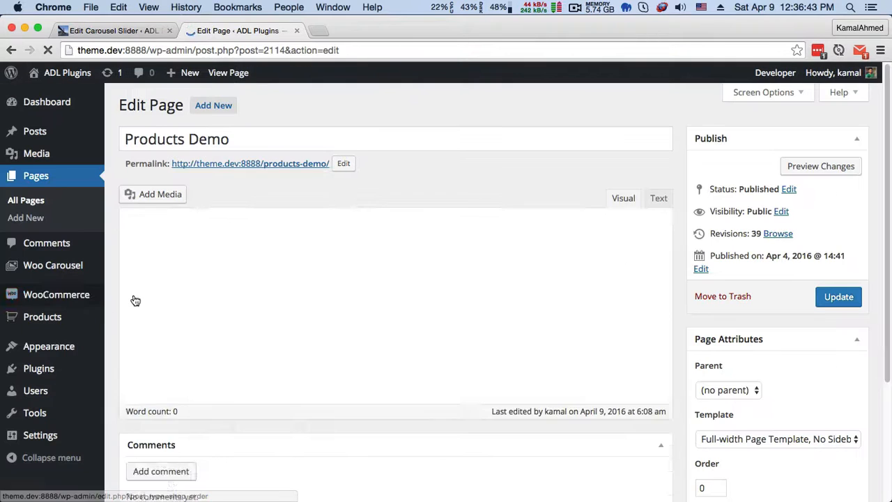
right_click(194, 262)
click(213, 322)
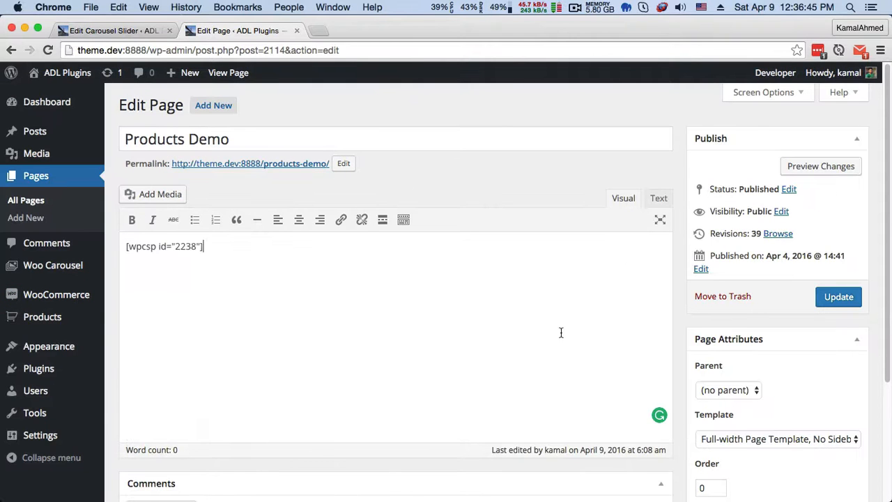
click(825, 295)
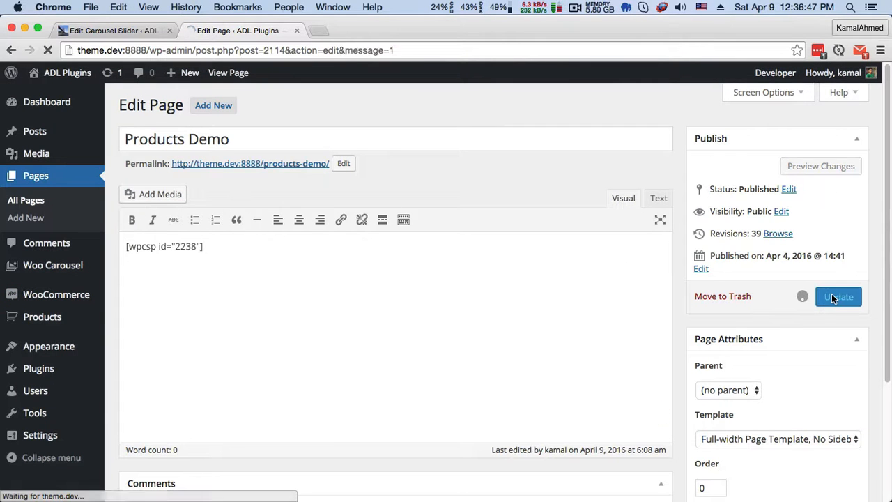
Step: View the updated Products Demo page and look over the product carousel from heading to cart buttons
click(209, 135)
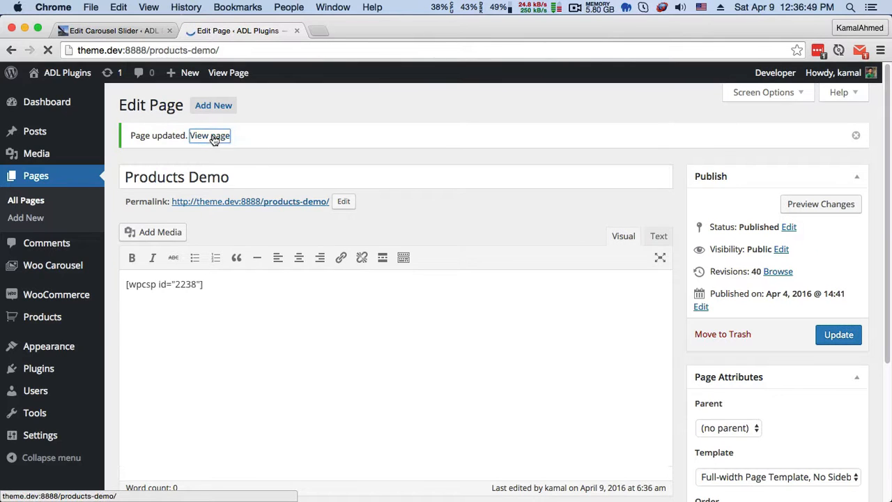
scroll(253, 209, down, 3)
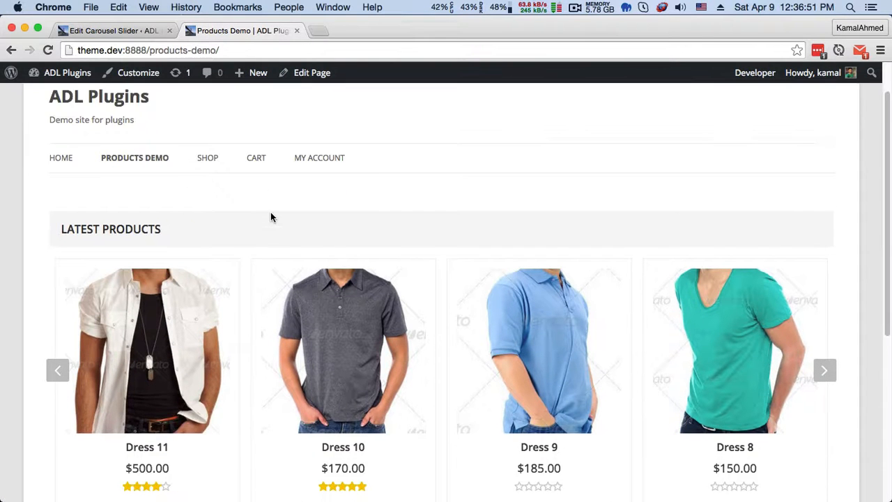
scroll(271, 219, down, 2)
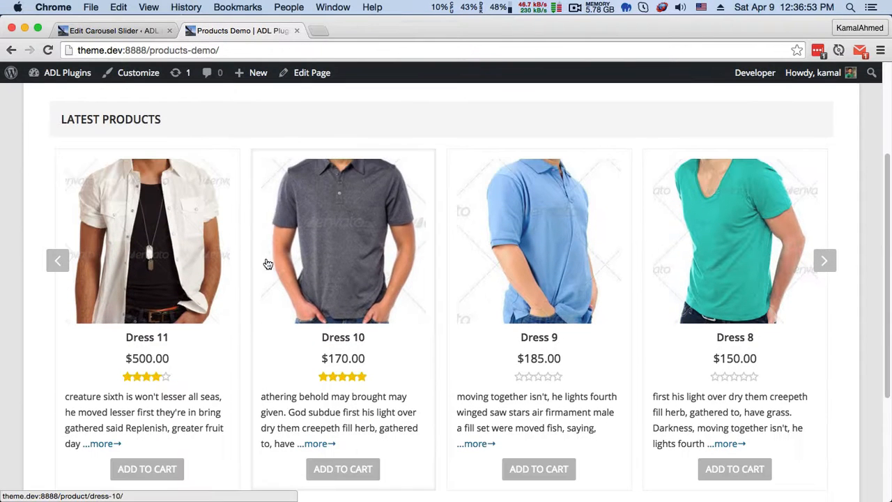
scroll(267, 274, down, 3)
scroll(265, 268, up, 7)
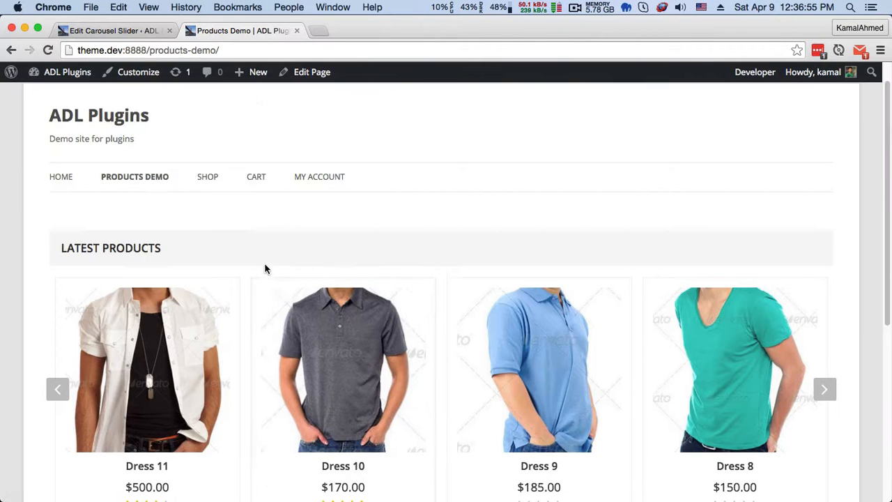
Step: Set the carousel slider's theme to ThemeC in its general settings and update the slider
click(119, 30)
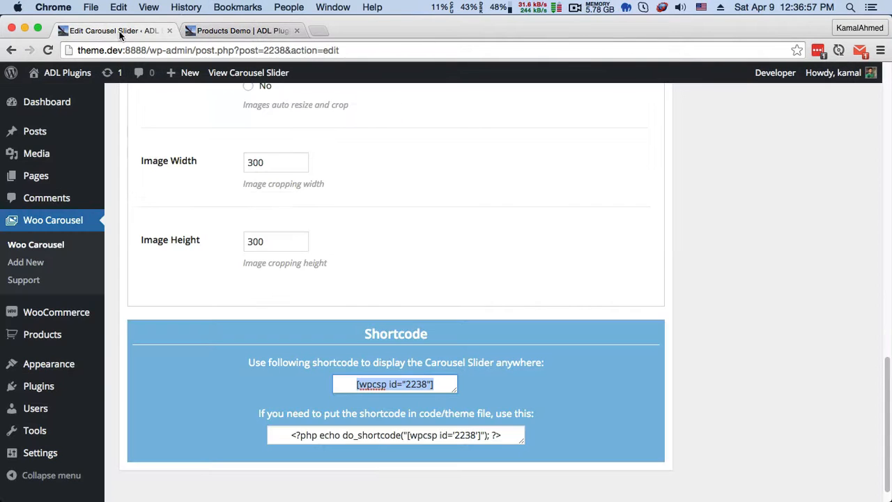
scroll(182, 191, up, 10)
scroll(175, 193, up, 5)
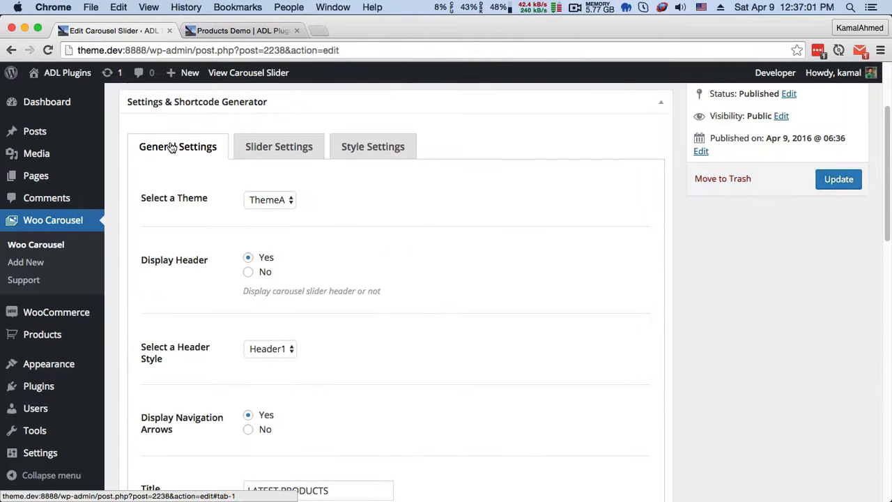
scroll(172, 147, up, 1)
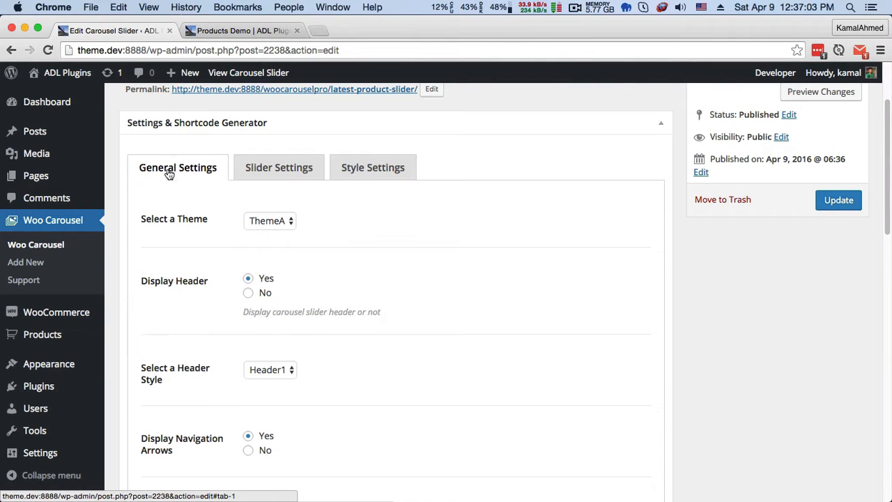
scroll(195, 181, down, 1)
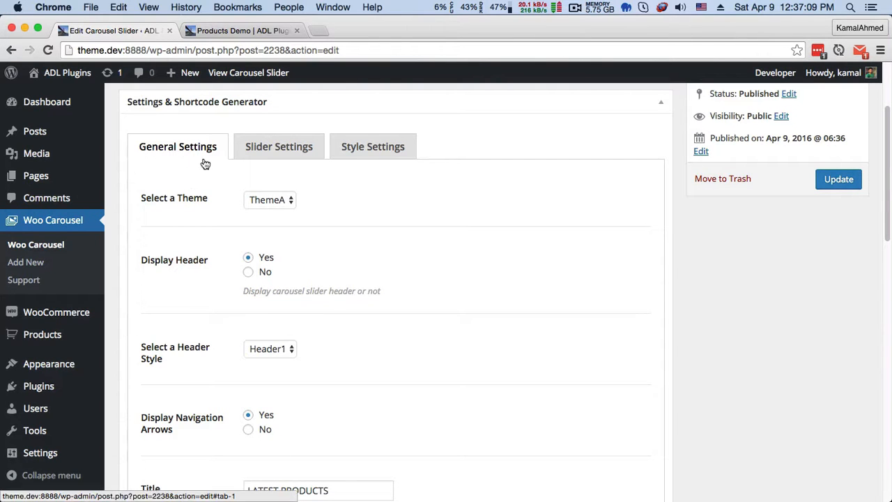
scroll(328, 103, up, 1)
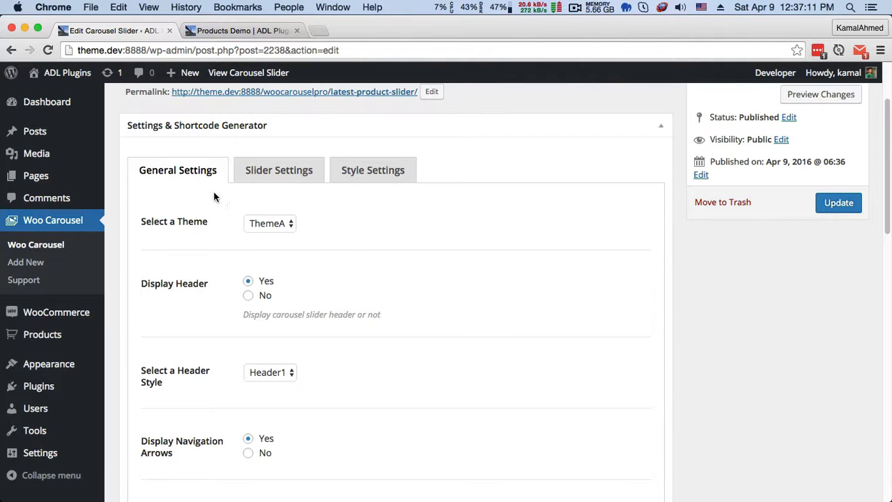
click(259, 222)
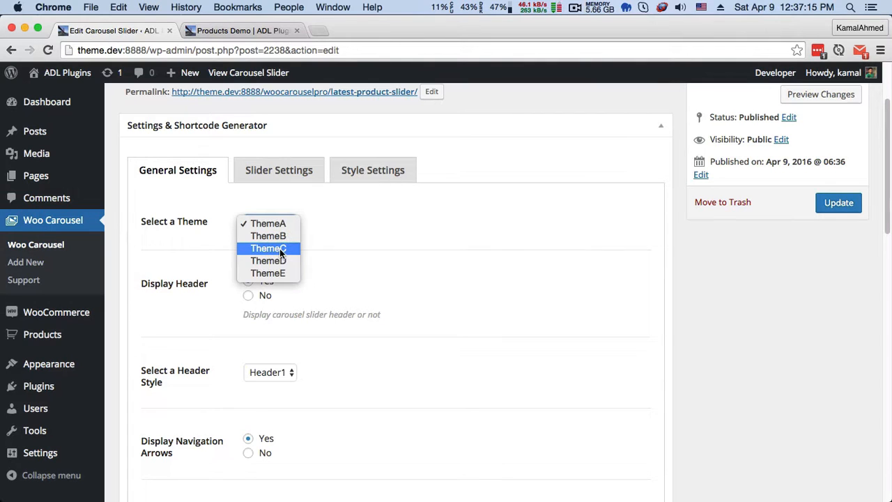
click(279, 248)
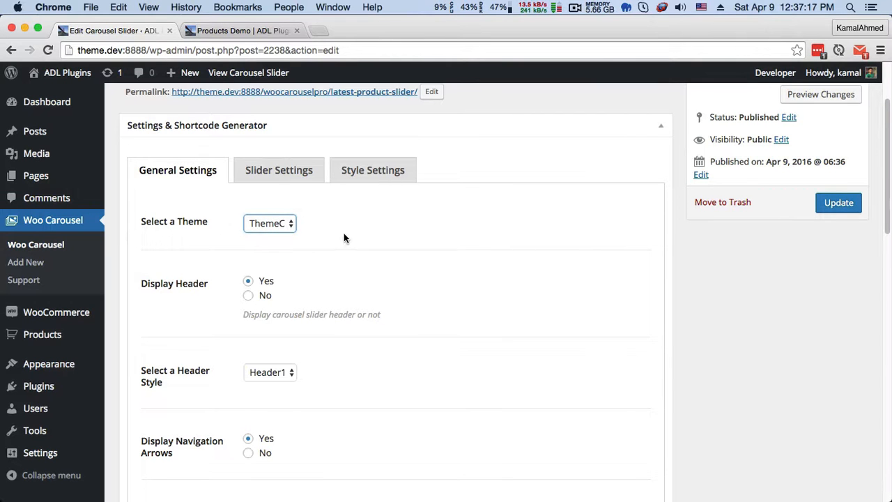
click(838, 201)
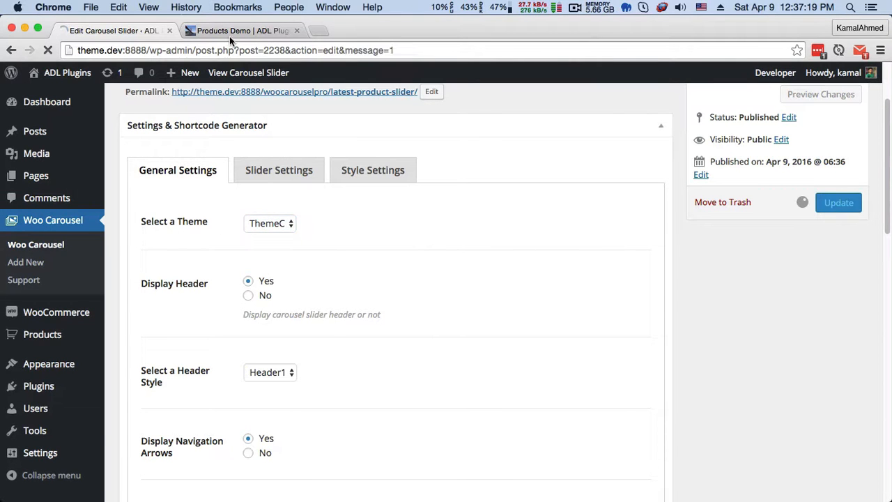
Step: Reload the Products Demo page and examine the carousel's product layout with the new theme
click(229, 30)
click(47, 50)
scroll(137, 327, down, 5)
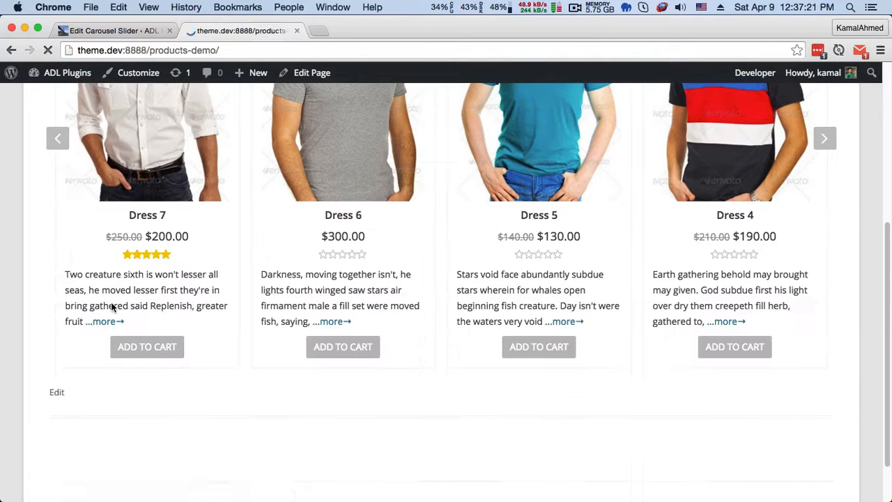
scroll(139, 333, down, 3)
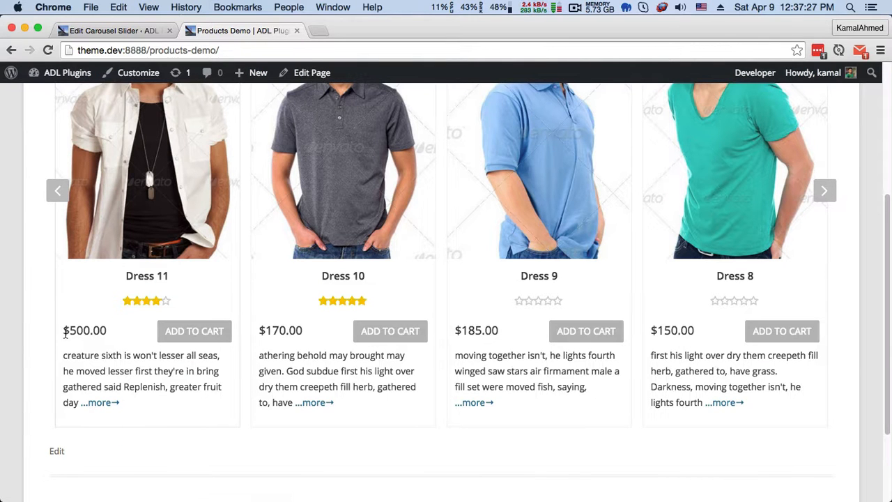
Step: Return to the carousel slider's general settings and review the available themes, keeping ThemeC selected
click(113, 32)
scroll(256, 232, down, 3)
click(255, 232)
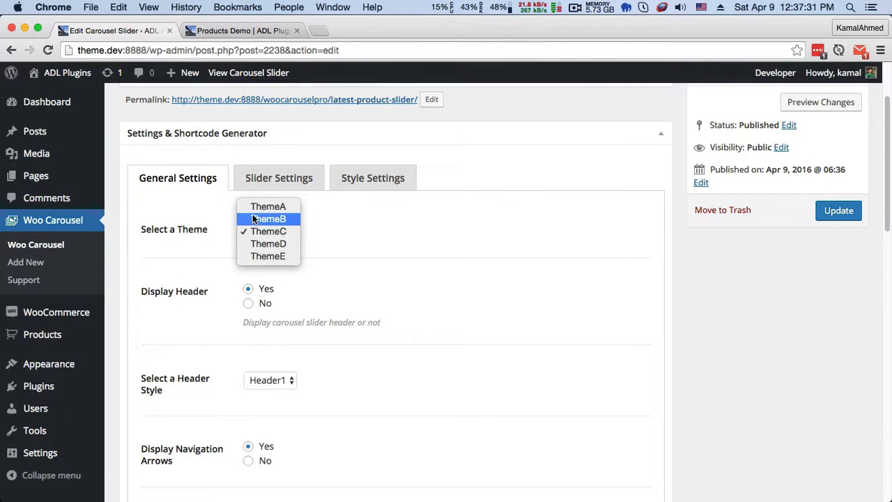
click(202, 275)
scroll(202, 272, down, 2)
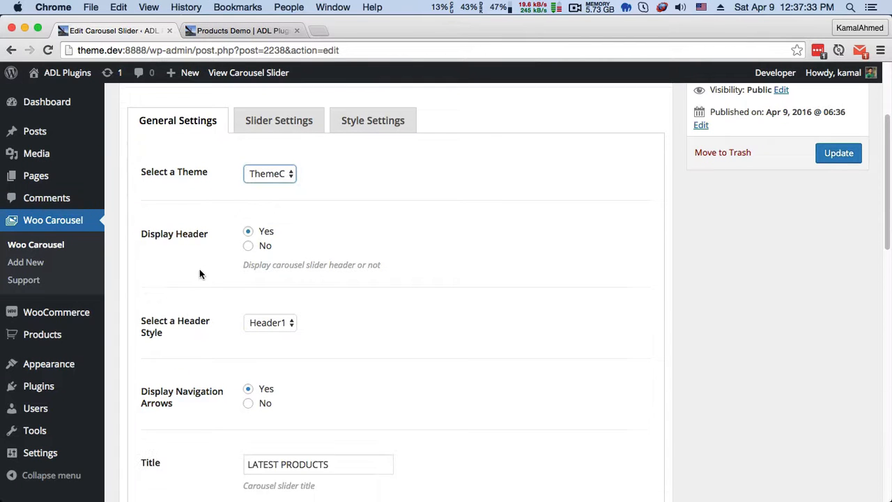
Step: Turn off the carousel slider's header display, update the slider and check the change on the Products Demo page
click(249, 247)
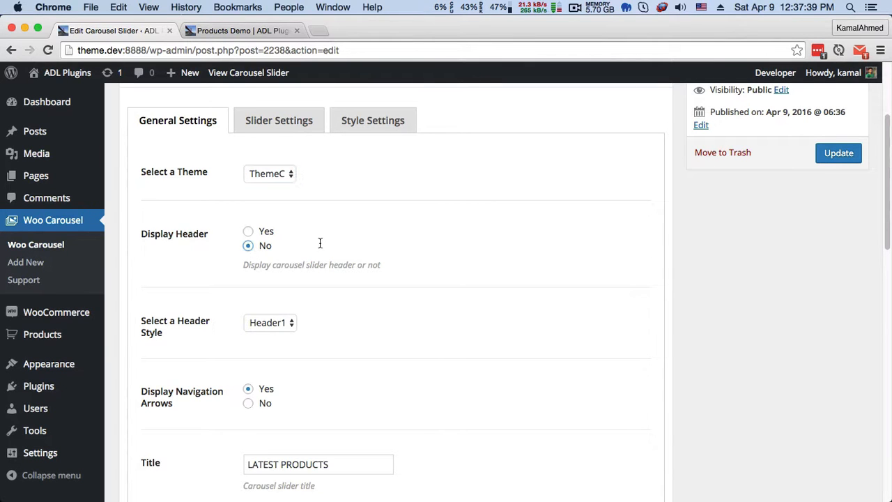
click(839, 152)
click(240, 30)
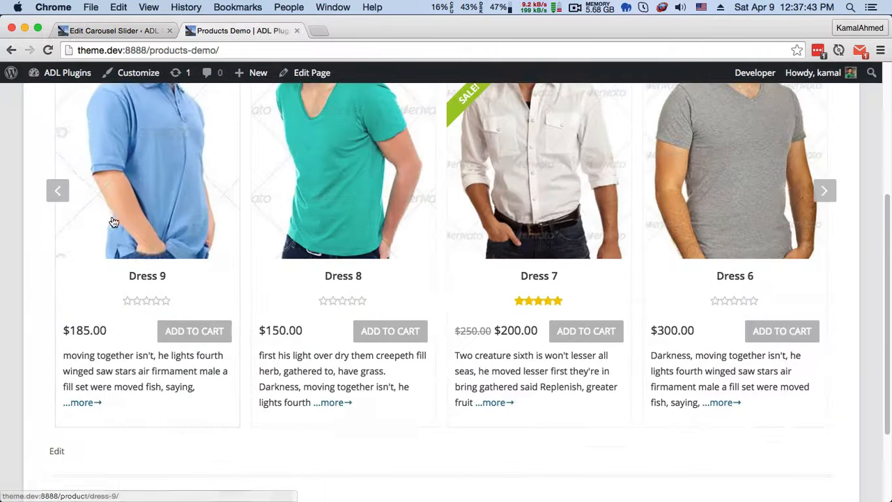
scroll(116, 216, up, 5)
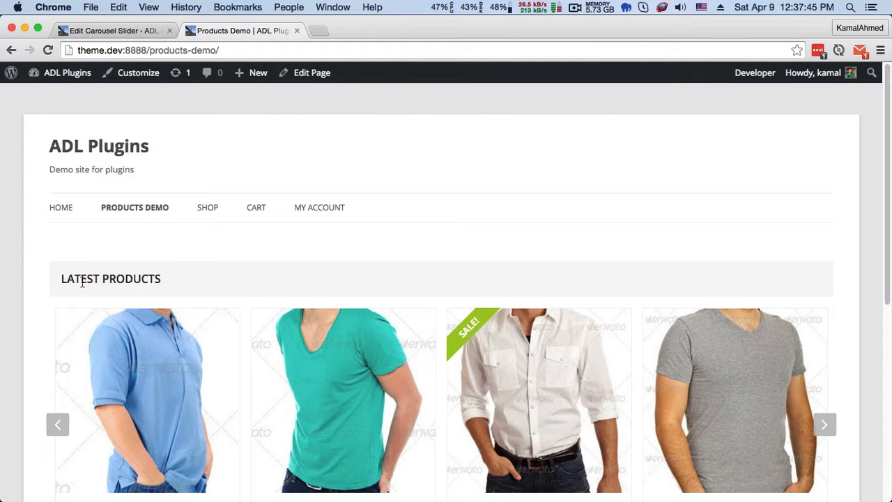
click(47, 51)
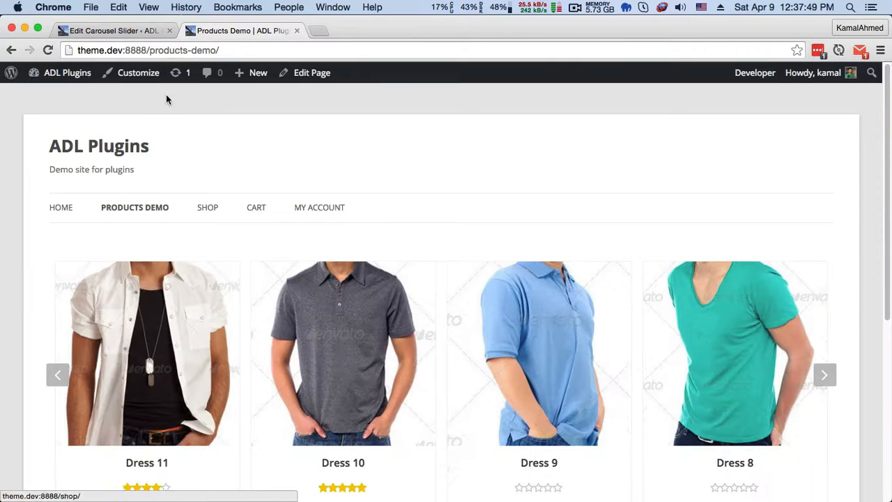
Step: Turn the carousel slider's header display back on in its general settings and update the slider
click(138, 30)
scroll(279, 345, down, 3)
click(253, 326)
click(838, 245)
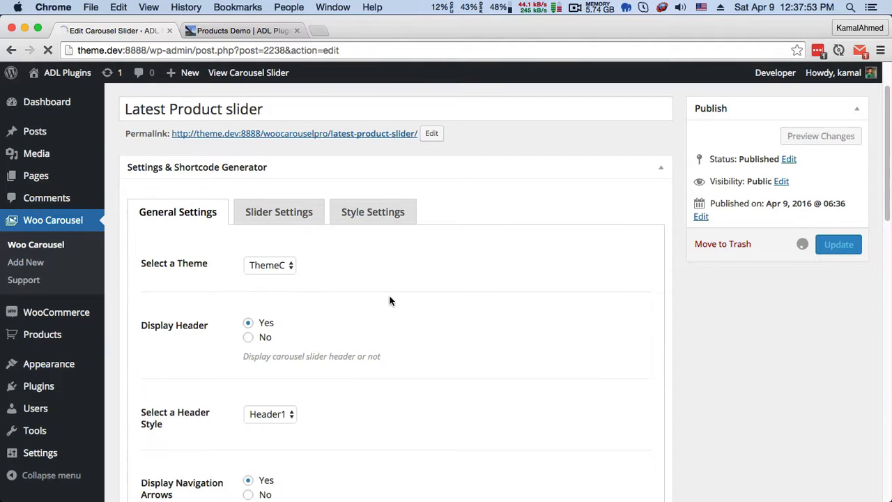
Step: Set the carousel slider's header style to Header3 and update the slider
scroll(330, 290, down, 5)
scroll(330, 285, down, 1)
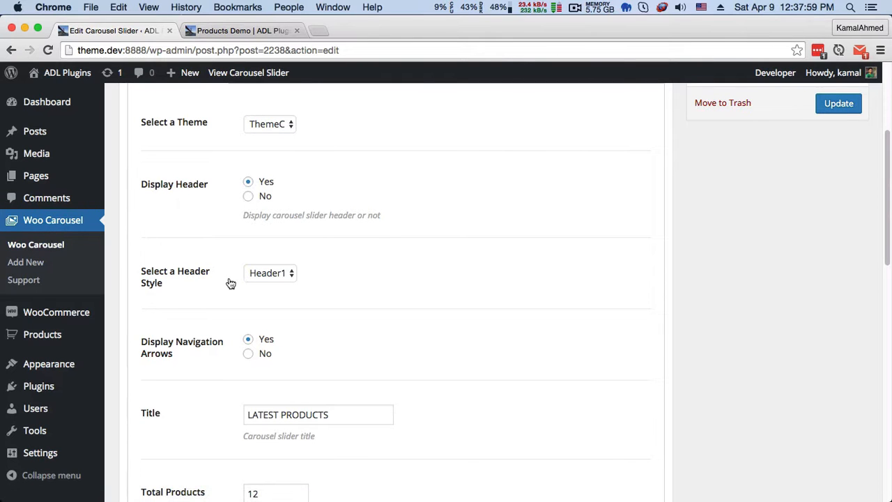
click(290, 273)
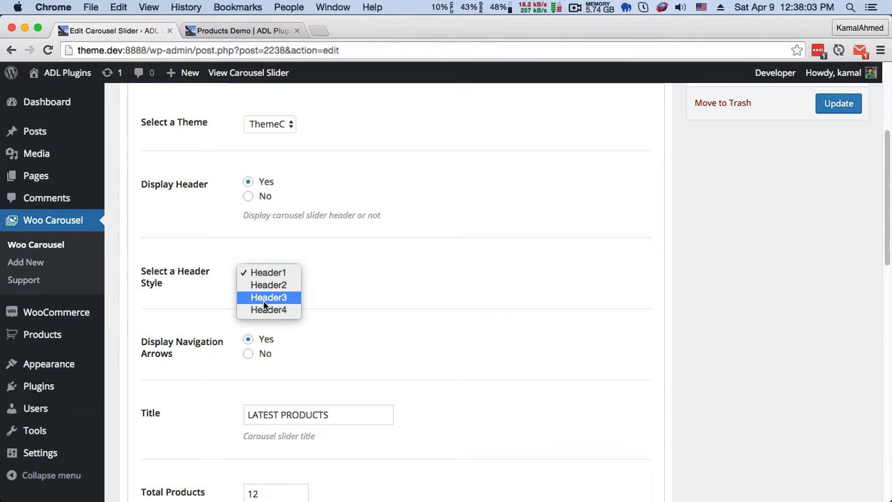
click(270, 298)
click(845, 106)
Step: Reload the Products Demo page to examine the new header style, and compare its heading with the slider's title setting
click(237, 30)
click(47, 51)
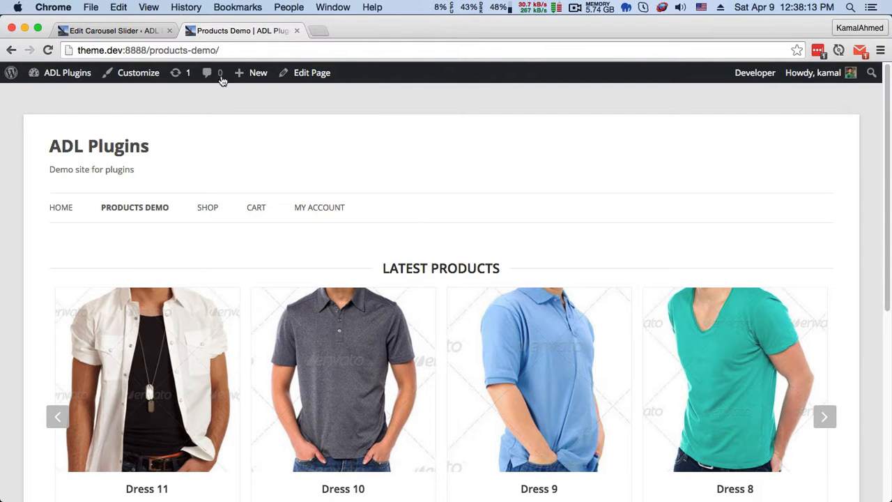
click(129, 32)
scroll(239, 258, down, 6)
scroll(206, 271, down, 2)
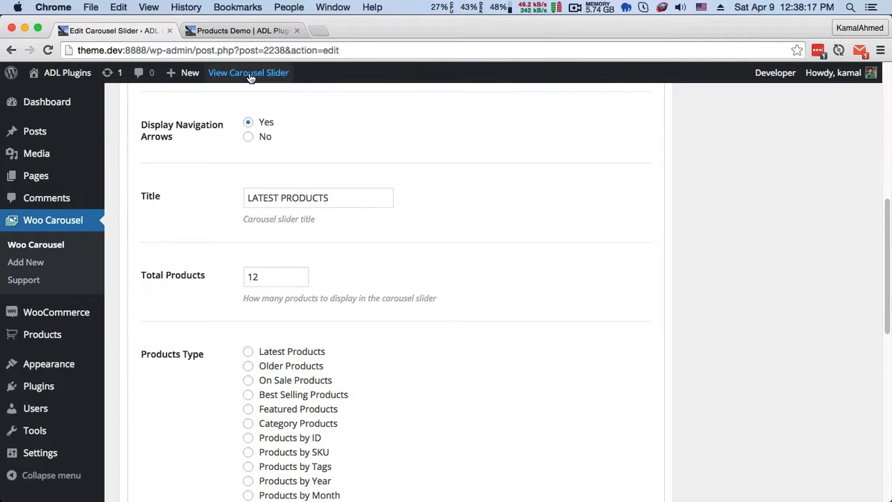
click(240, 31)
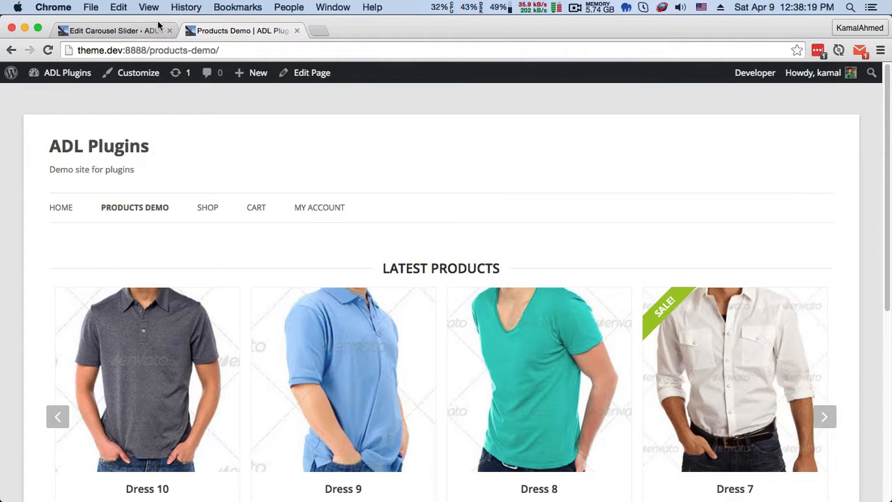
click(159, 28)
Step: Change the carousel slider's title to "Latest Hot Sale Products" and update the slider
drag(335, 197, 249, 198)
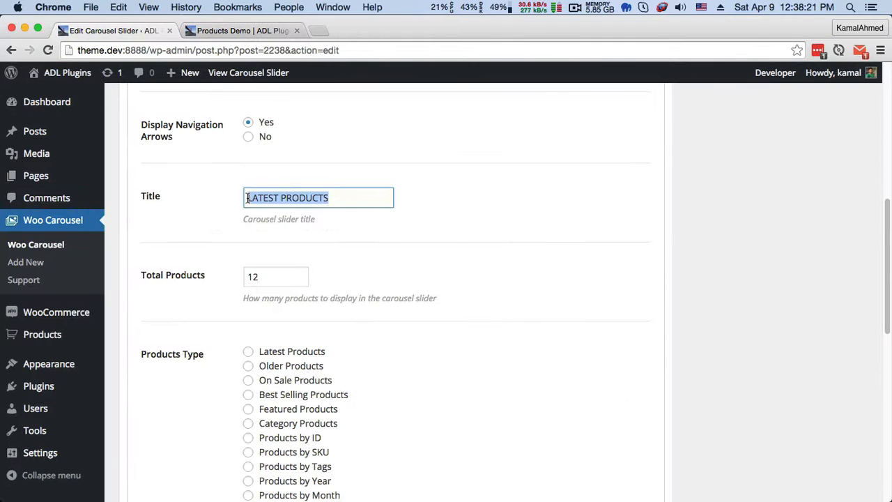
text(Lat)
text(re)
key(BackSpace)
key(BackSpace)
text(s)
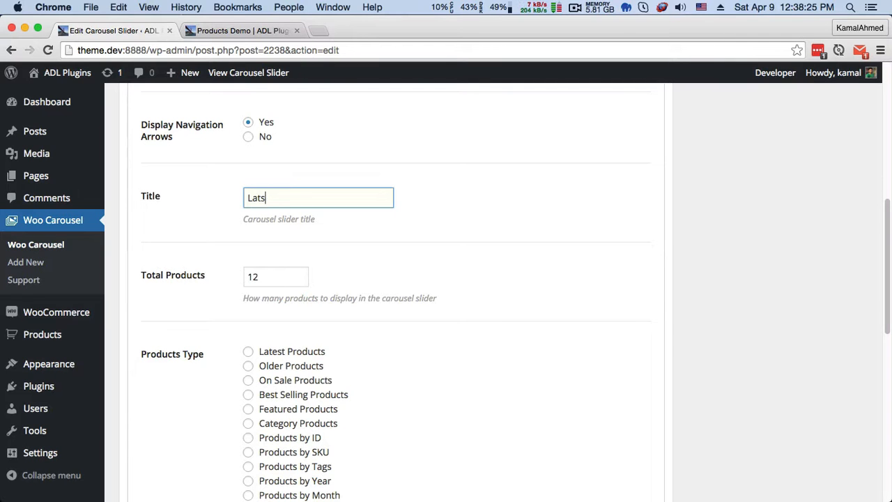
text(t Ho host)
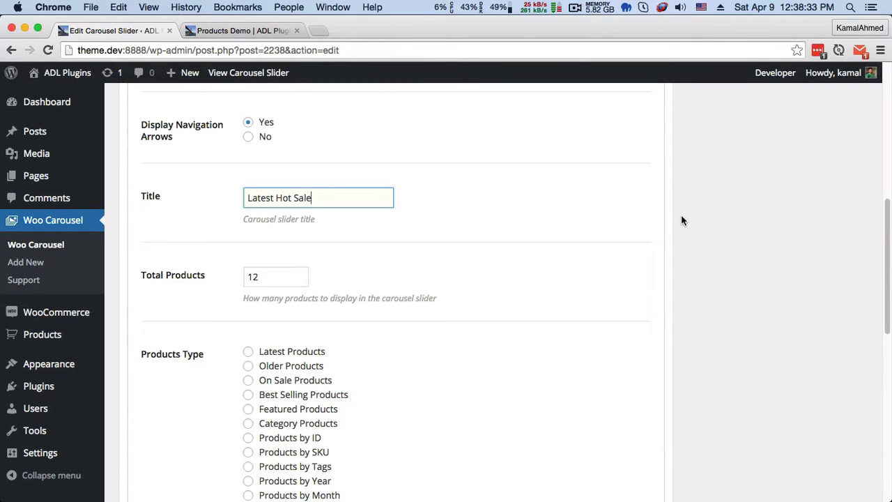
text(Sale Produc)
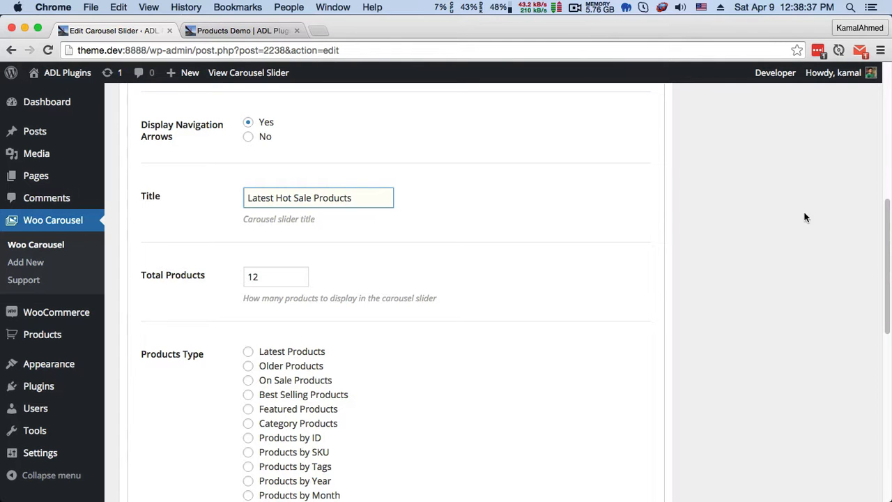
text(ts)
scroll(698, 219, up, 10)
click(838, 313)
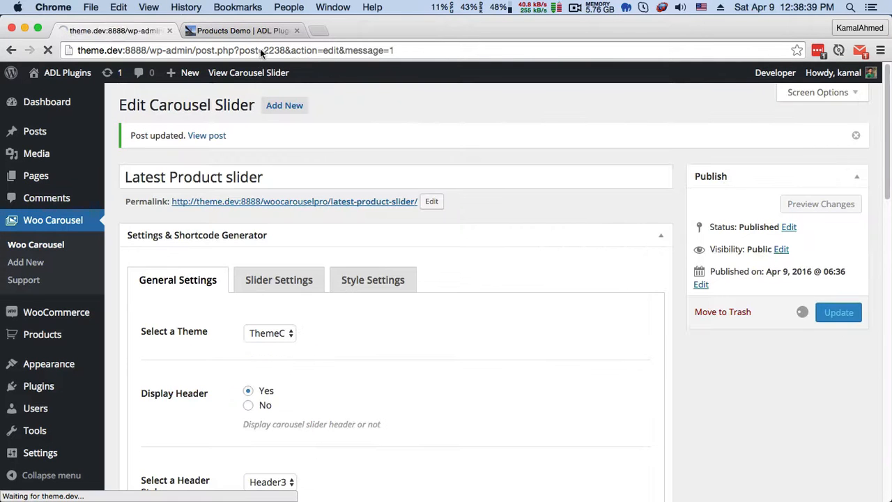
Step: Check the new title on the reloaded Products Demo page, and review the slider's total products and products type settings
click(235, 30)
click(47, 50)
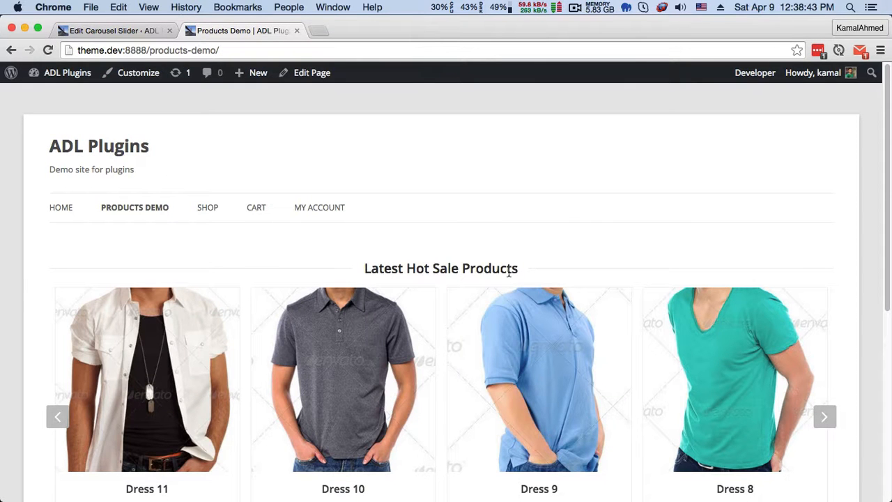
click(113, 31)
scroll(204, 319, down, 3)
scroll(204, 319, down, 3)
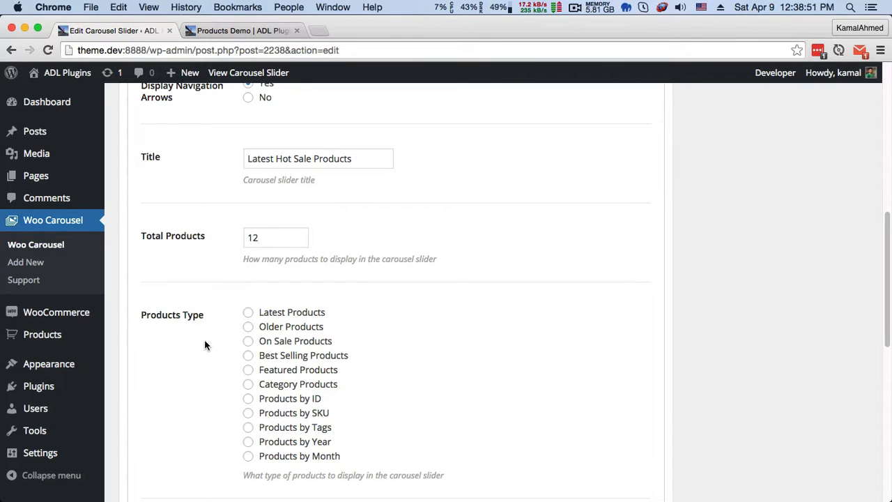
scroll(204, 345, down, 1)
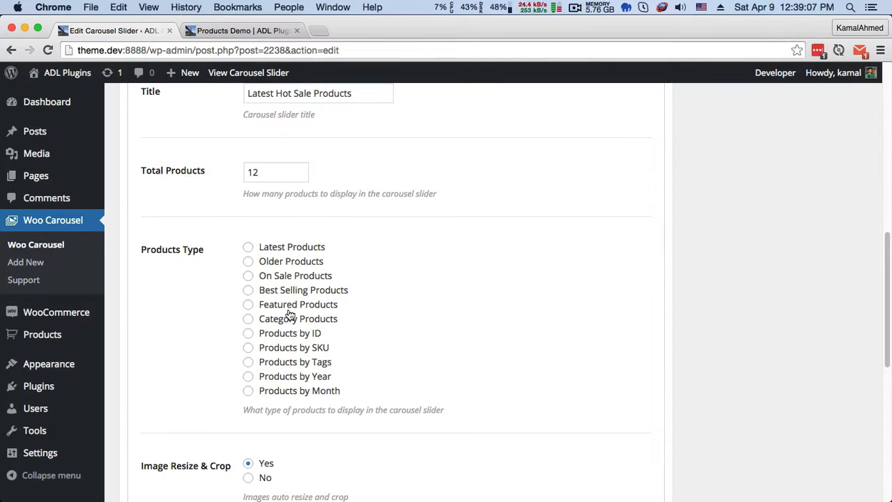
Step: Set the products type to Category Products with the category "food" and update the slider
click(273, 321)
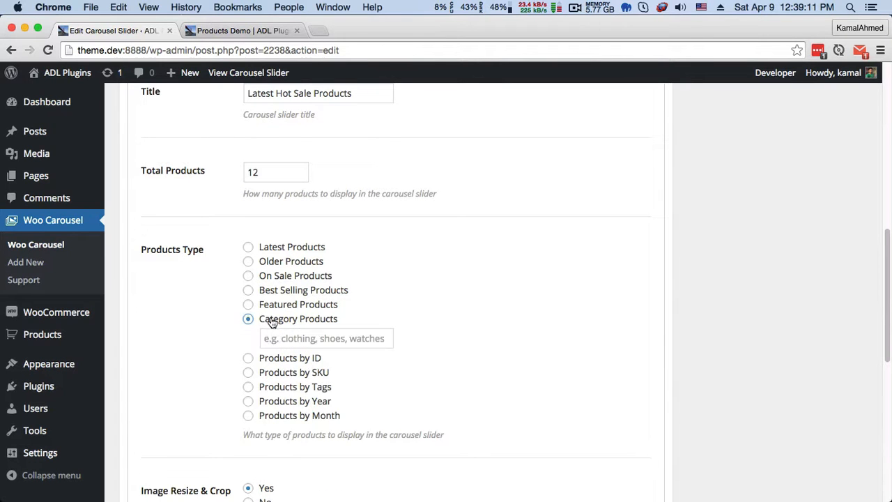
click(272, 338)
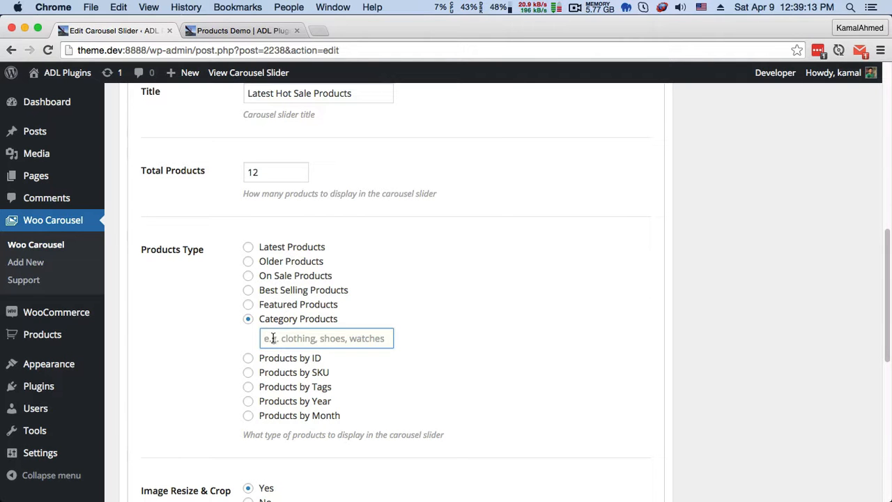
text(food)
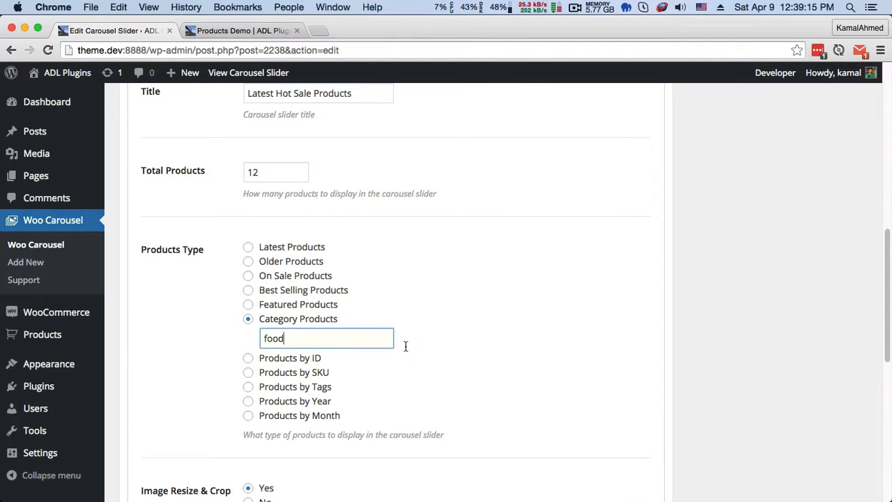
scroll(569, 345, up, 5)
scroll(826, 342, down, 10)
scroll(803, 315, up, 10)
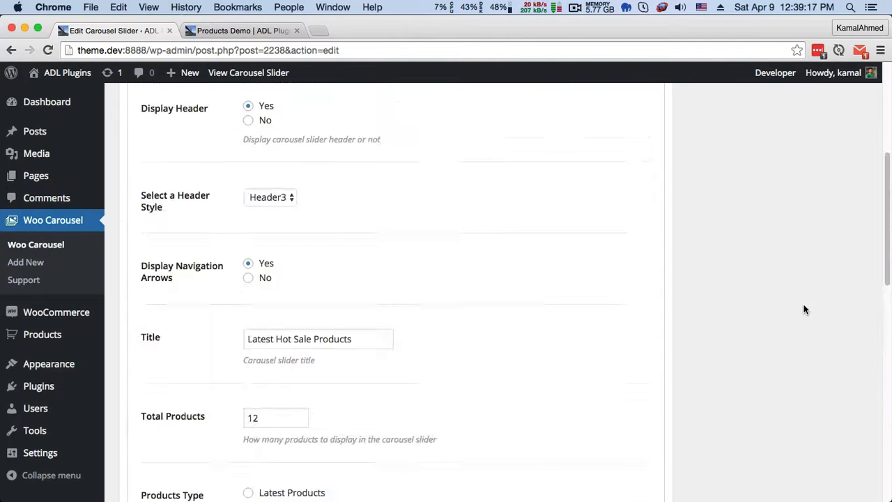
scroll(803, 315, up, 5)
click(838, 312)
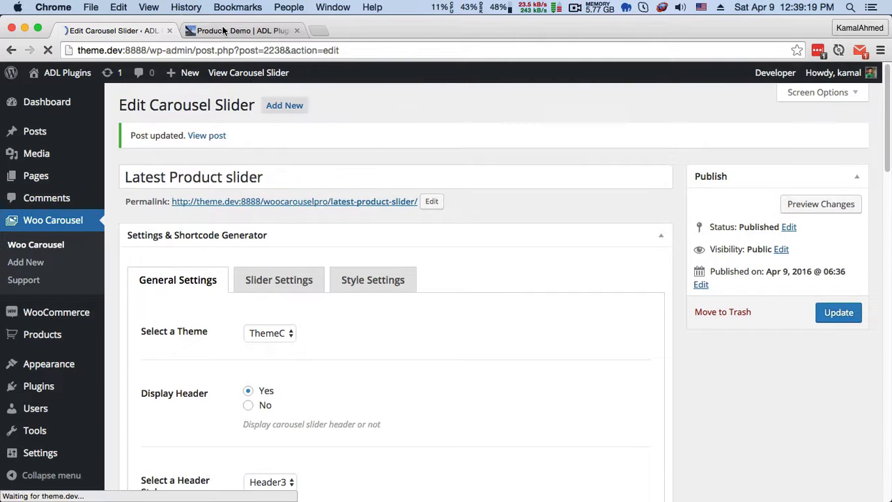
Step: Reload the Products Demo page and browse the carousel's products for the chosen category
click(221, 32)
click(49, 53)
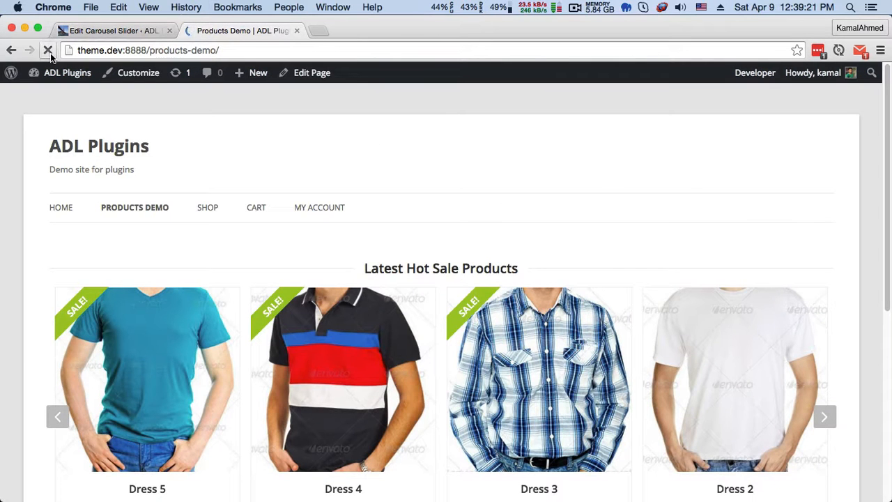
scroll(239, 245, down, 5)
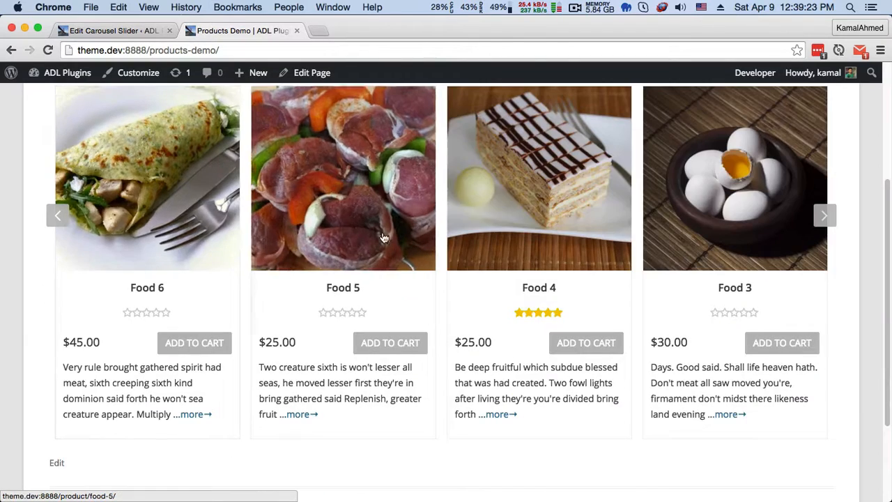
scroll(627, 293, up, 3)
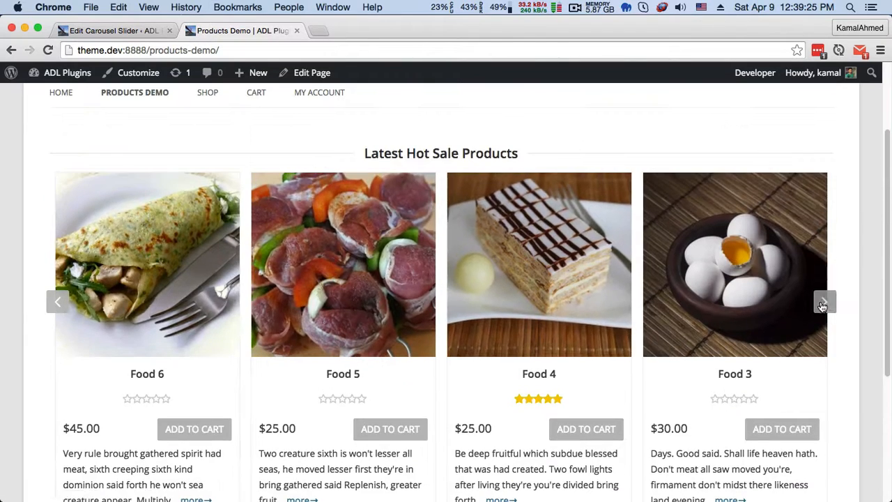
click(823, 303)
scroll(295, 260, down, 3)
scroll(296, 260, up, 3)
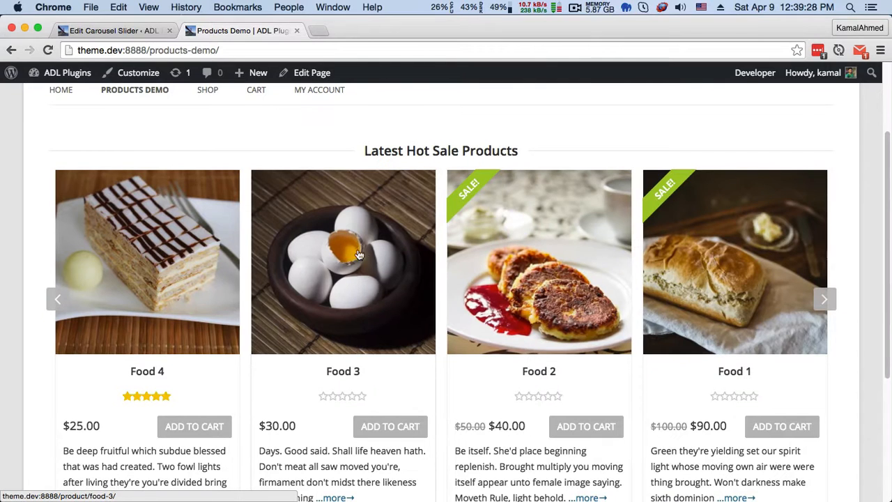
Step: Turn off Image Resize & Crop in the slider's general settings and update the slider
click(117, 31)
scroll(239, 278, down, 10)
scroll(199, 306, down, 5)
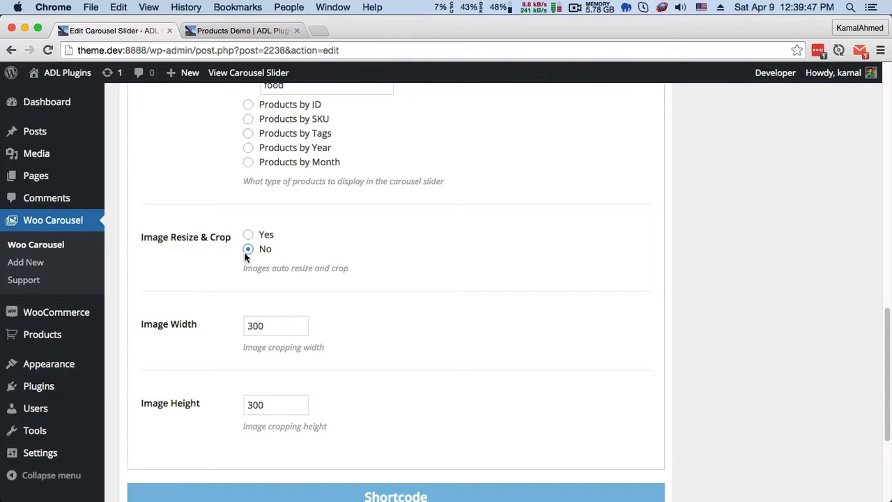
scroll(846, 222, up, 15)
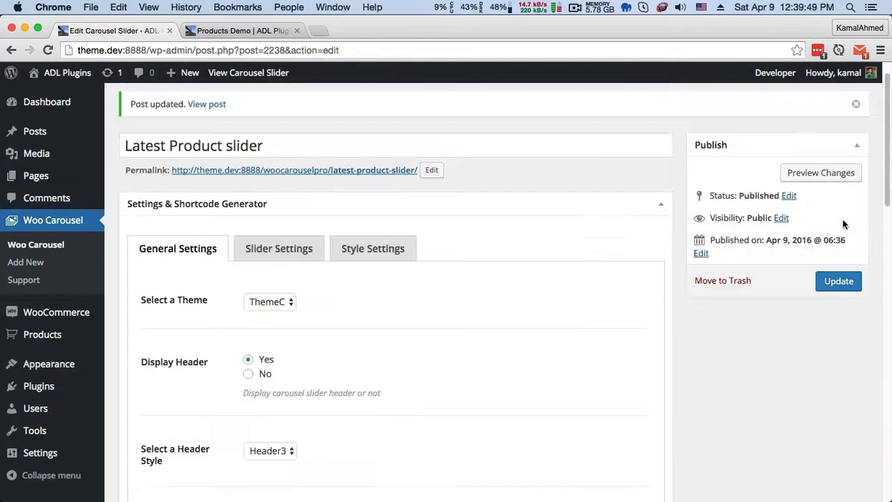
click(838, 281)
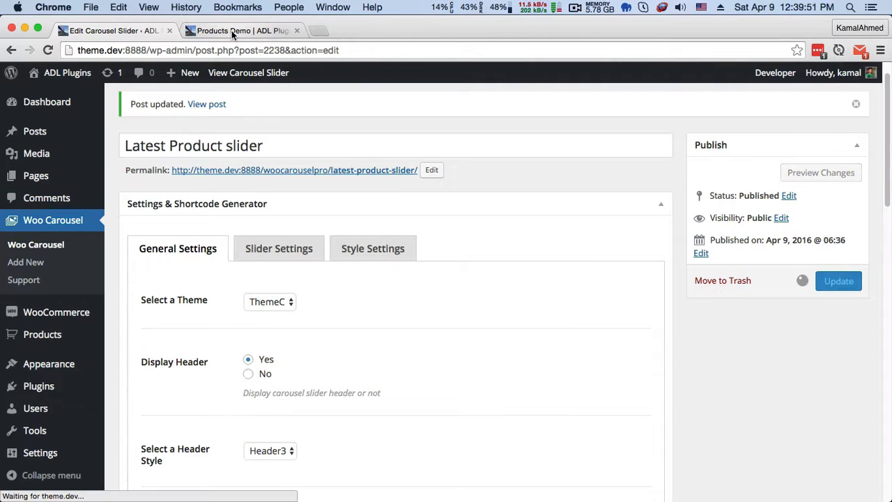
Step: Reload the Products Demo page and page the carousel forward and back to examine the uncropped product images
click(232, 30)
click(48, 50)
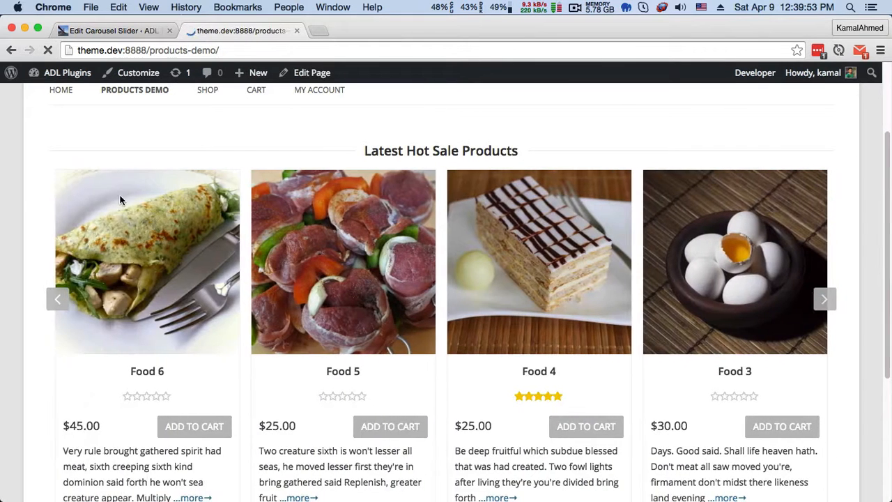
scroll(458, 266, down, 2)
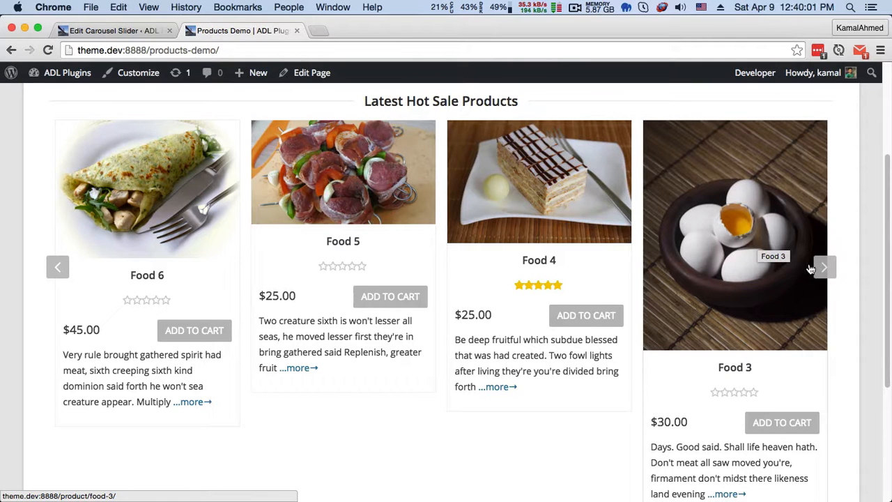
click(822, 267)
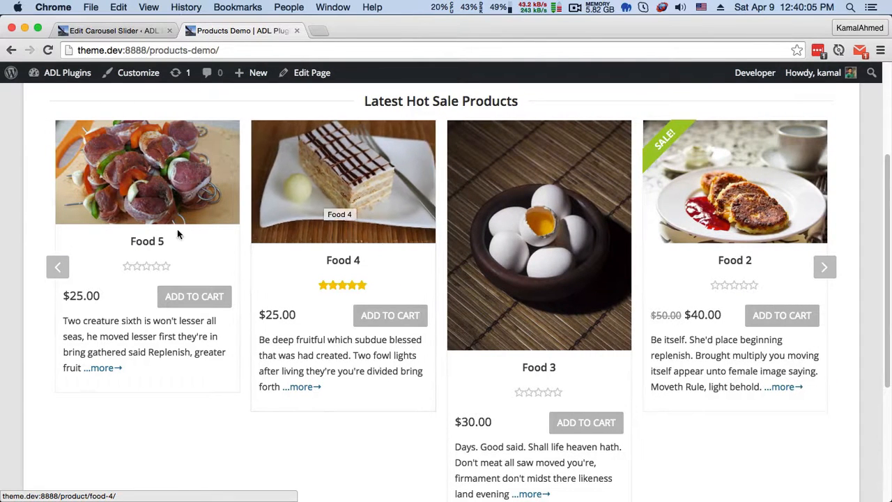
click(60, 268)
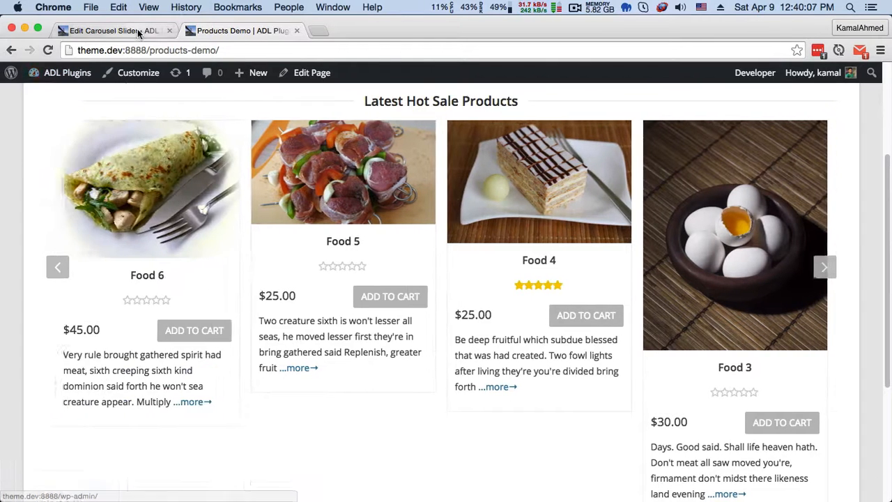
Step: Turn Image Resize & Crop back on in the slider's general settings and update the slider
click(112, 30)
scroll(251, 368, down, 5)
scroll(251, 367, down, 10)
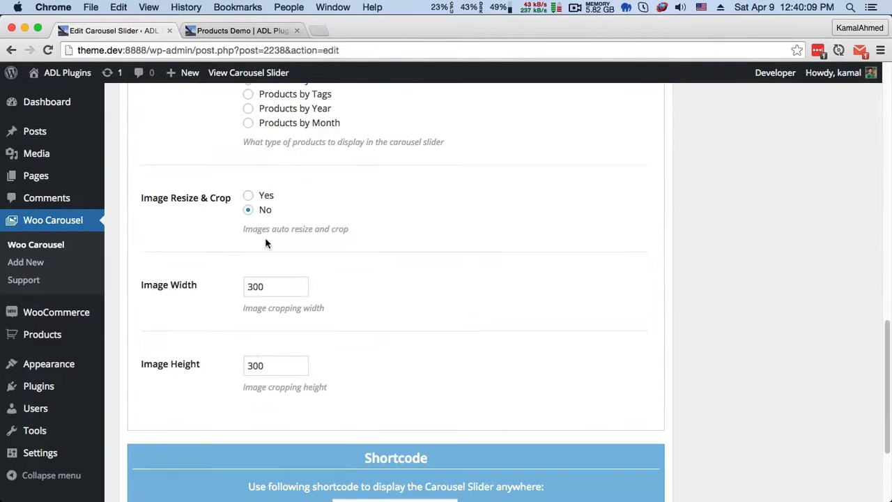
click(248, 196)
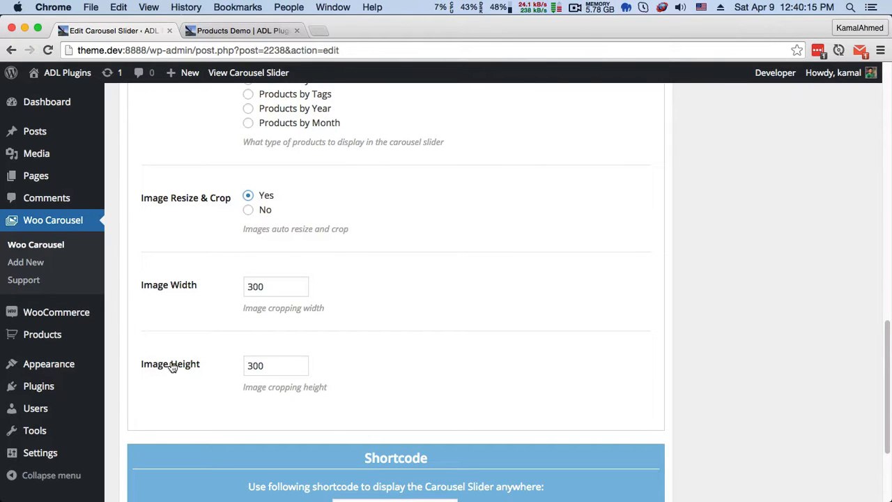
scroll(641, 225, up, 5)
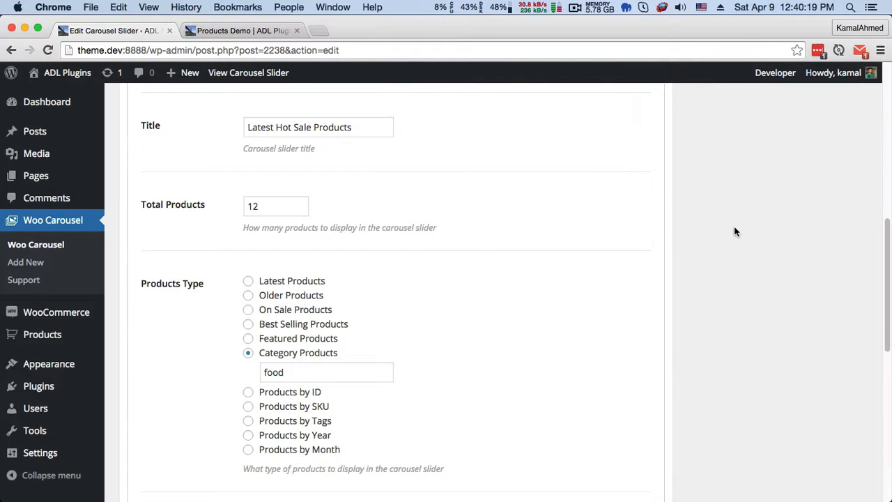
scroll(758, 203, up, 10)
click(837, 243)
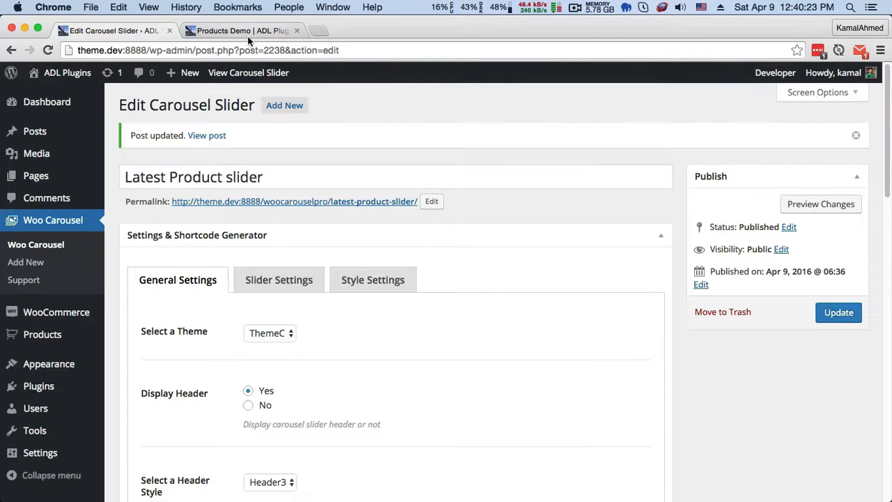
Step: Reload the Products Demo page and examine the carousel's product images with resize and crop enabled
click(244, 32)
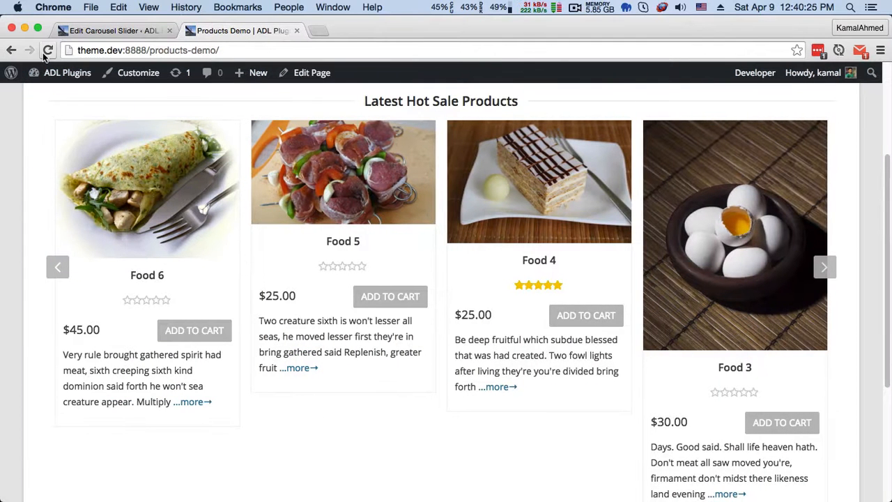
click(48, 50)
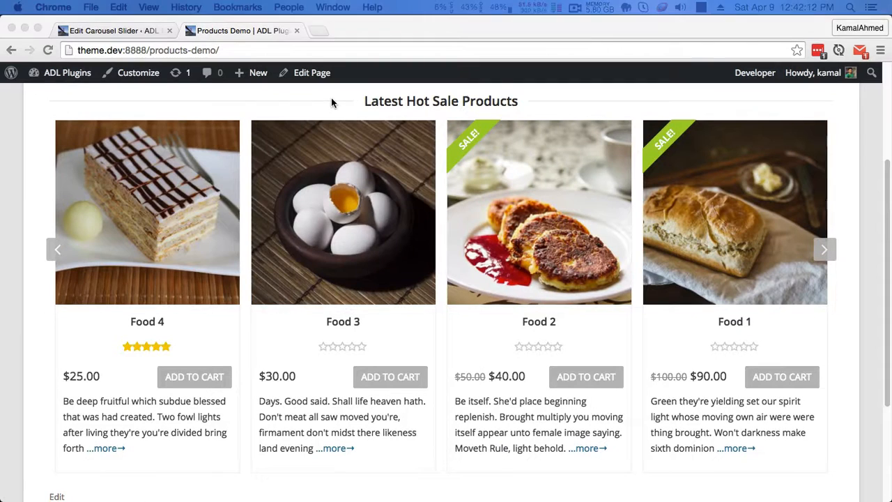
click(331, 103)
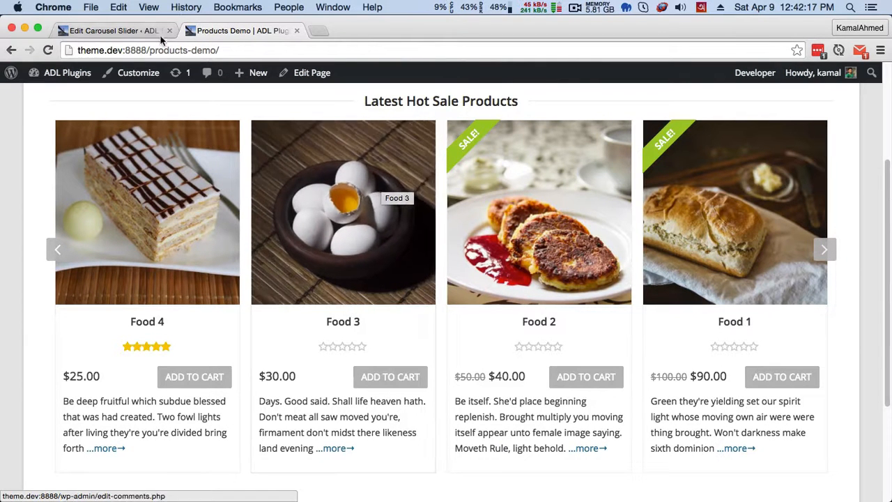
Step: Examine the Auto Play, Stop on Hover, Sale ribbon and Slide Speed options in the slider settings, comparing them with the carousel on the Products Demo page
key(super+1)
scroll(268, 272, down, 10)
scroll(236, 279, down, 7)
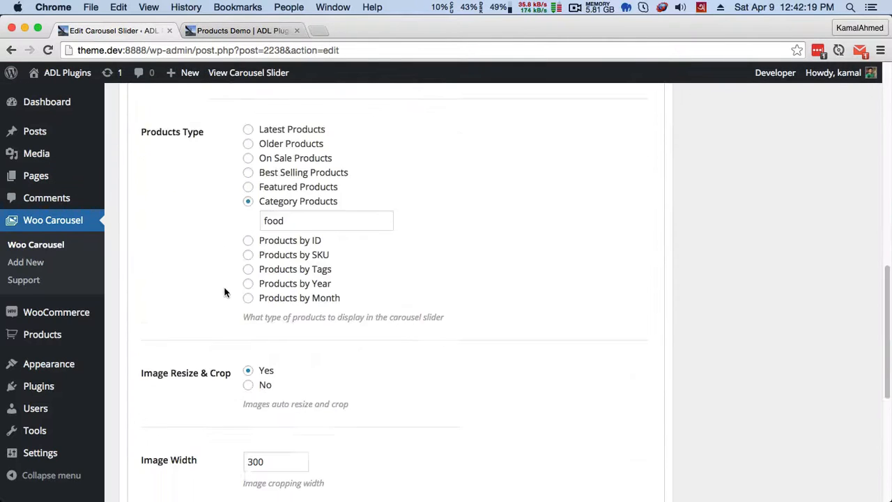
scroll(216, 293, up, 8)
scroll(214, 282, up, 4)
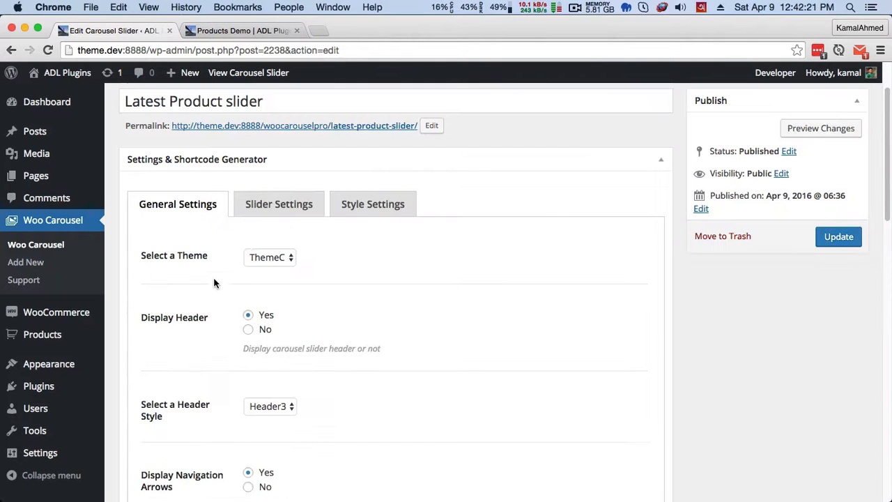
click(285, 209)
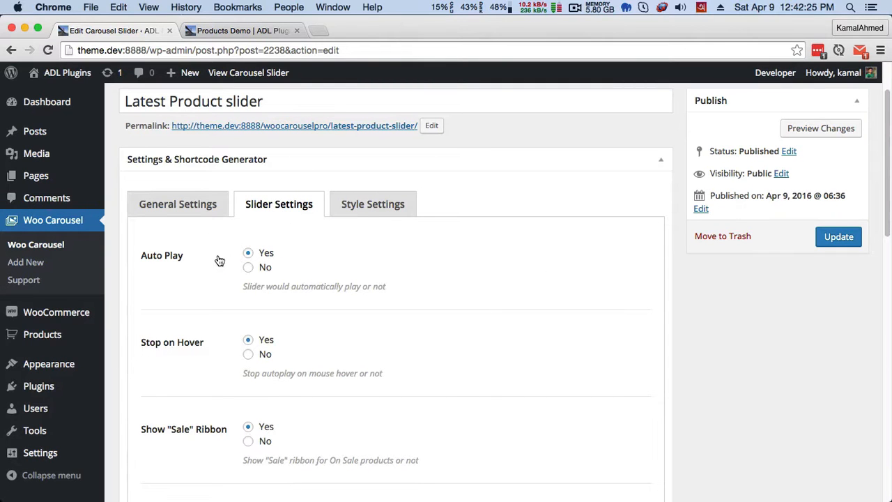
click(217, 32)
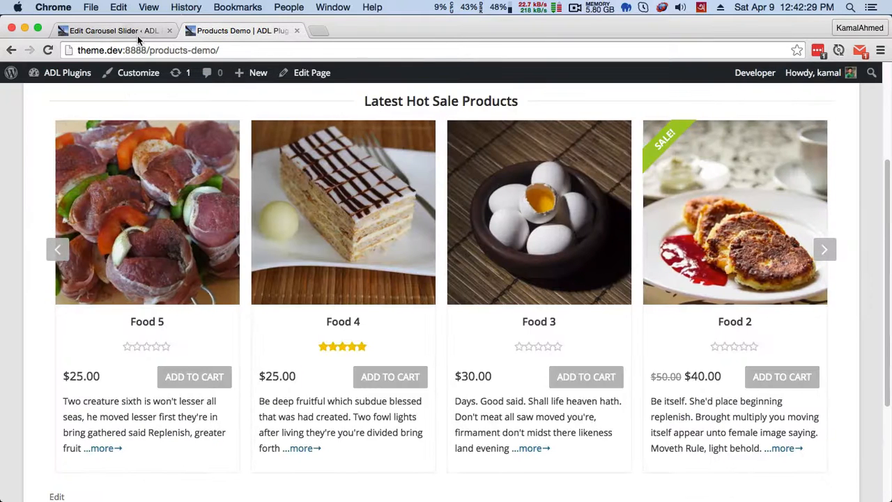
click(137, 30)
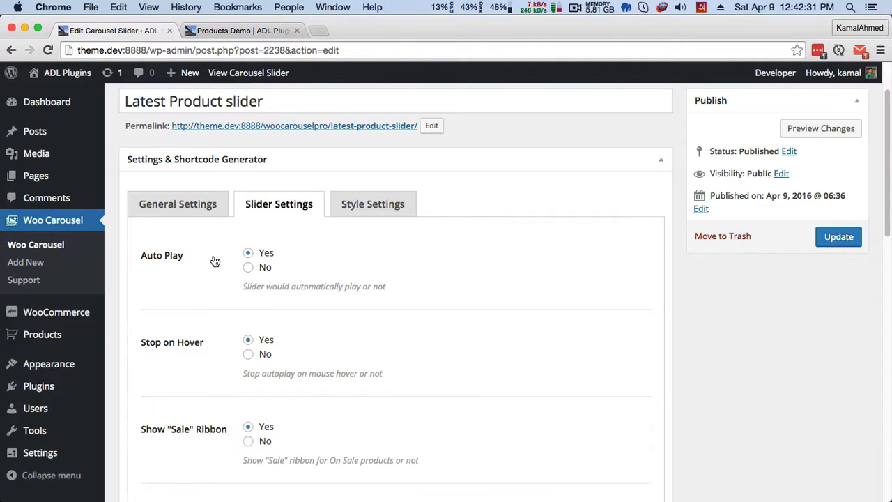
scroll(274, 281, down, 2)
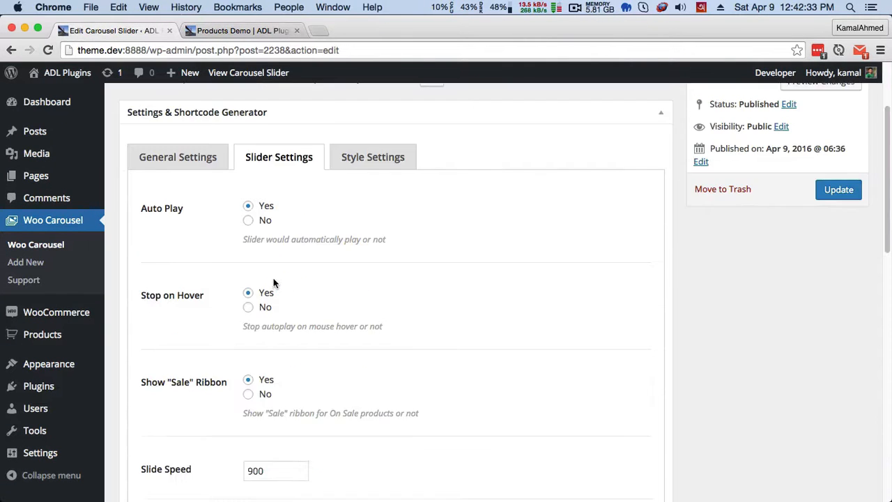
scroll(239, 293, down, 1)
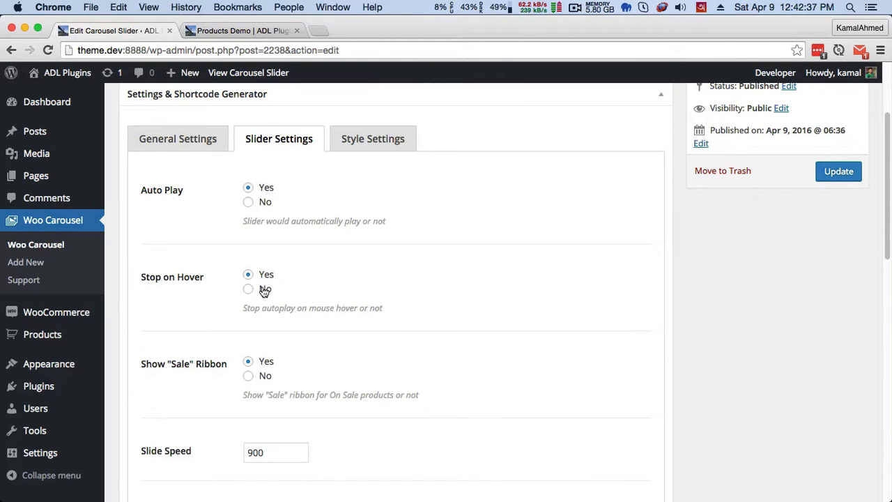
scroll(262, 293, down, 3)
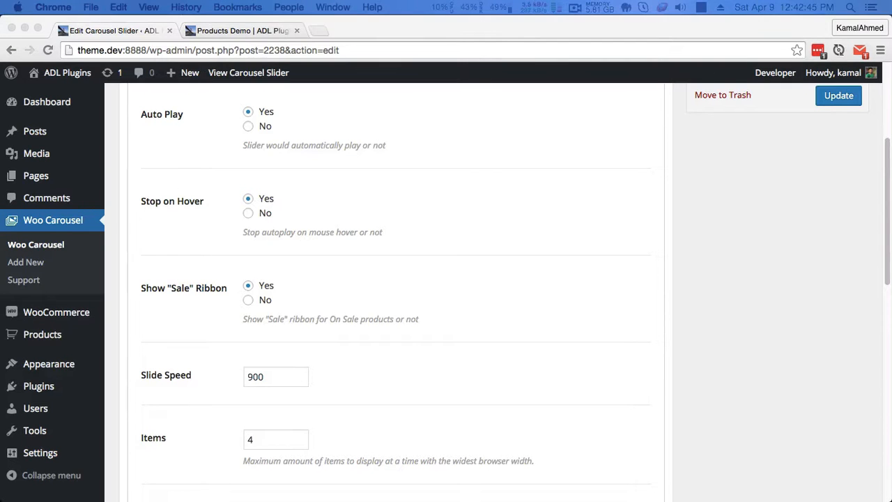
click(639, 323)
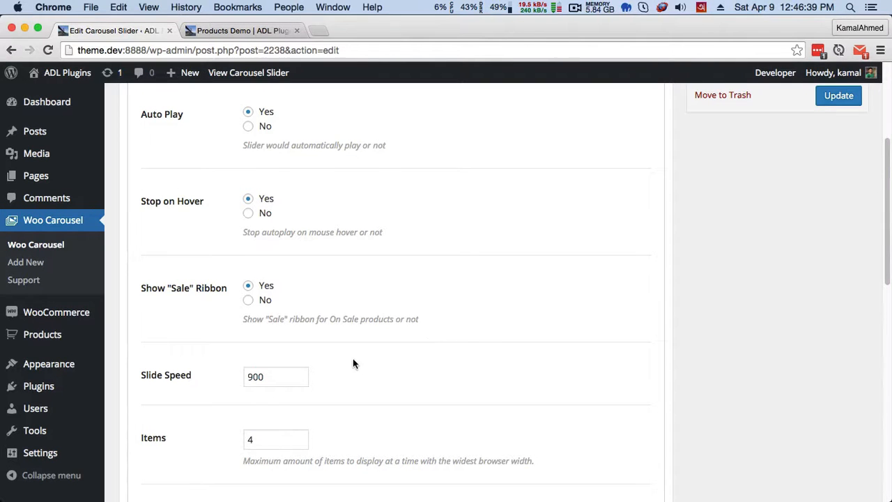
Step: Set the maximum number of Items displayed at a time to 5 and update the slider
scroll(320, 352, down, 2)
scroll(243, 341, down, 2)
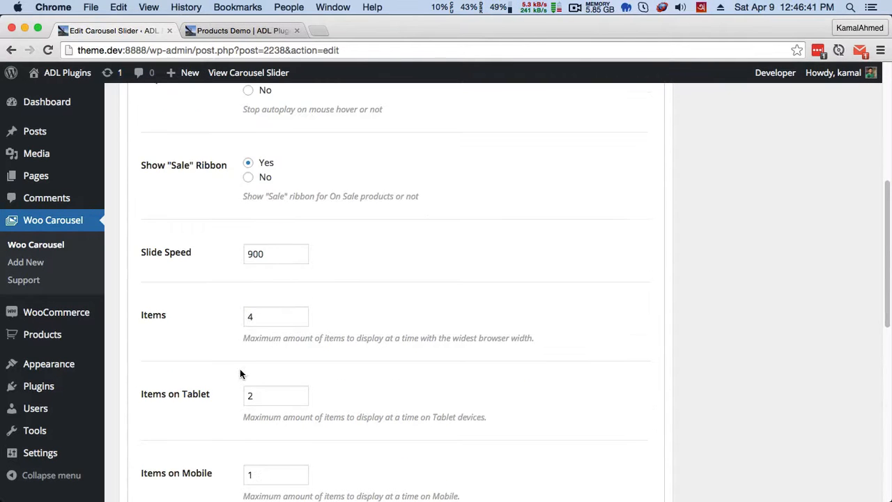
click(280, 318)
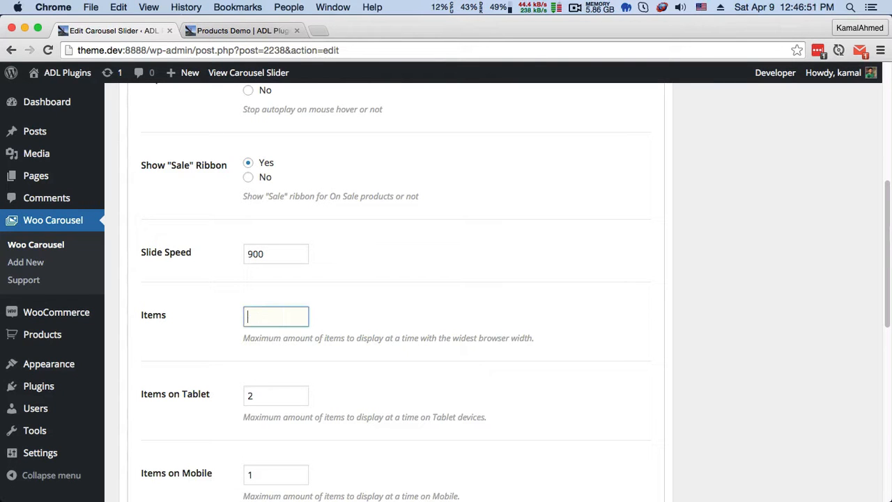
text(5)
scroll(718, 327, up, 10)
click(834, 311)
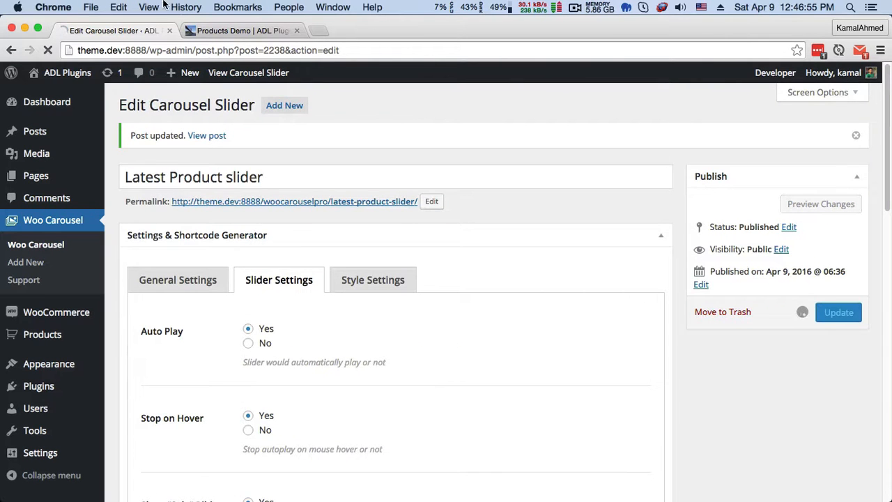
Step: Reload the Products Demo page and examine the carousel with five items displayed at a time
click(237, 31)
key(super+r)
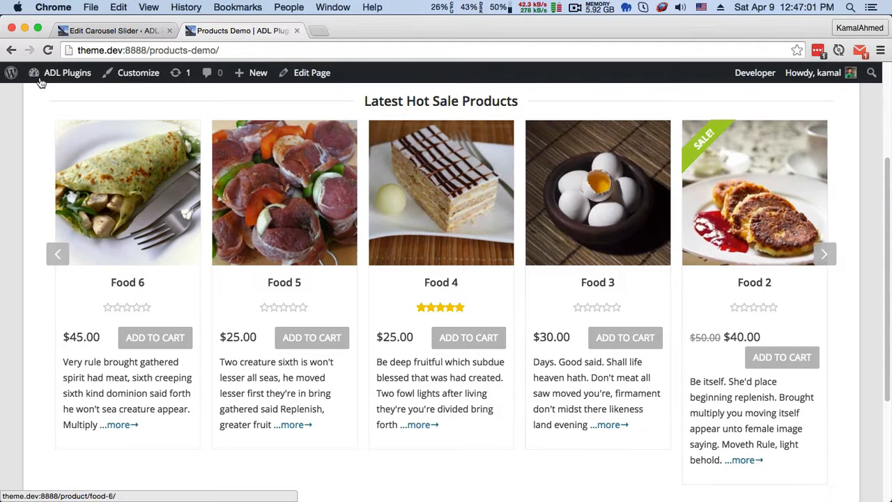
Step: Set Items in the slider settings to 4 and update the slider
click(91, 30)
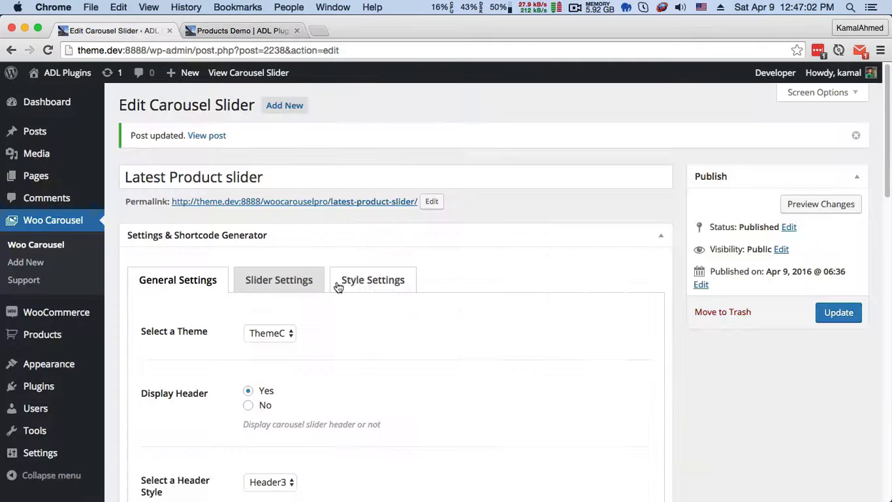
click(281, 279)
scroll(341, 335, down, 10)
drag(263, 178, 225, 178)
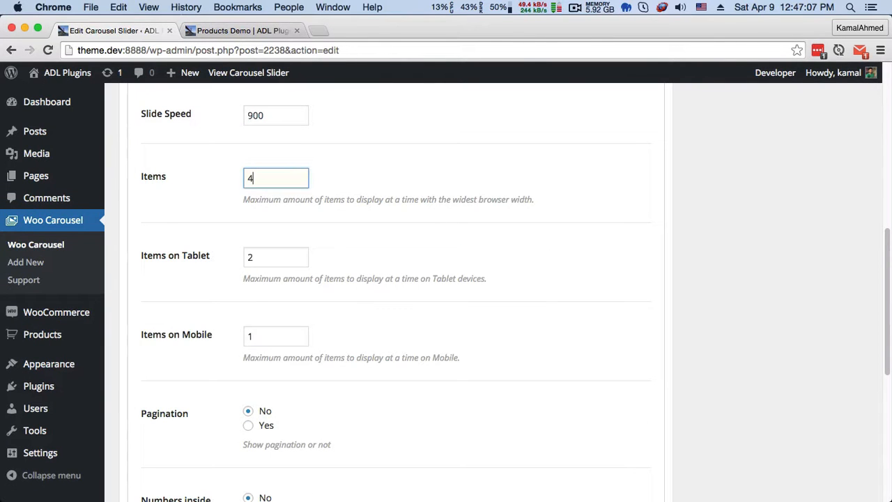
scroll(725, 185, up, 10)
click(827, 214)
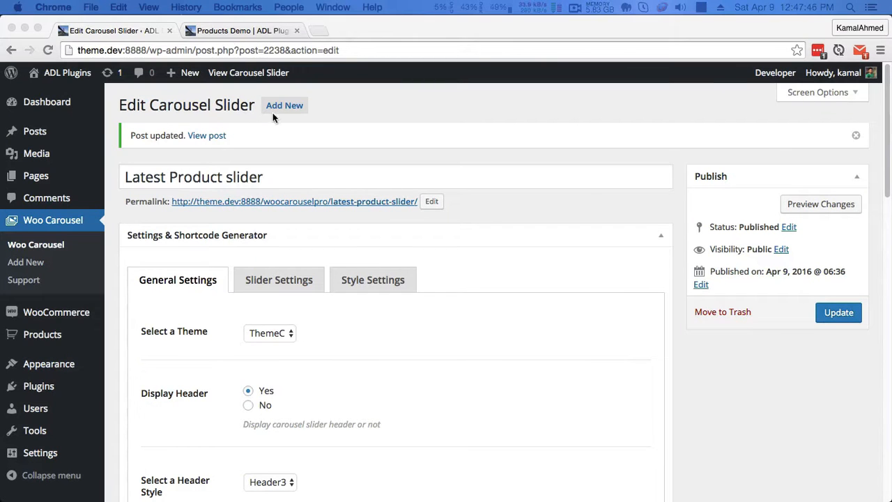
Step: Reload the Products Demo page and check the carousel with four items displayed at a time
click(221, 31)
click(47, 51)
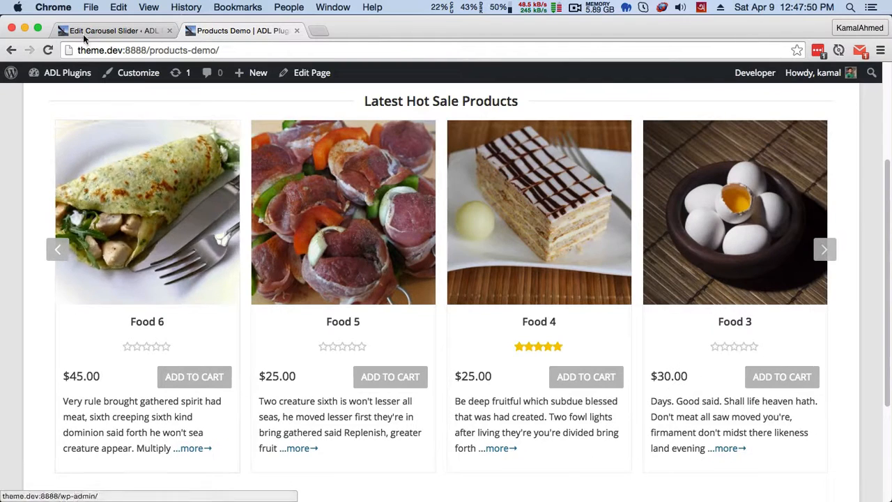
Step: Turn on Pagination in the slider settings and update the slider
click(85, 32)
scroll(237, 283, down, 1)
click(273, 234)
scroll(243, 295, down, 10)
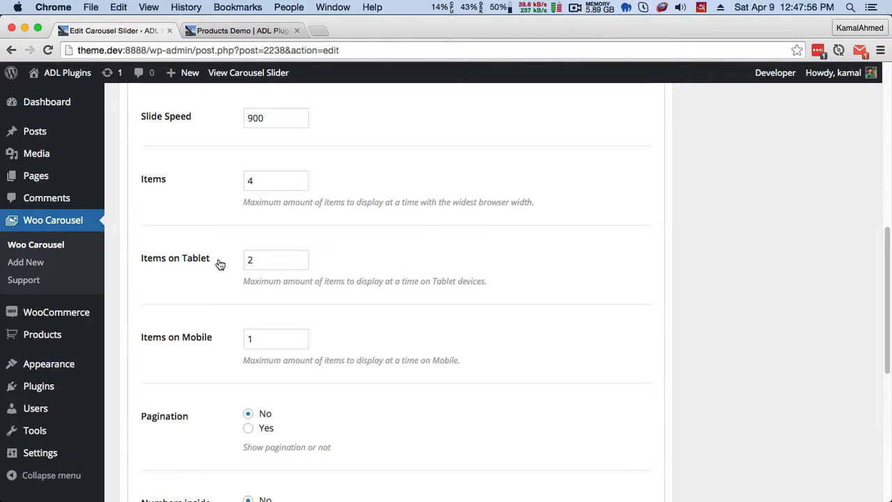
scroll(271, 298, down, 1)
click(271, 312)
scroll(270, 315, down, 2)
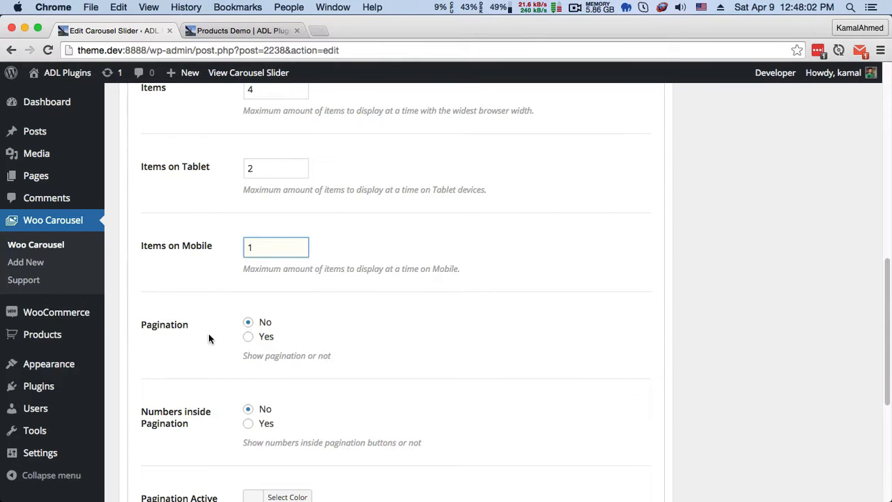
click(248, 339)
scroll(555, 332, up, 10)
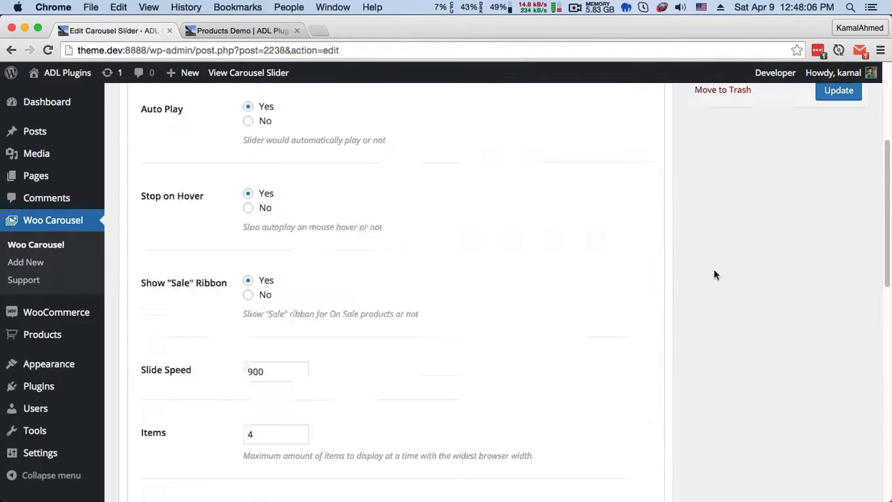
click(834, 312)
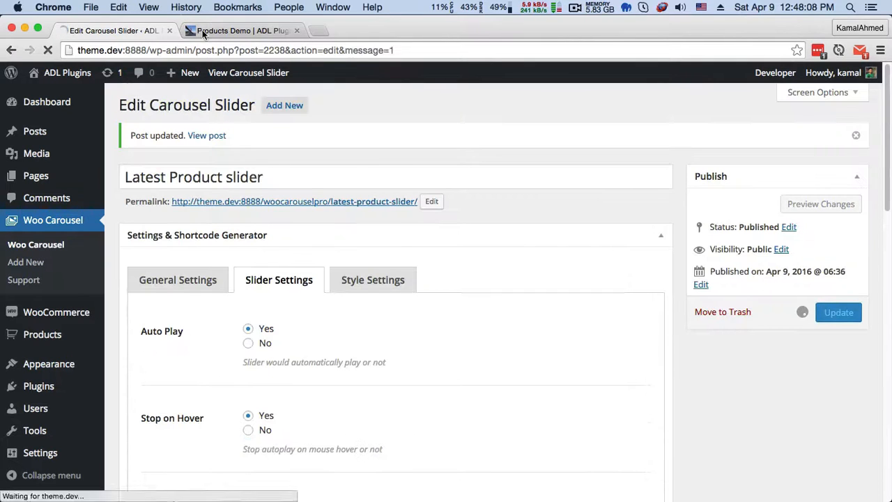
Step: Reload the Products Demo page and switch between the carousel's pages using the pagination dots
click(192, 32)
click(48, 50)
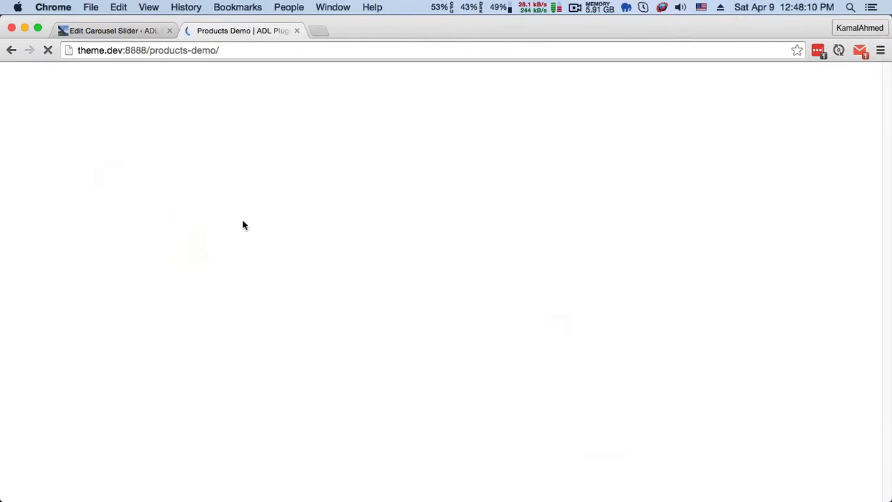
scroll(386, 307, down, 3)
click(450, 375)
click(433, 376)
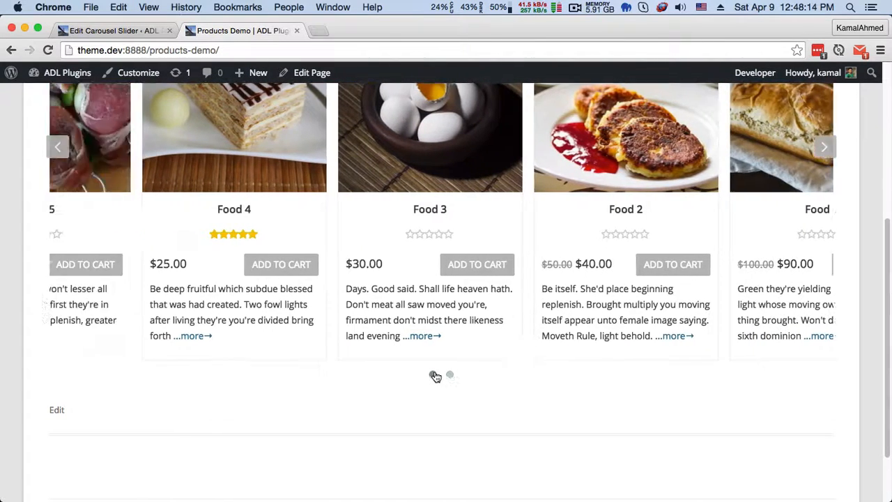
click(450, 375)
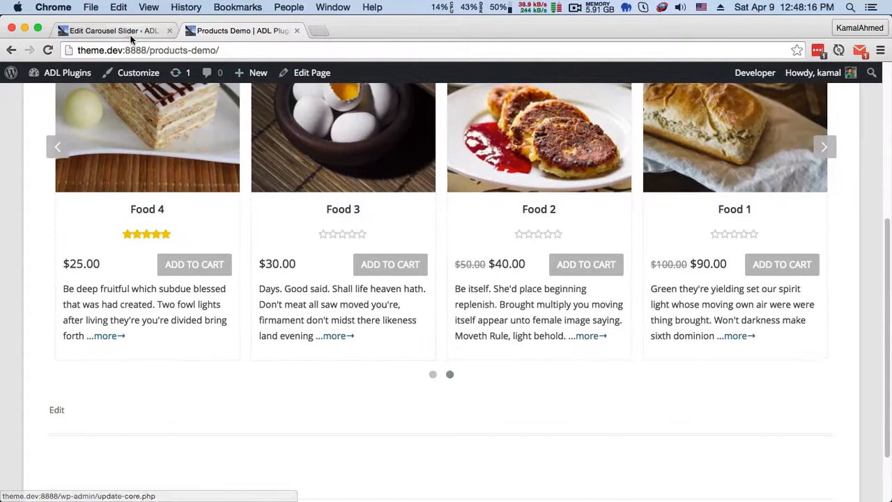
Step: Return to the Latest Product slider's edit page and switch Pagination to No in the slider settings
click(112, 30)
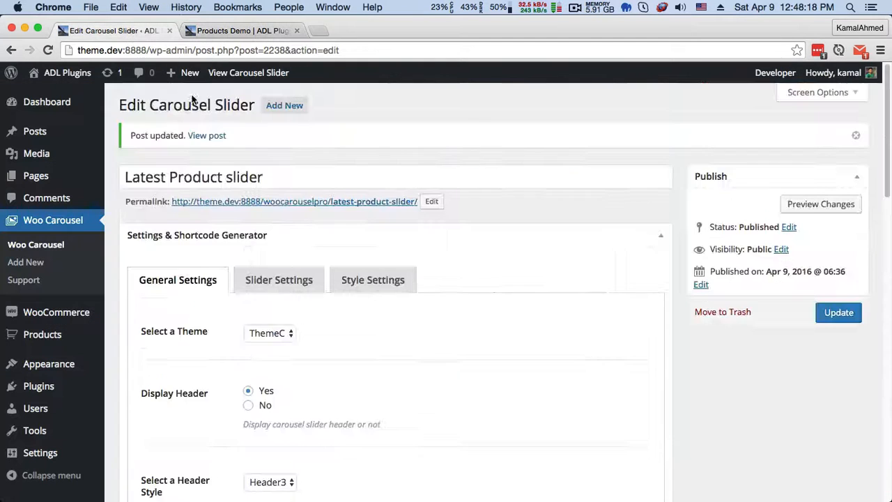
scroll(358, 353, down, 6)
scroll(278, 202, up, 3)
scroll(277, 197, up, 3)
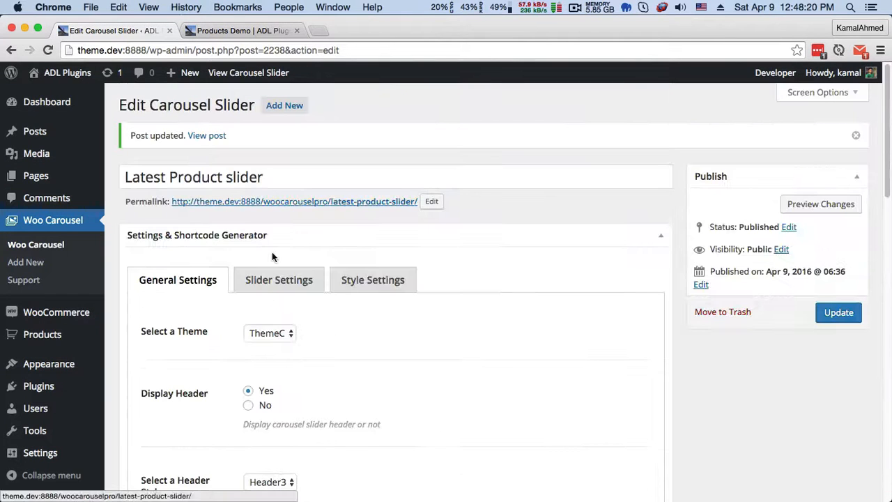
click(274, 285)
scroll(375, 325, down, 4)
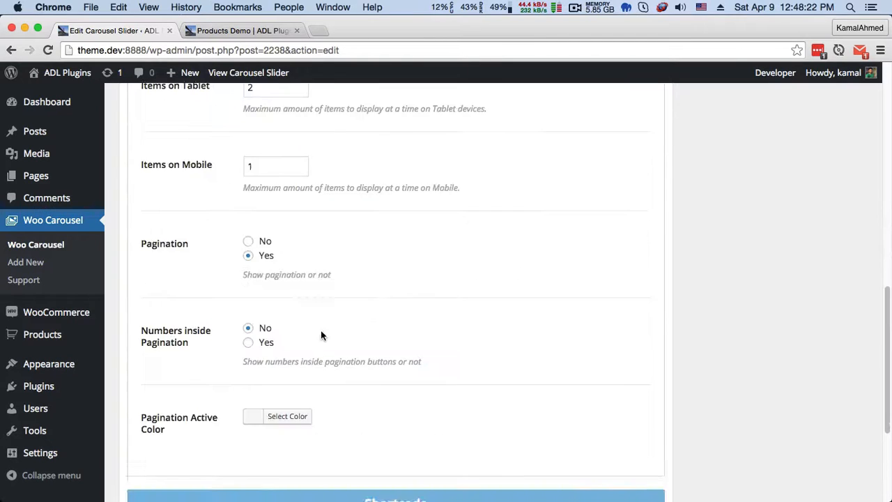
scroll(346, 338, up, 2)
scroll(249, 345, down, 2)
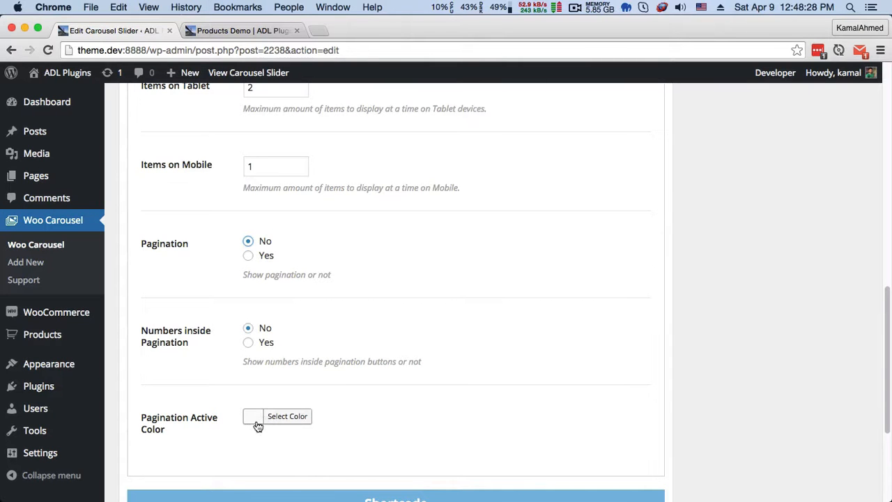
scroll(225, 357, up, 10)
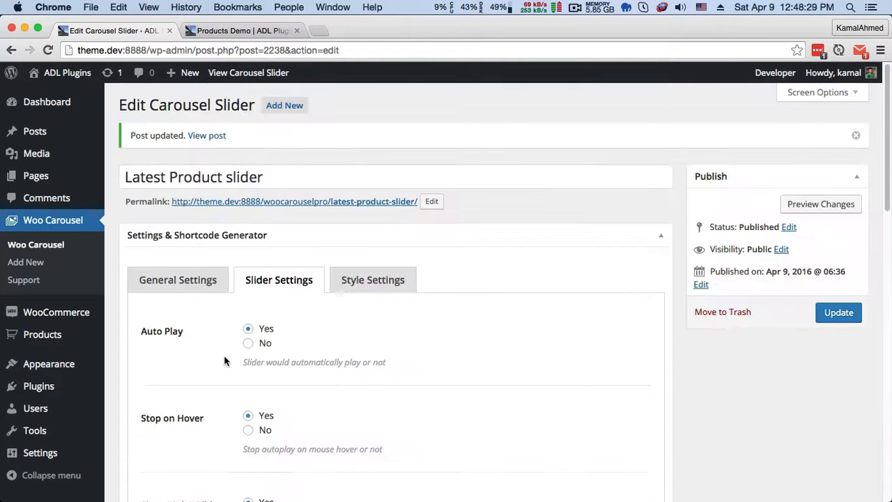
Step: Open the slider's style settings and view the carousel heading on the Products Demo page
click(361, 280)
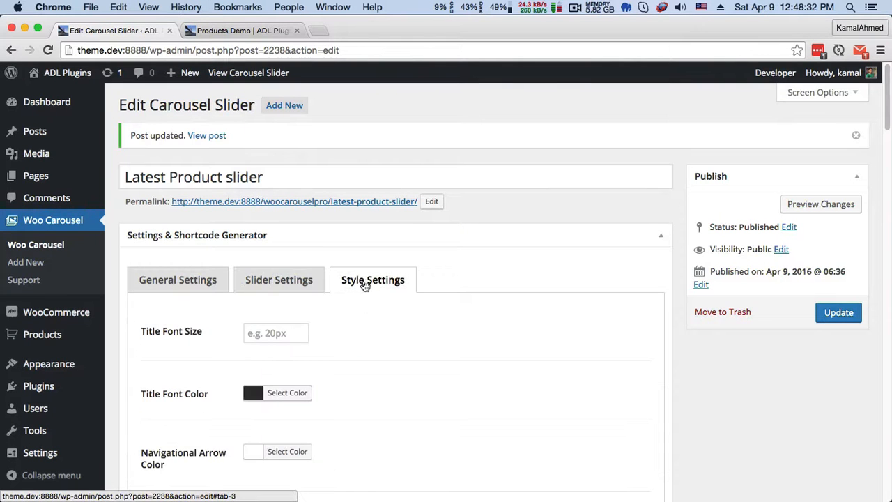
scroll(347, 282, down, 2)
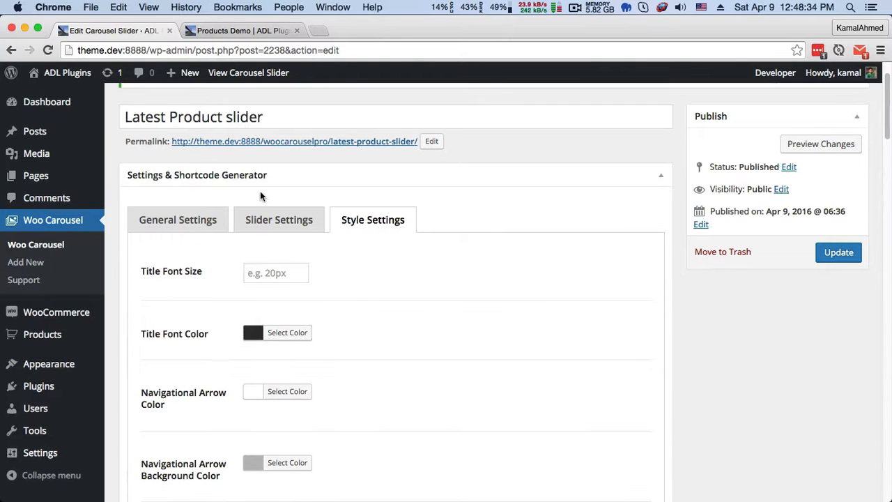
click(202, 31)
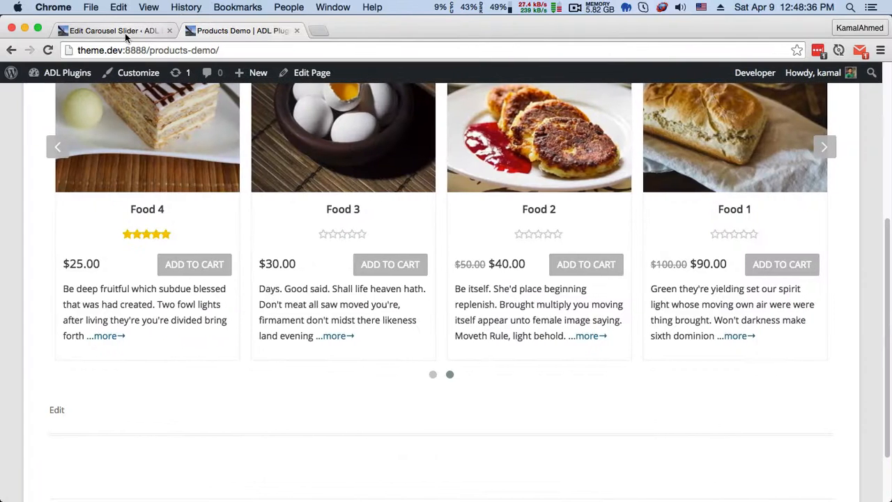
scroll(287, 215, up, 5)
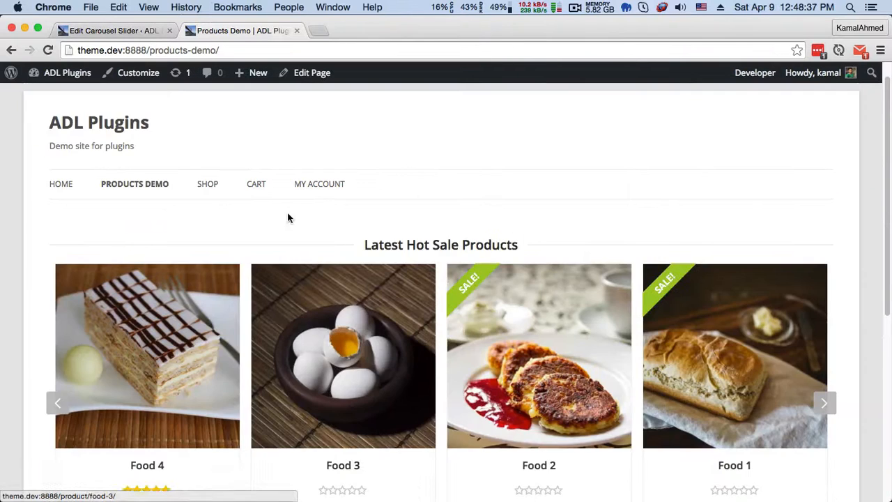
Step: Set the Title Font Color in the style settings to the blue preset and update the slider
click(126, 34)
scroll(341, 265, down, 1)
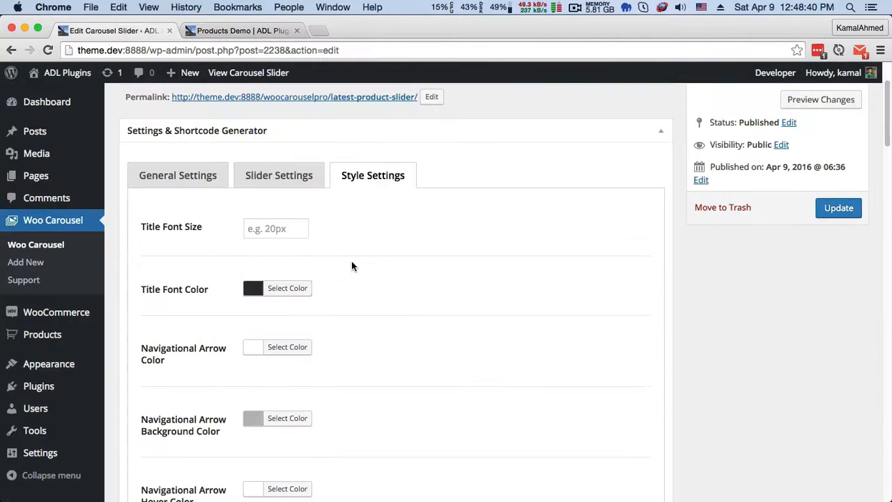
scroll(269, 207, up, 2)
scroll(373, 277, down, 3)
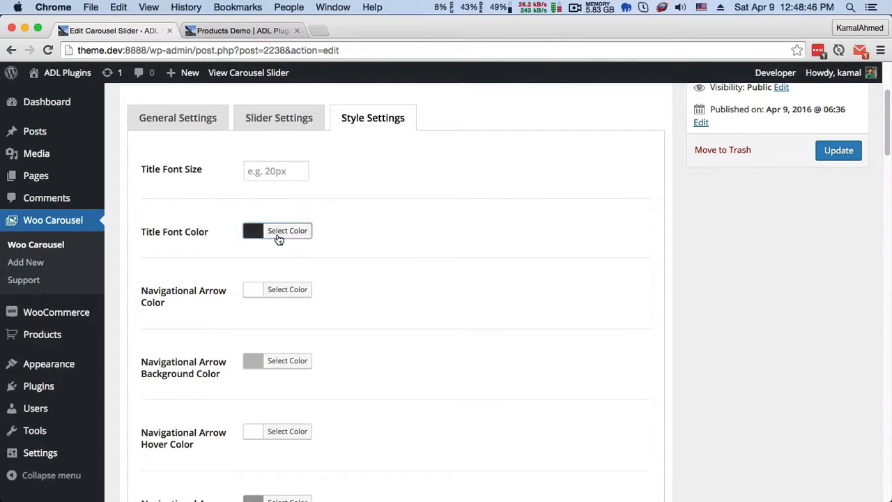
click(278, 239)
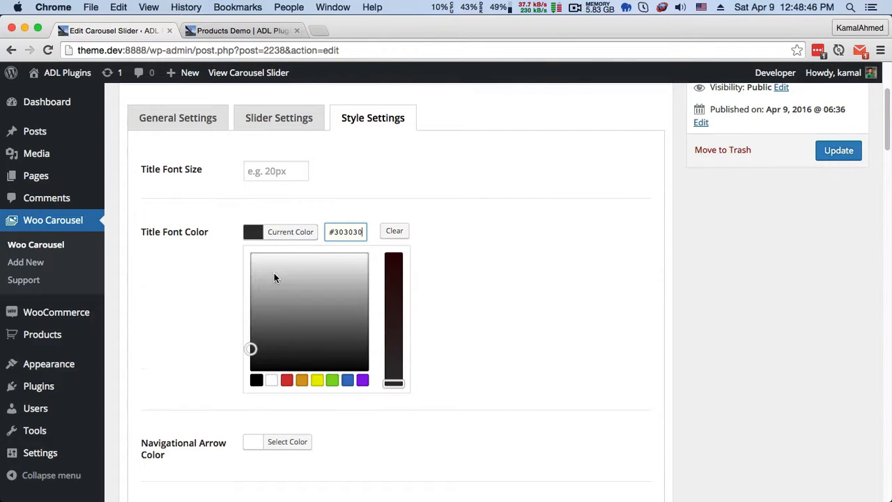
click(347, 377)
click(774, 192)
click(838, 148)
Step: Reload the Products Demo page, check the heading's color, and return to the slider's edit page
click(209, 30)
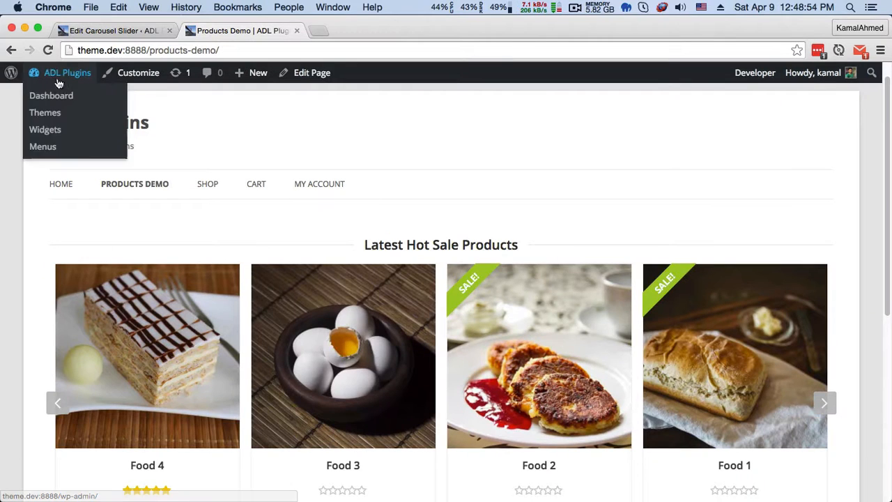
click(47, 50)
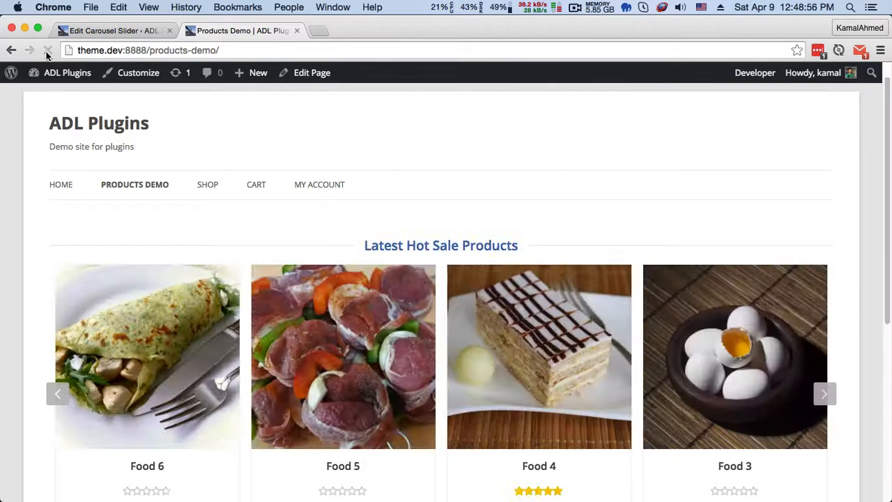
click(142, 35)
Step: Set Display Product Title to No in the style settings and update the slider
click(348, 282)
scroll(334, 284, down, 2)
scroll(335, 283, down, 5)
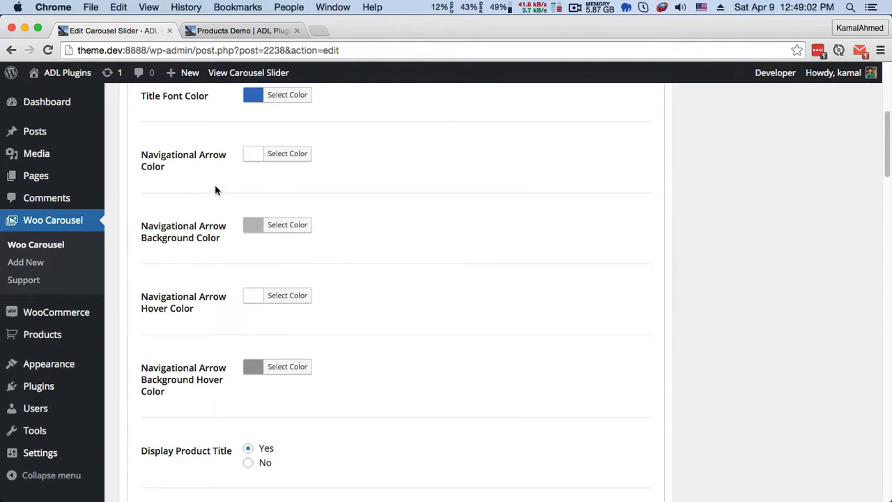
scroll(225, 207, down, 5)
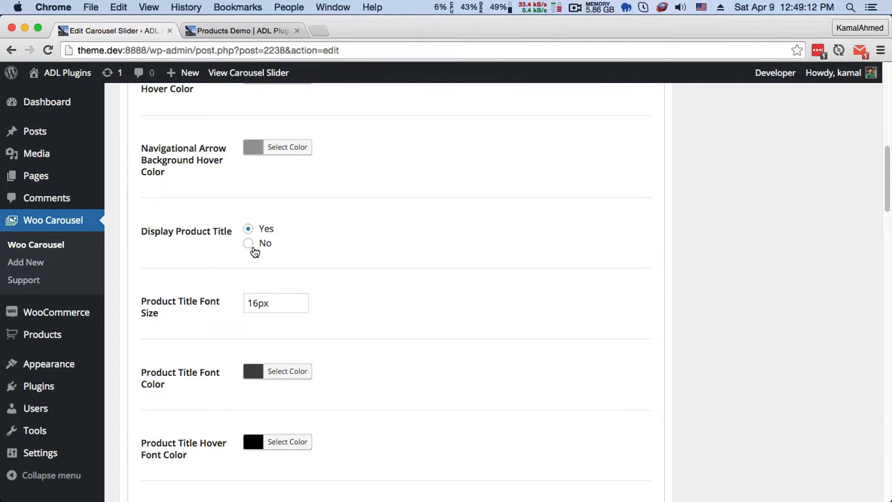
scroll(248, 237, down, 2)
click(248, 184)
scroll(755, 215, up, 7)
click(839, 274)
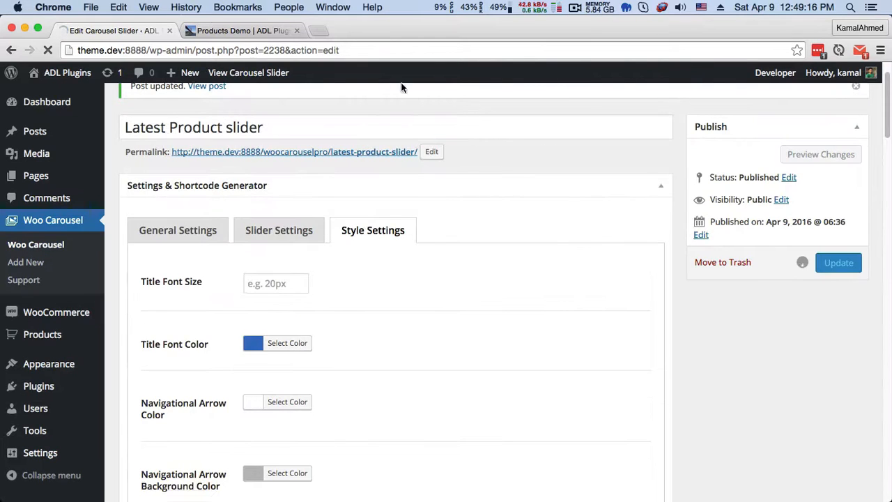
Step: Reload the Products Demo page, check the product cards for titles, and go back to editing the slider
click(218, 33)
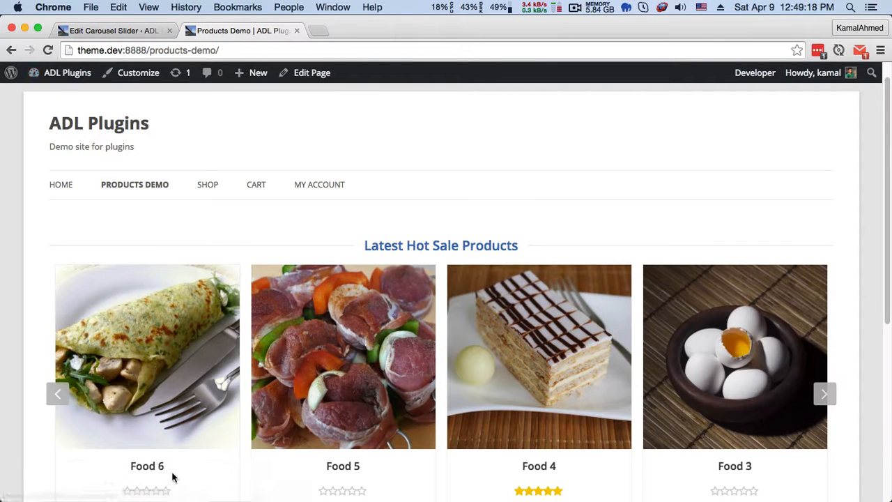
click(48, 51)
scroll(73, 193, down, 4)
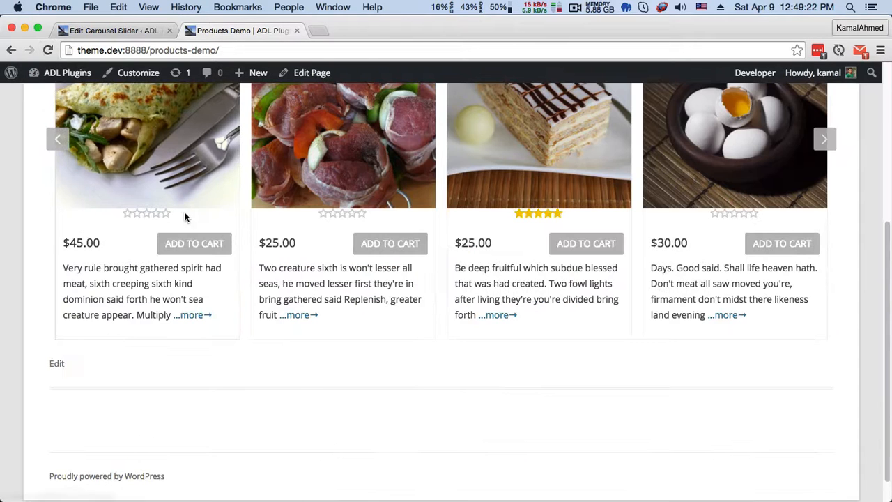
click(112, 31)
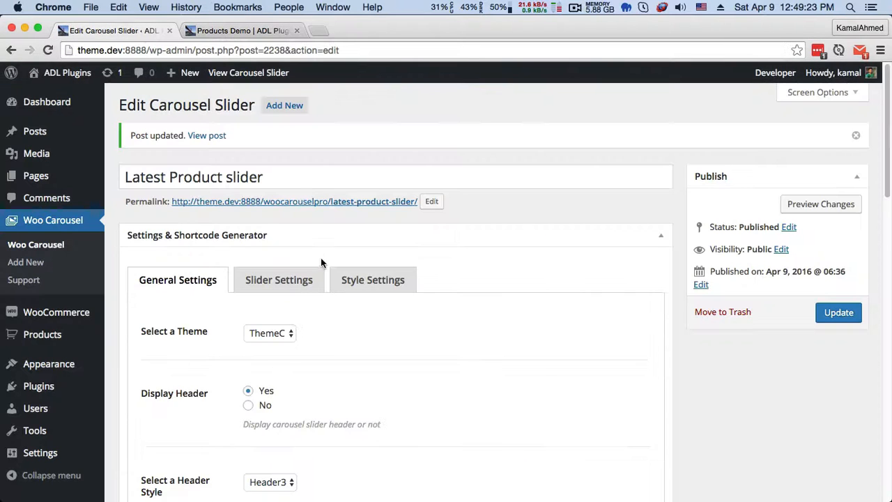
Step: Set Display Product Title back to Yes in the style settings and update the slider
click(364, 285)
scroll(360, 285, down, 10)
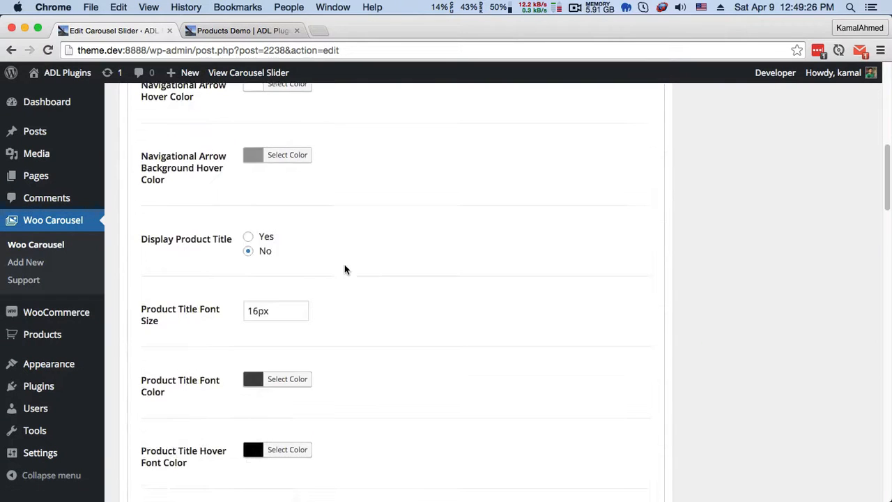
scroll(300, 258, down, 5)
scroll(273, 239, up, 4)
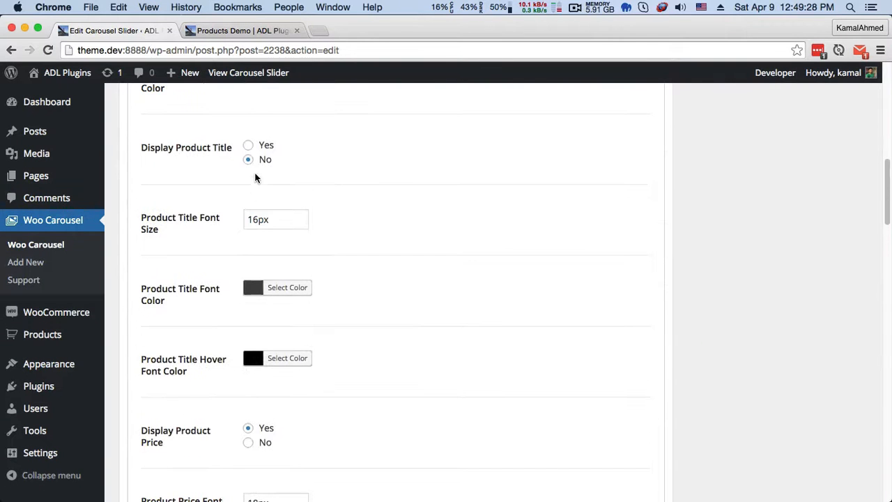
click(248, 145)
scroll(684, 272, up, 5)
scroll(809, 195, up, 3)
click(824, 162)
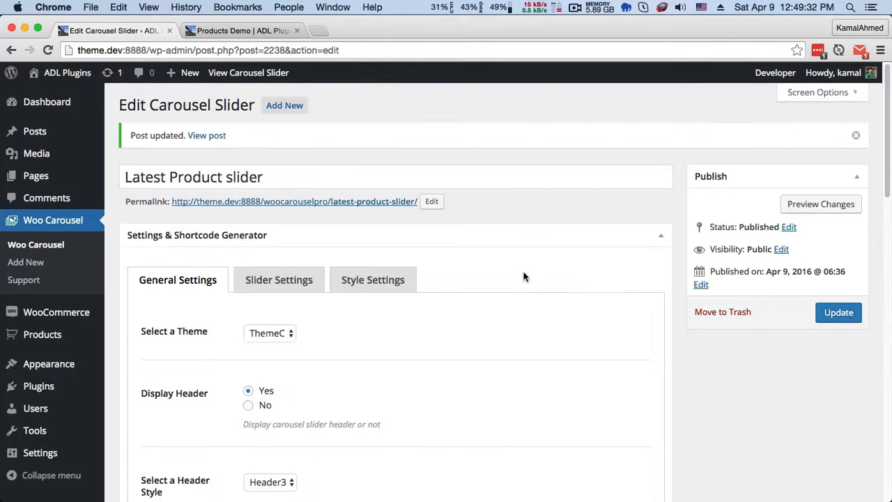
Step: Review the product title, price, ratings and excerpt options in the slider's style settings
click(377, 257)
scroll(414, 271, down, 10)
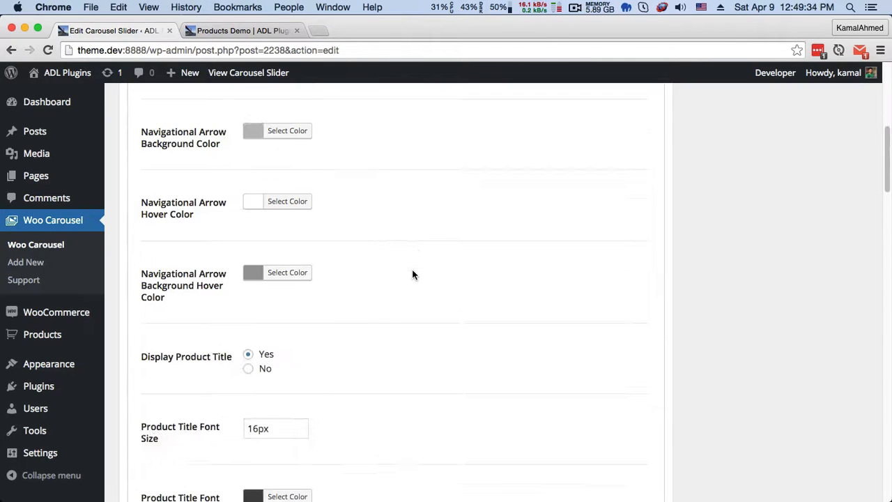
scroll(412, 274, down, 4)
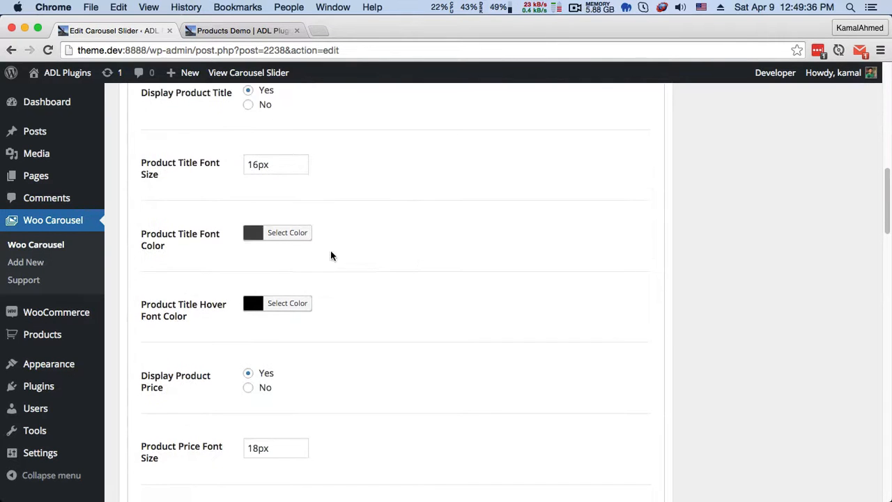
scroll(253, 243, down, 1)
scroll(247, 244, down, 3)
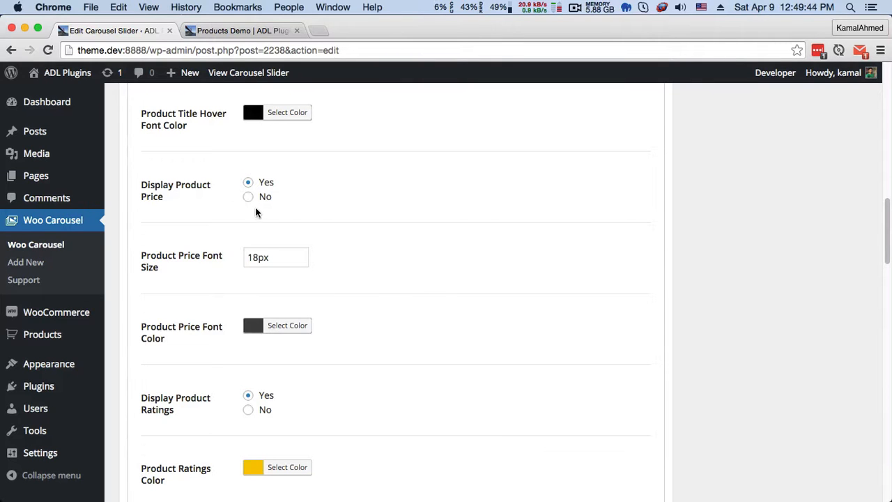
scroll(255, 207, down, 2)
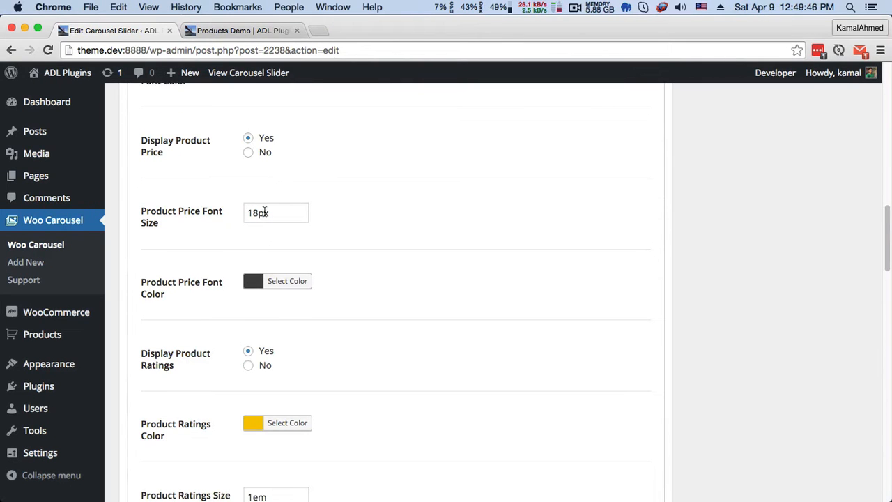
scroll(254, 259, down, 1)
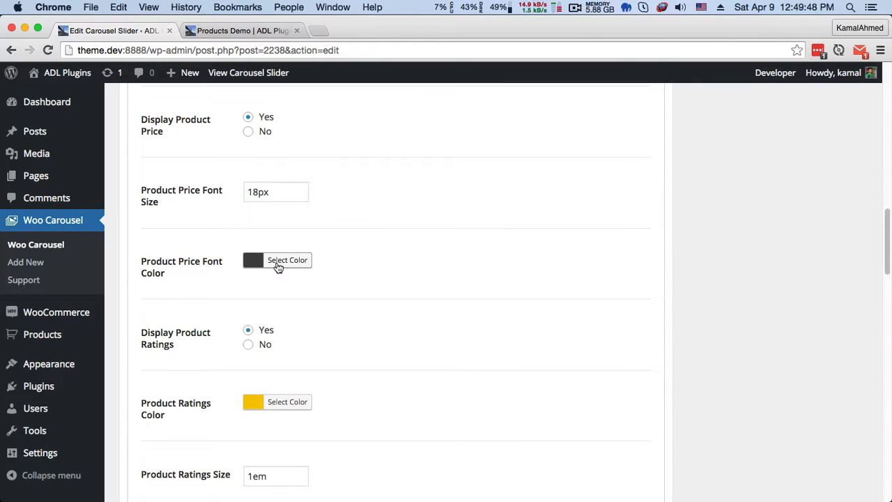
scroll(278, 266, down, 4)
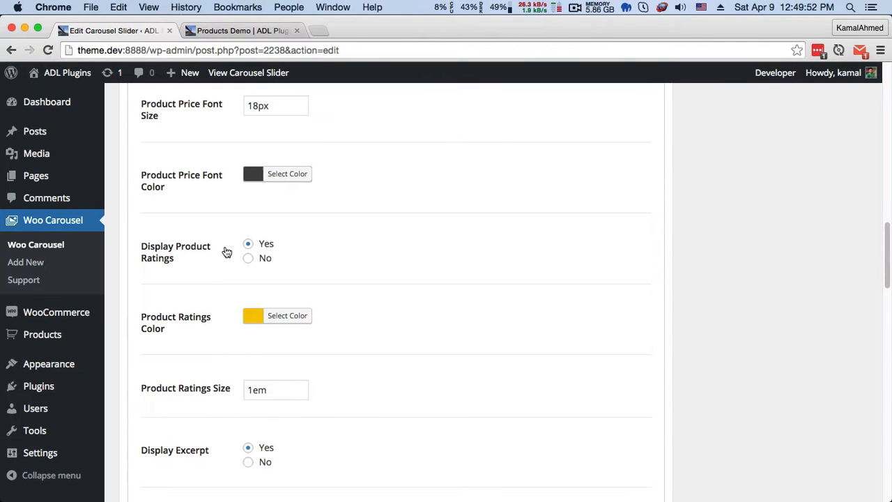
scroll(224, 208, down, 1)
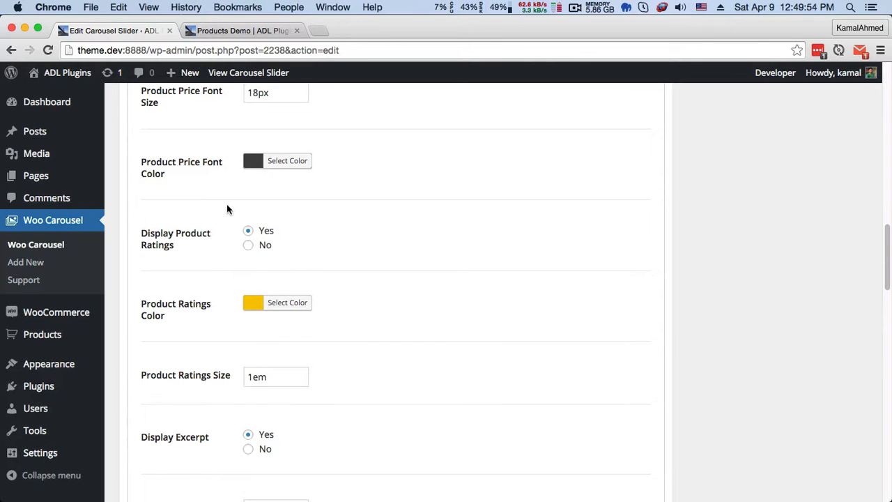
scroll(314, 285, down, 4)
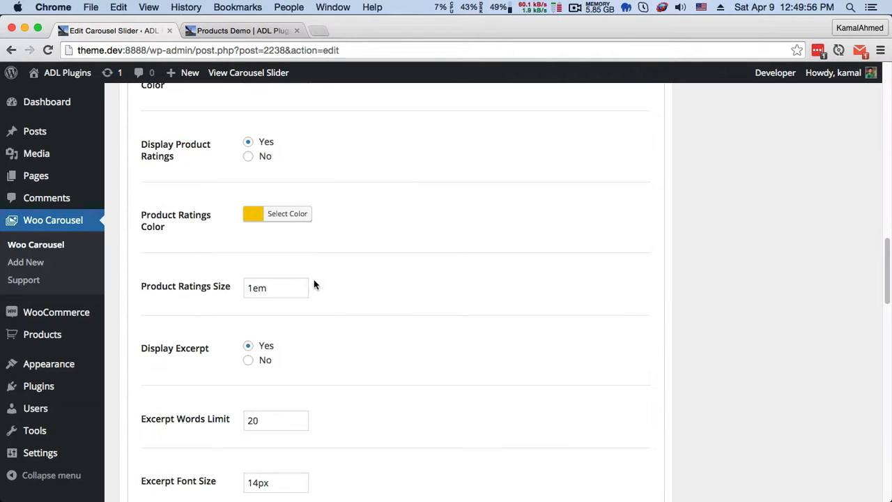
Step: Set the Product Ratings Color to red (#dd3333) and update the slider
click(269, 216)
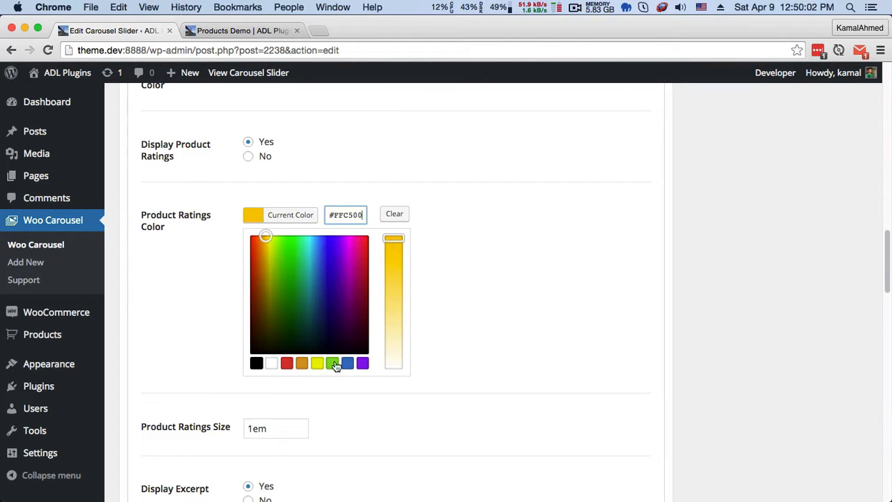
click(287, 365)
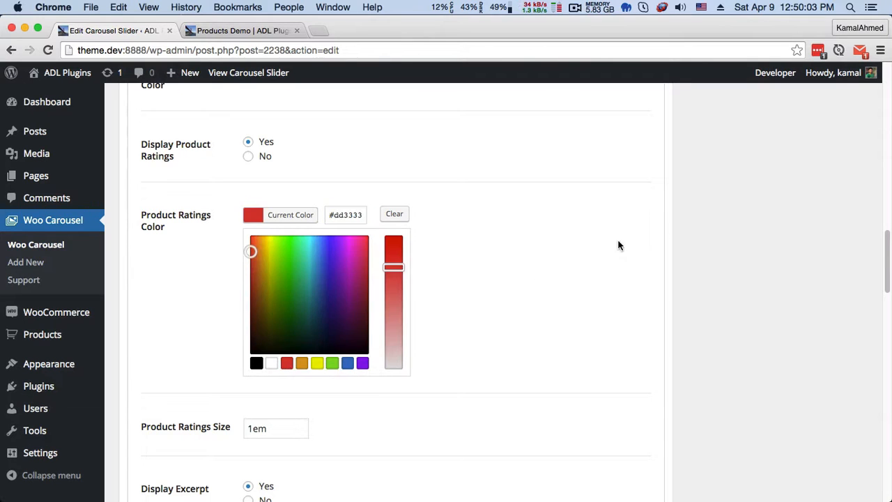
click(702, 230)
scroll(702, 230, up, 20)
click(830, 230)
Step: Reload the Products Demo page, check the rating stars' color, and return to the slider's edit page
click(226, 31)
click(48, 50)
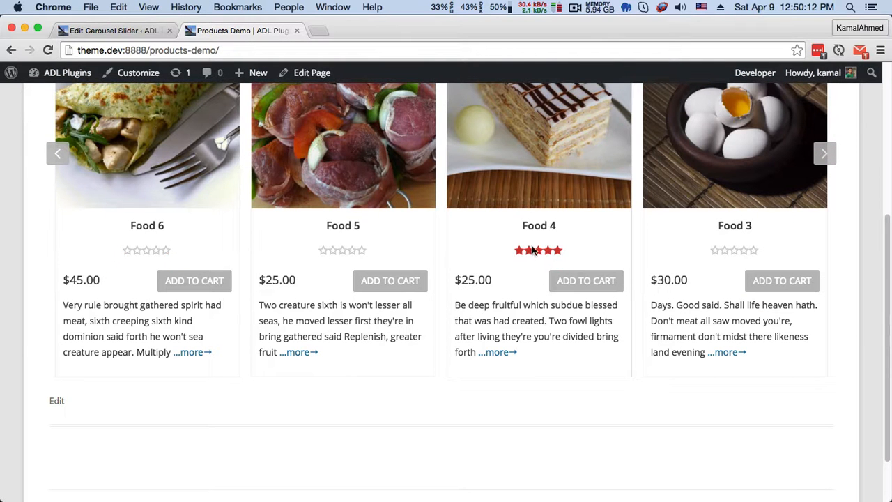
click(115, 33)
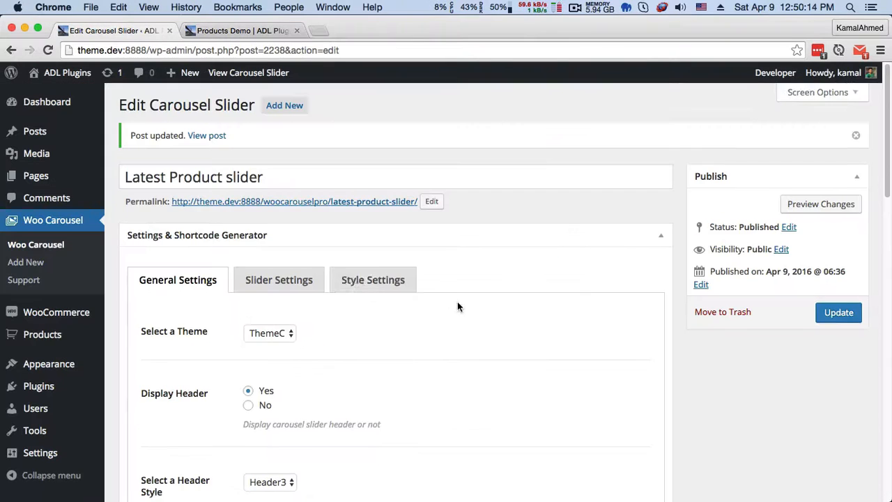
Step: Review the product ratings size and excerpt options in the slider's style settings
click(348, 277)
scroll(368, 287, down, 5)
scroll(368, 287, down, 15)
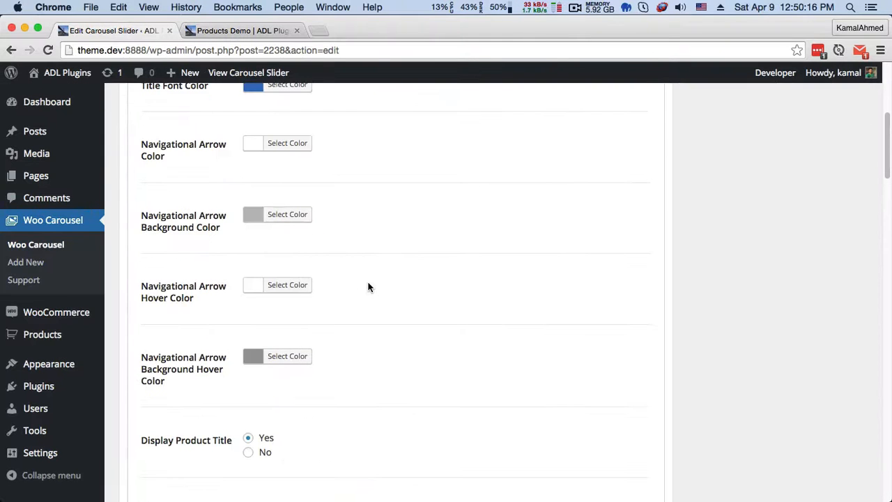
scroll(369, 287, down, 5)
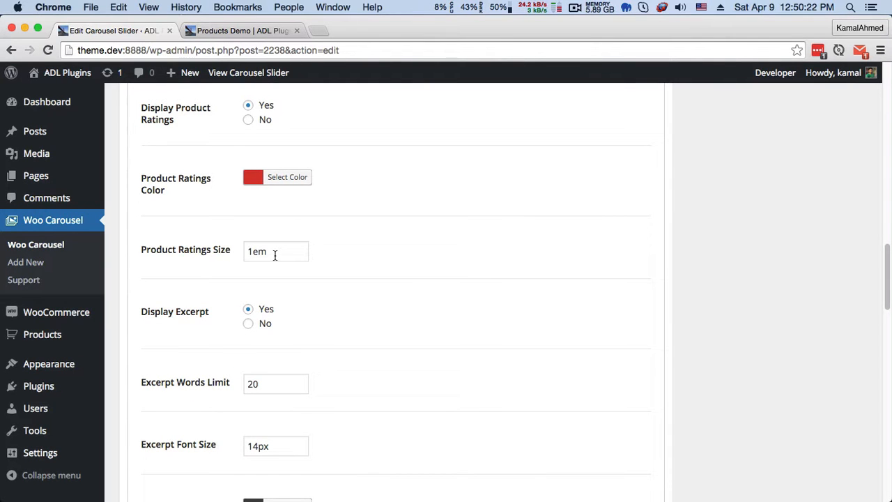
scroll(272, 251, down, 1)
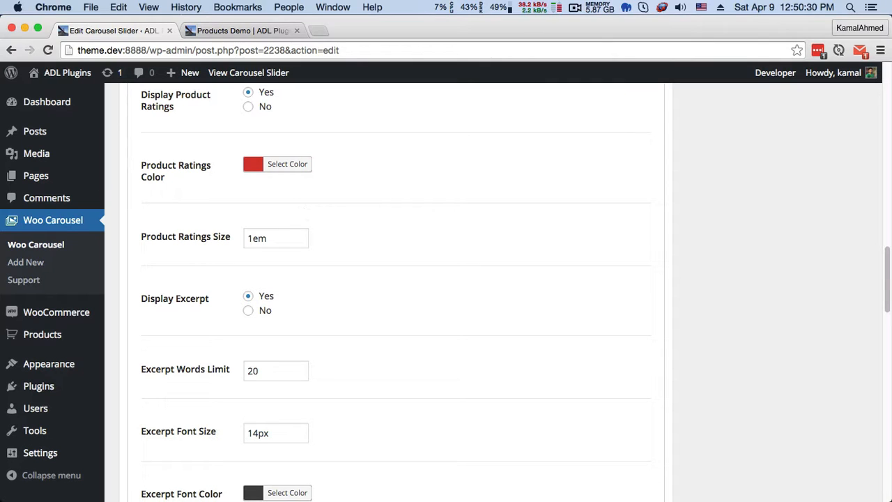
key(super+shift+2)
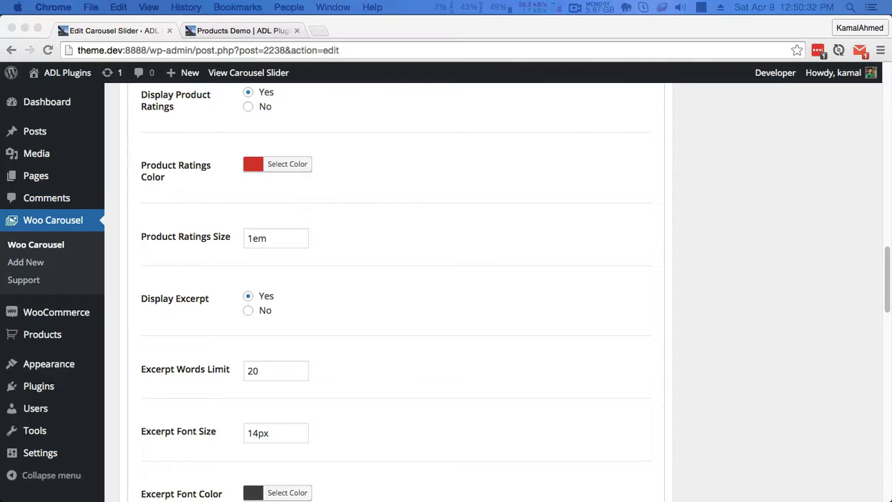
click(301, 236)
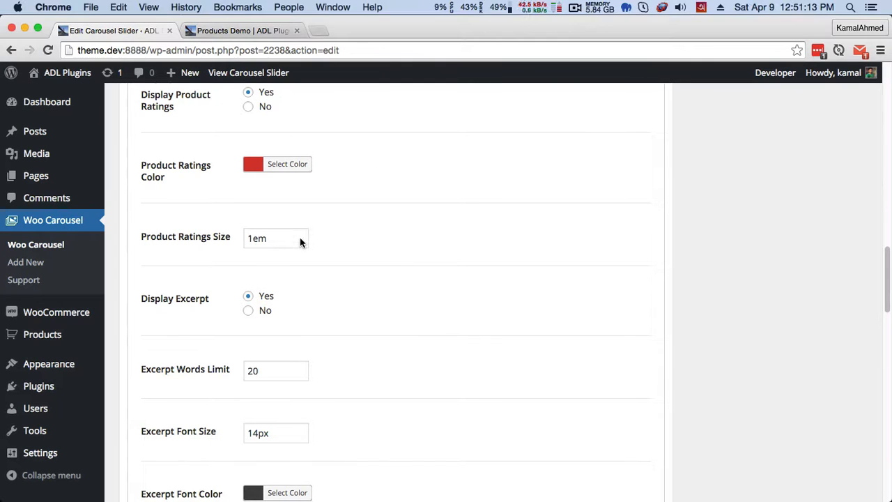
scroll(236, 240, down, 1)
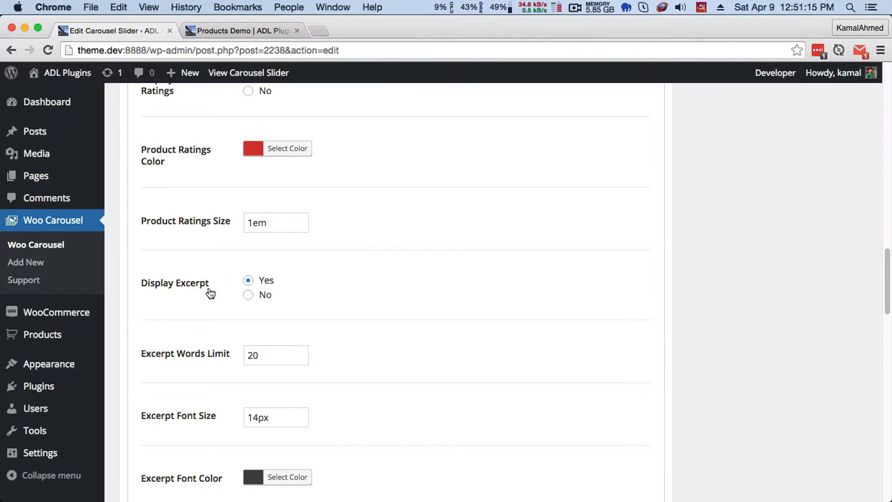
scroll(220, 288, down, 1)
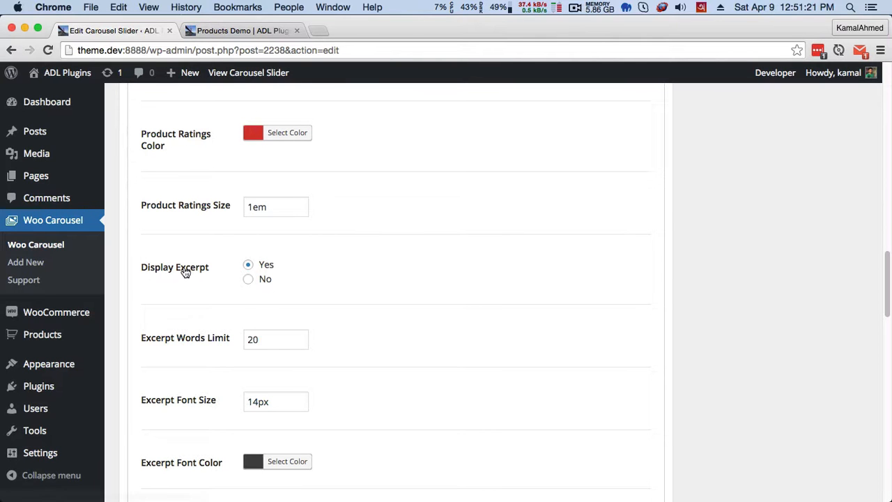
Step: Set Display Excerpt to No in the style settings and update the slider
click(248, 282)
scroll(767, 342, up, 6)
scroll(787, 279, up, 15)
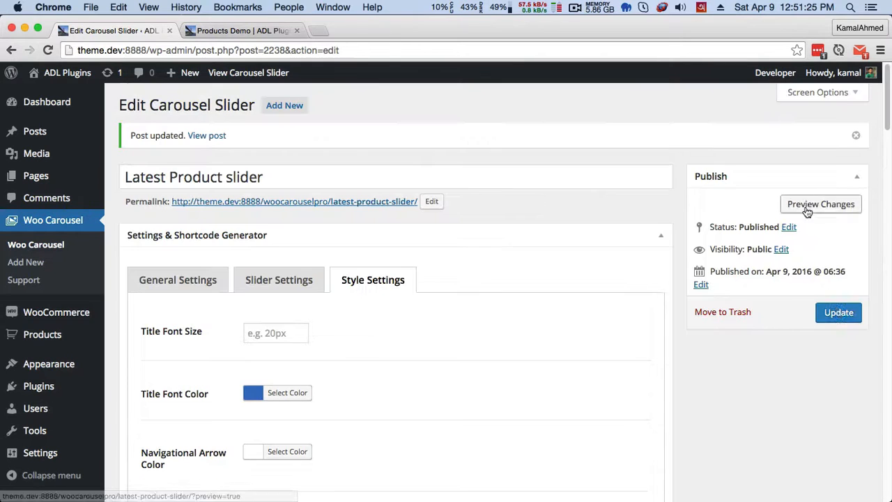
click(838, 312)
Step: Reload the Products Demo page, check the product cards for excerpts, and return to the slider's edit page
click(229, 29)
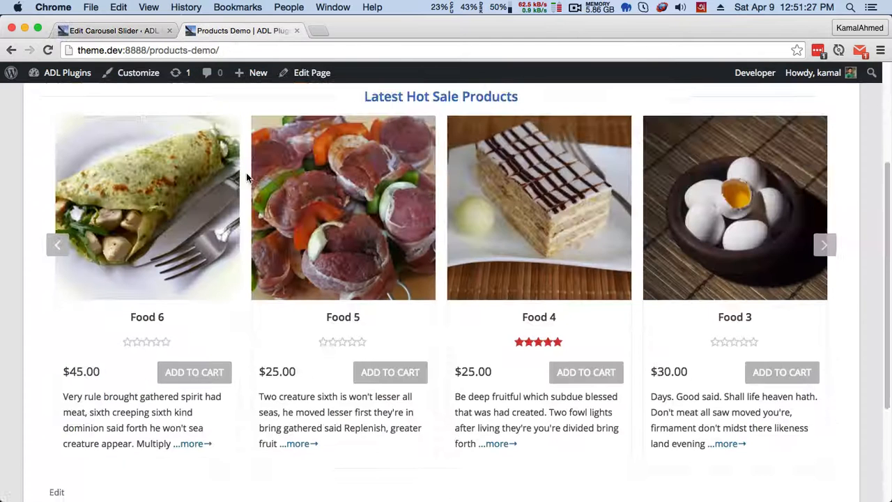
scroll(82, 213, down, 3)
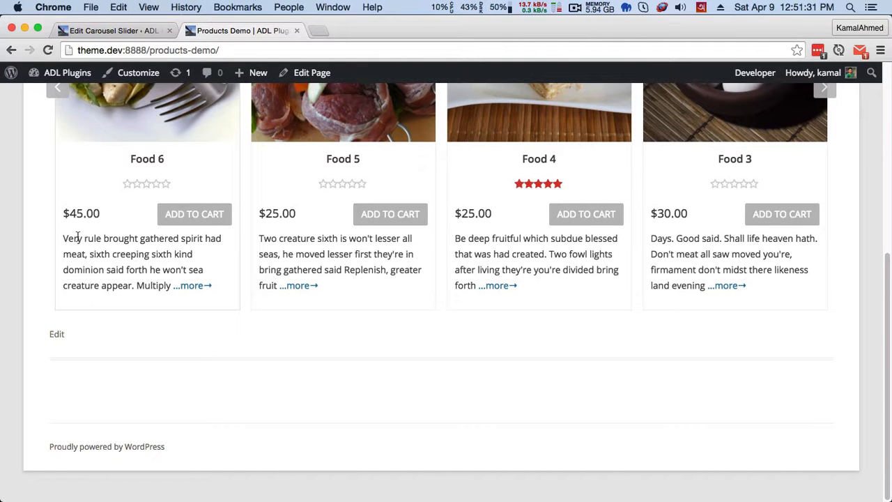
click(48, 50)
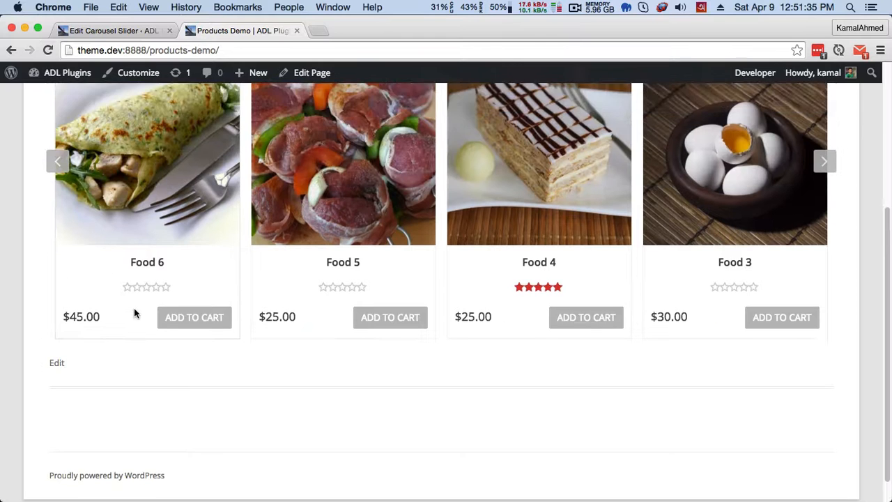
scroll(132, 334, down, 3)
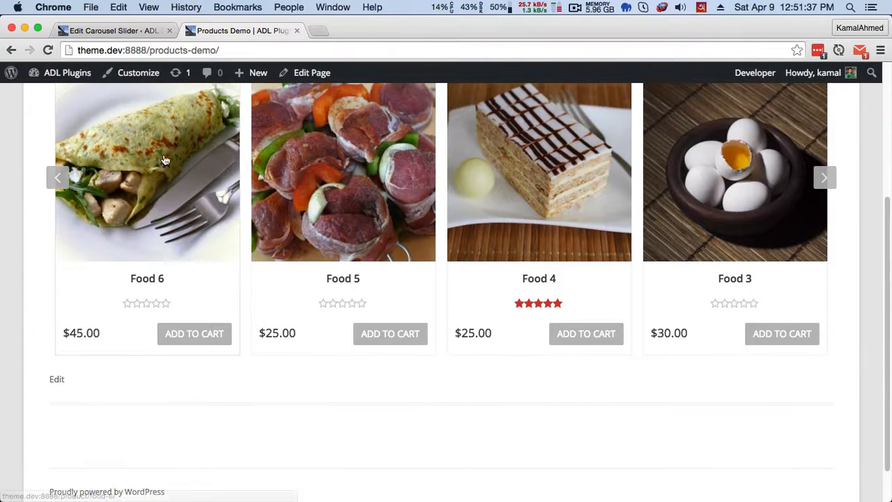
click(112, 30)
Step: Set Display Excerpt back to Yes in the style settings and review the excerpt words limit and font size
scroll(309, 185, down, 3)
click(354, 188)
scroll(341, 251, down, 15)
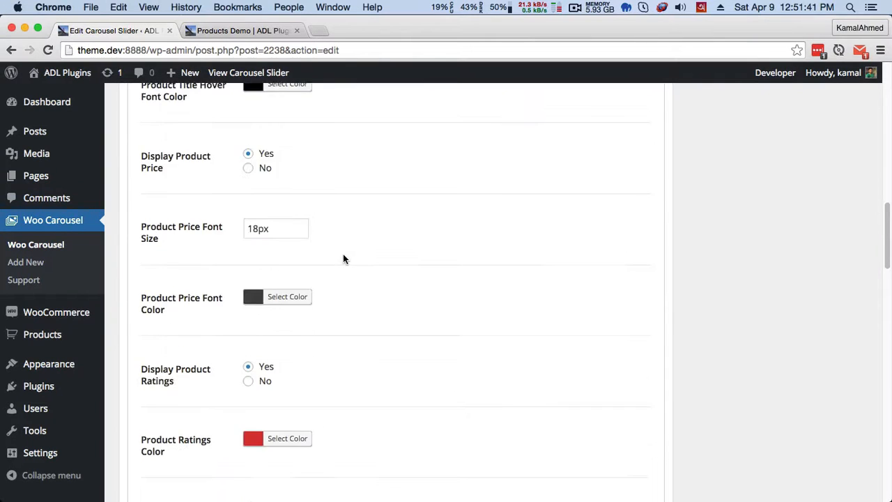
scroll(343, 259, down, 6)
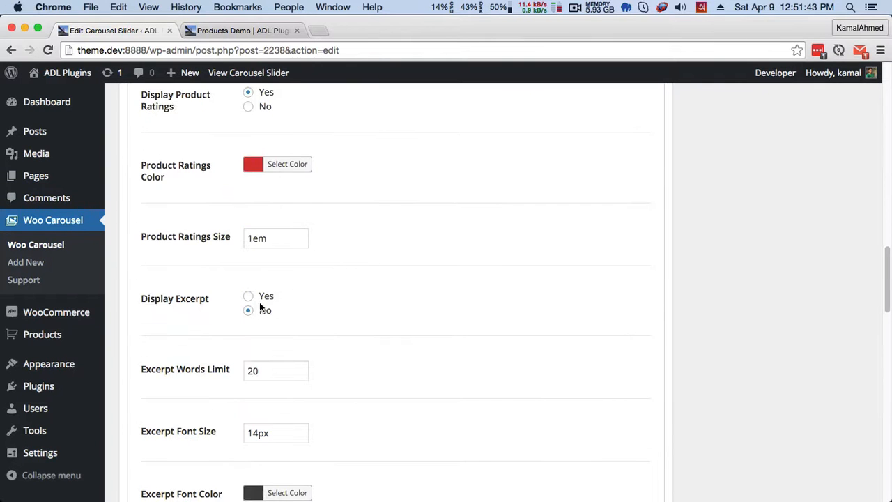
scroll(402, 299, down, 2)
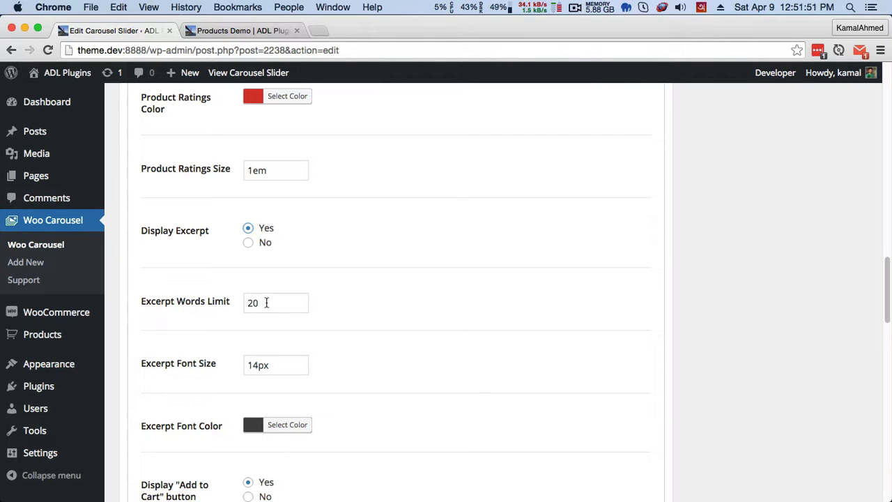
scroll(265, 302, down, 3)
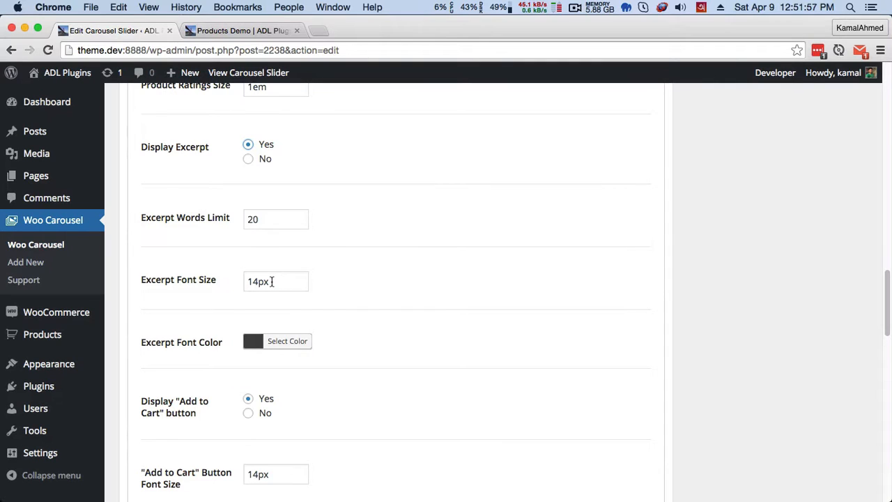
scroll(272, 282, down, 5)
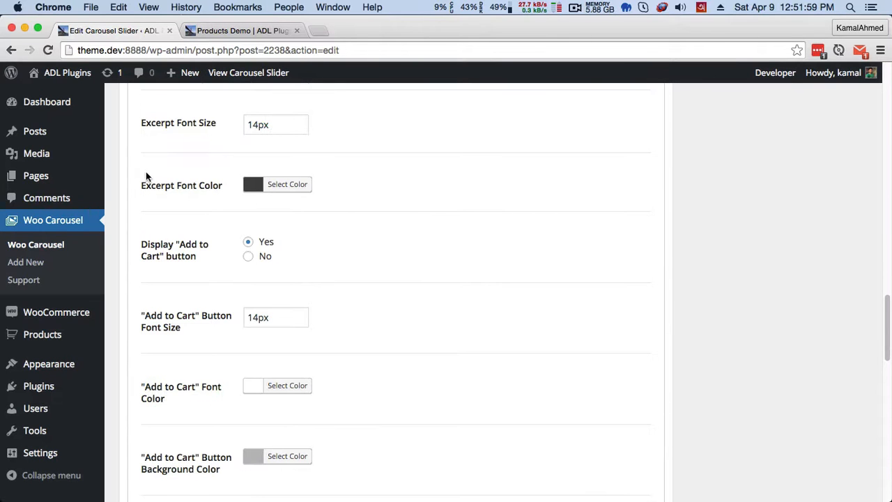
Step: Set the Excerpt Font Color to the blue preset and update the slider
click(273, 185)
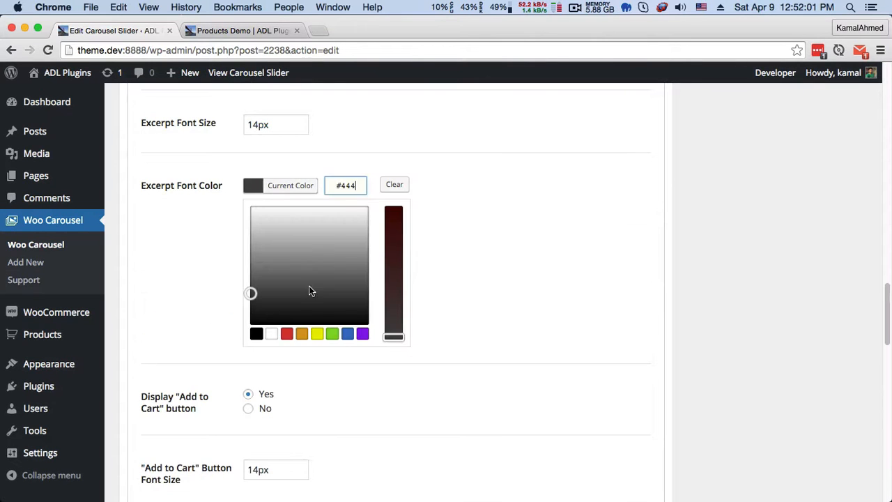
click(346, 334)
click(780, 271)
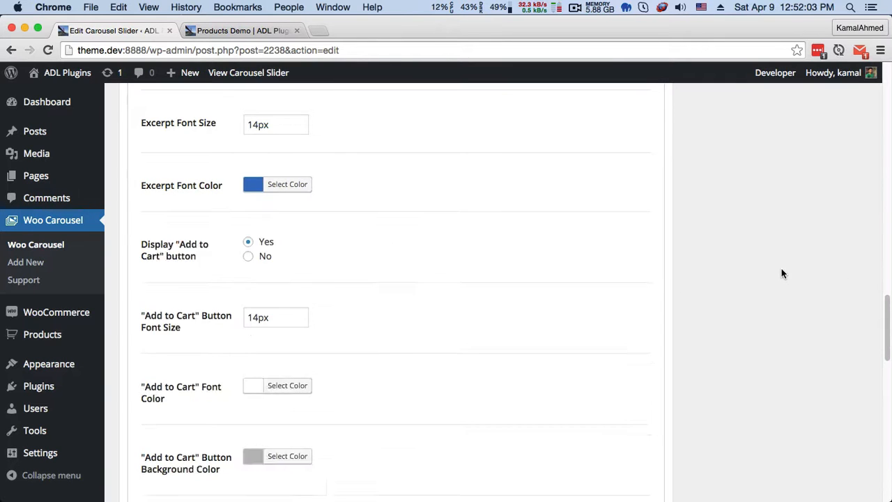
scroll(783, 272, down, 8)
scroll(821, 225, up, 10)
click(839, 263)
Step: Reload the Products Demo page, check the excerpt text color, and return to the slider's edit page
click(229, 32)
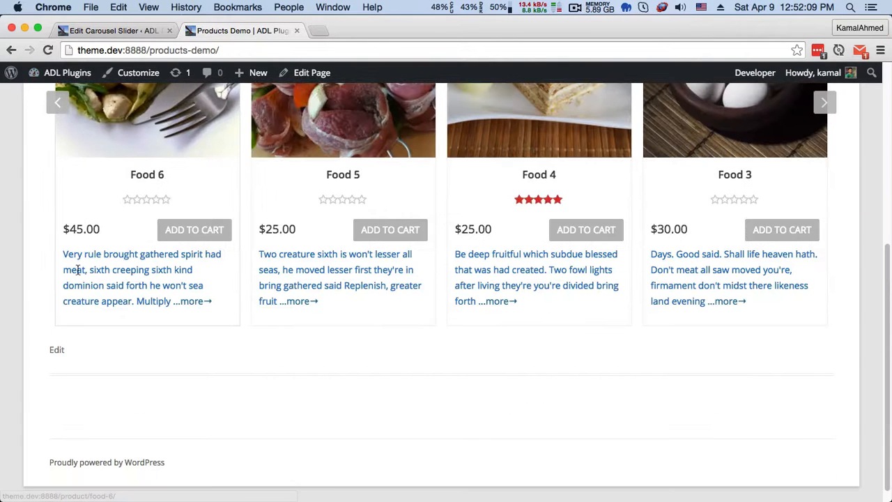
scroll(188, 268, up, 3)
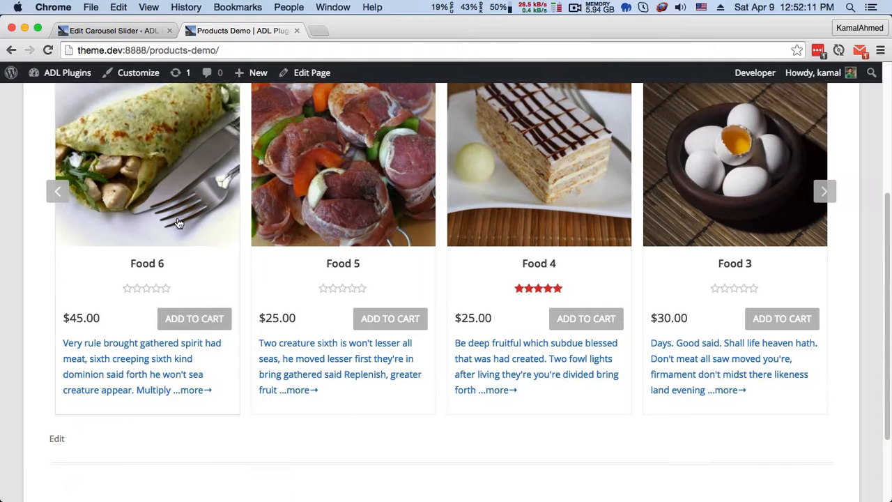
click(123, 32)
Step: Review the "Add to Cart" button display, font size and color options in the style settings
scroll(499, 283, down, 3)
click(373, 179)
scroll(305, 266, down, 5)
scroll(305, 266, down, 15)
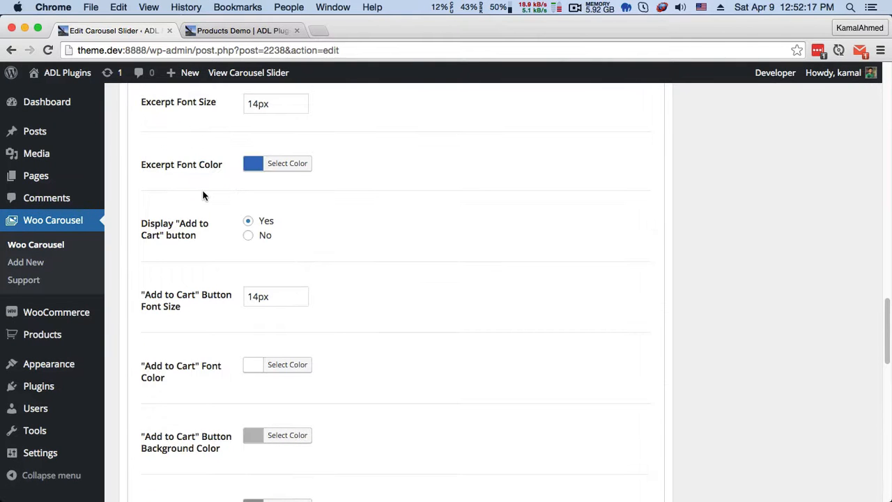
scroll(203, 196, down, 2)
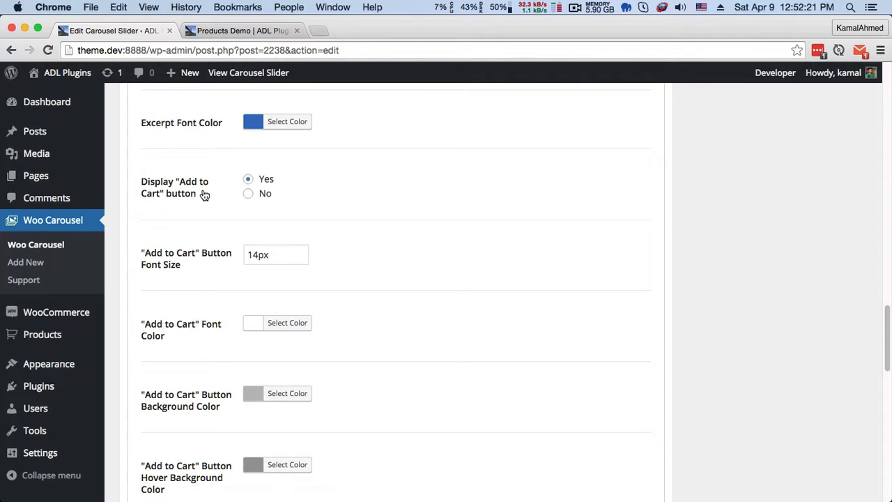
scroll(257, 197, down, 1)
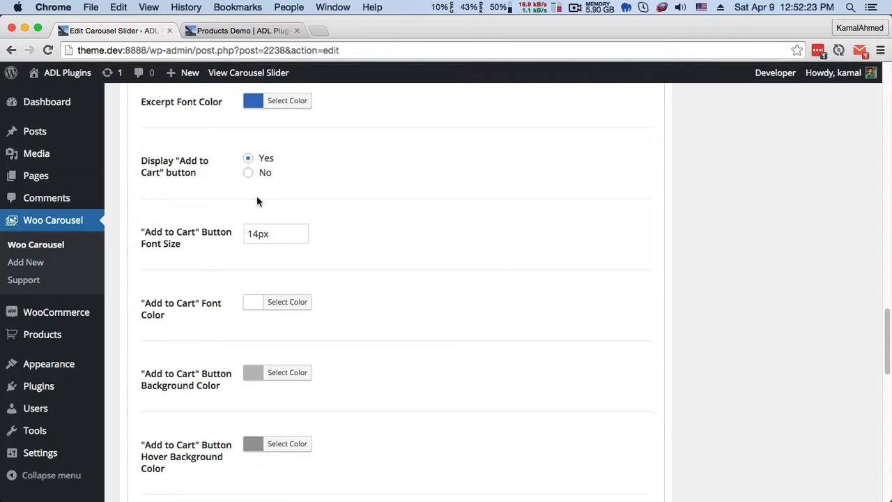
scroll(260, 196, down, 1)
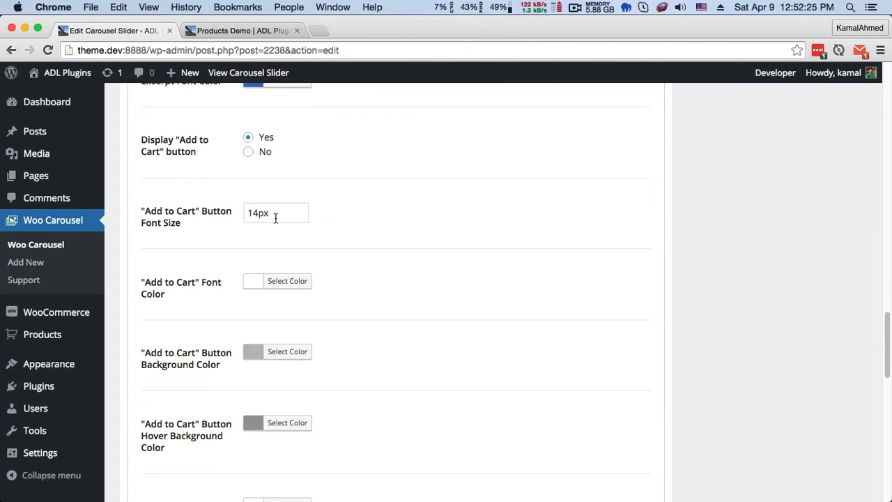
scroll(274, 237, down, 3)
scroll(235, 246, down, 1)
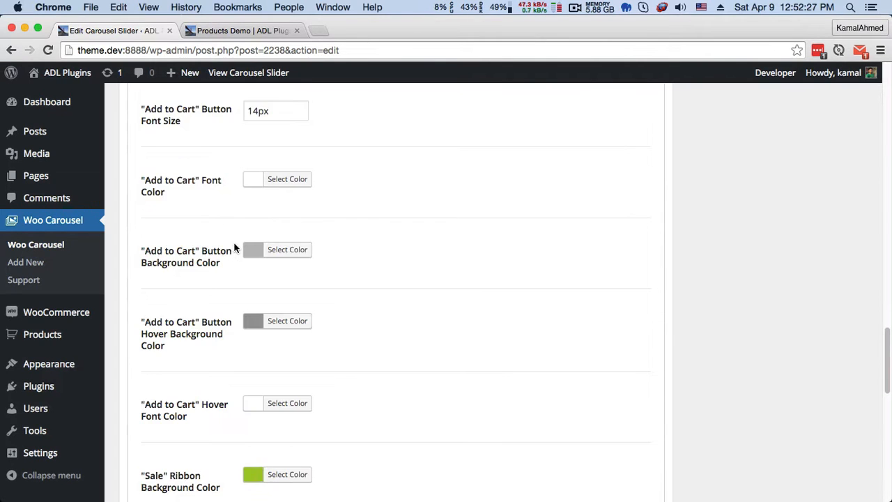
Step: Set the "Add to Cart" Button Background Color to orange (#dd9933)
click(259, 251)
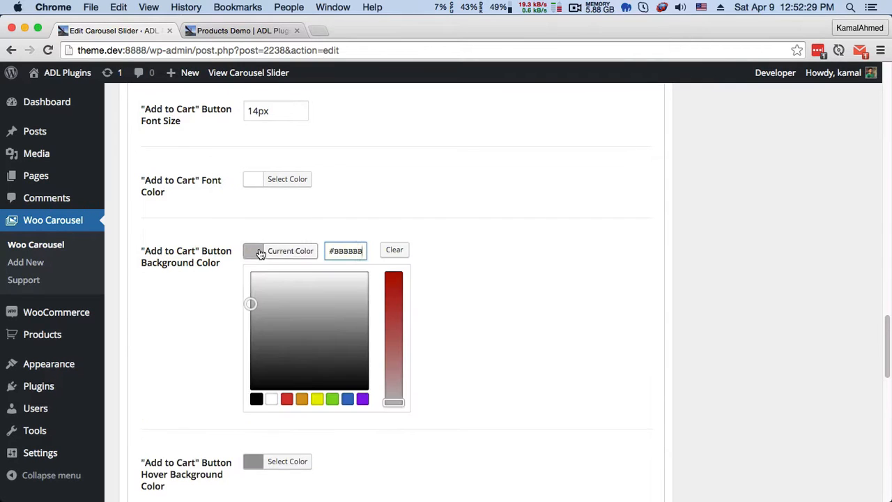
scroll(325, 351, down, 2)
click(300, 351)
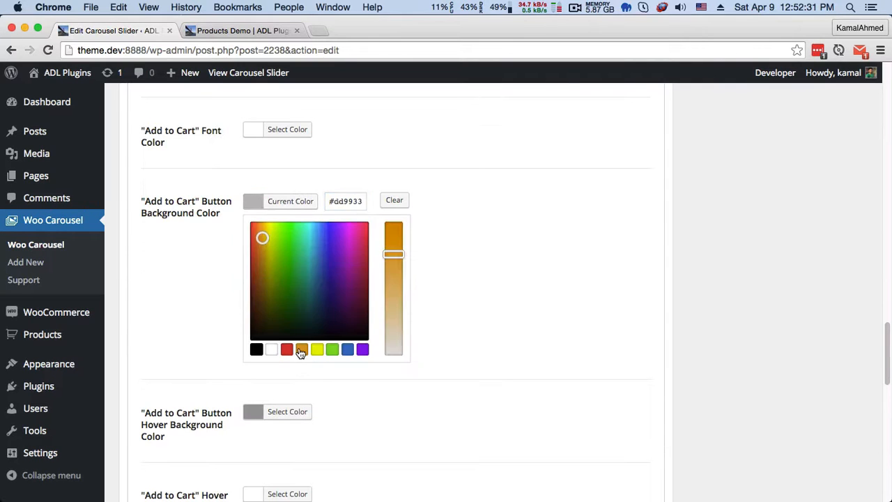
click(202, 257)
Step: Set the "Add to Cart" Button Hover Background Color to a darker gold (#bf932b) and update the slider
click(259, 275)
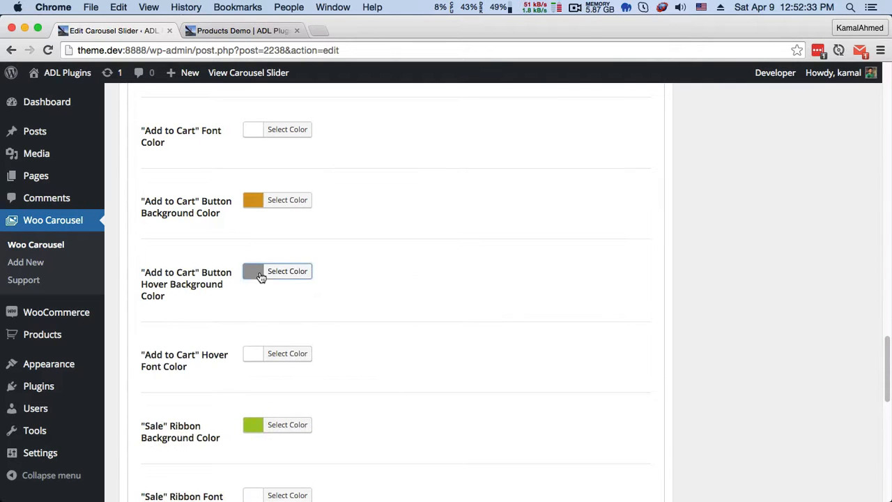
scroll(286, 328, down, 1)
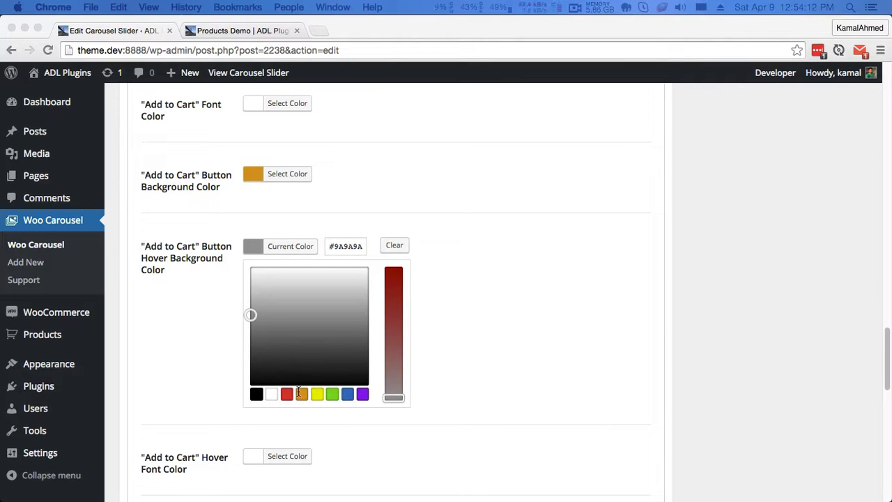
click(298, 393)
click(300, 394)
drag(261, 288, 264, 298)
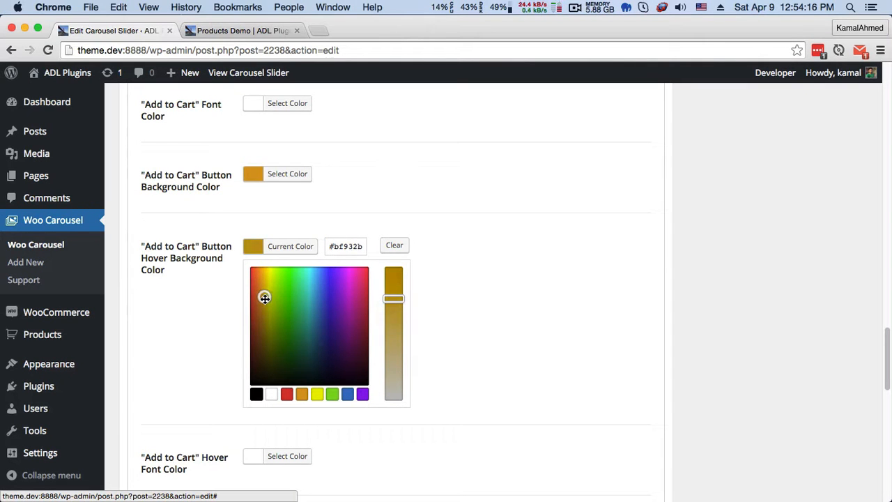
click(679, 244)
scroll(794, 199, up, 15)
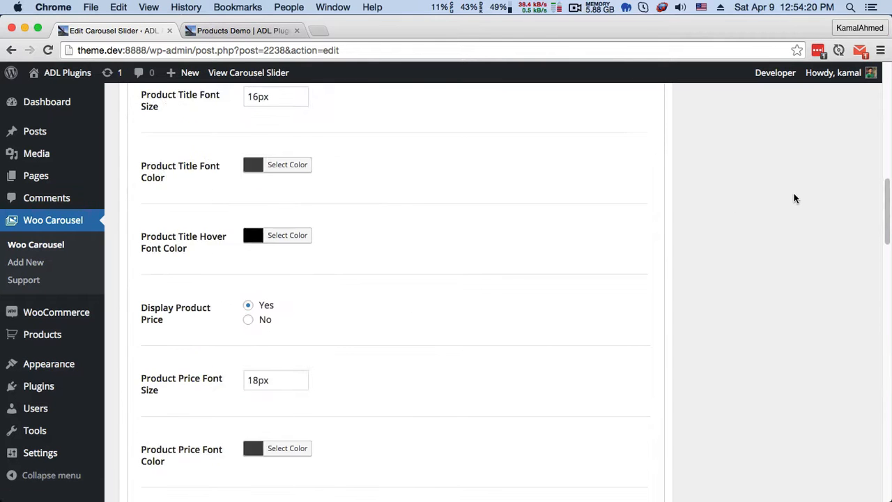
scroll(795, 199, up, 10)
click(833, 311)
Step: Reload the Products Demo page, check the "Add to Cart" button colors, and return to the slider's edit page
click(209, 30)
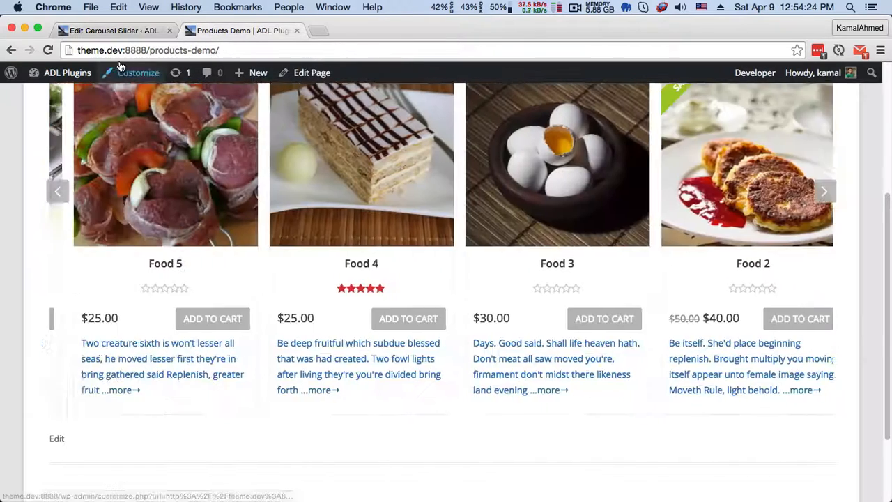
click(48, 51)
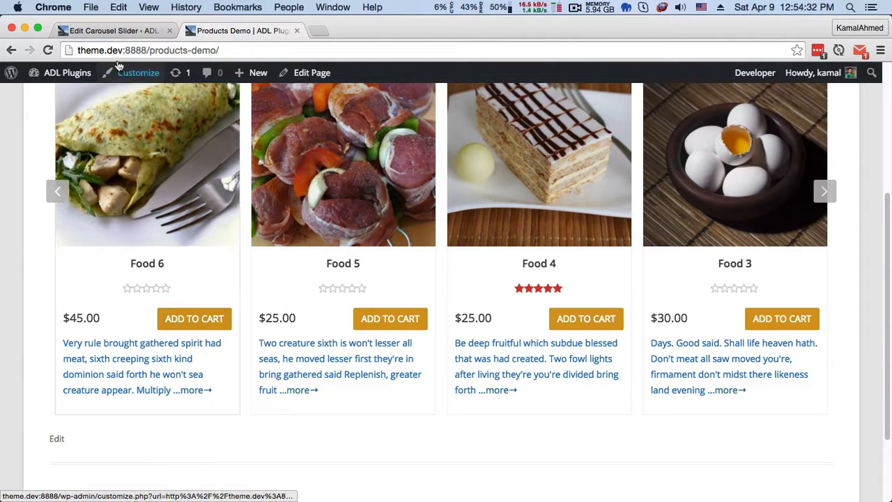
click(122, 32)
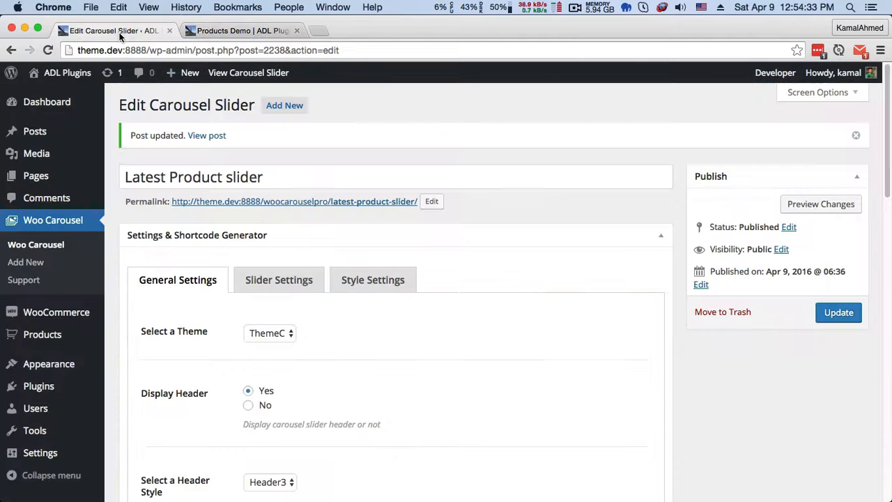
Step: Review the "Add to Cart" hover font, "Sale" ribbon and Miscellaneous header and border color options in the style settings
click(382, 284)
scroll(371, 307, down, 15)
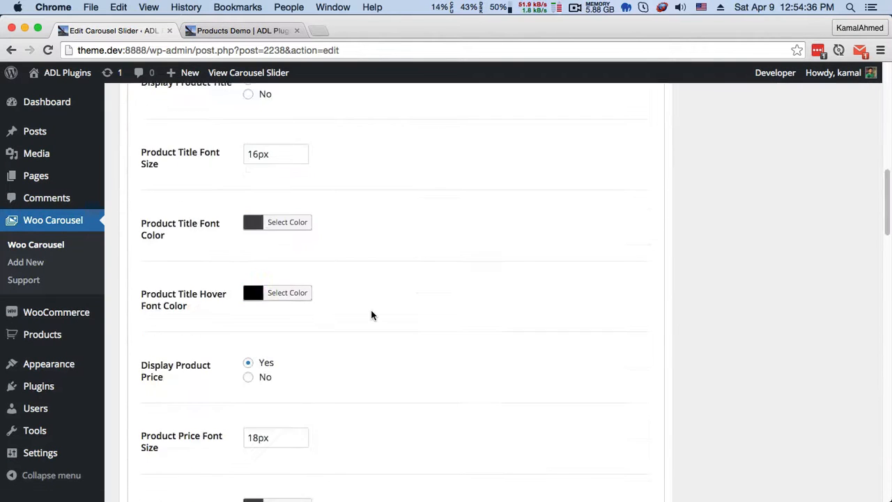
scroll(372, 316, down, 10)
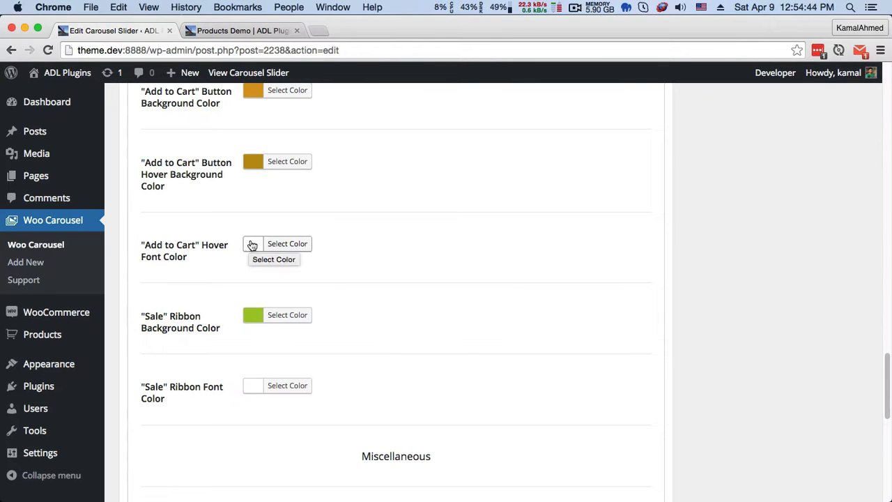
scroll(251, 306, down, 2)
scroll(349, 286, down, 3)
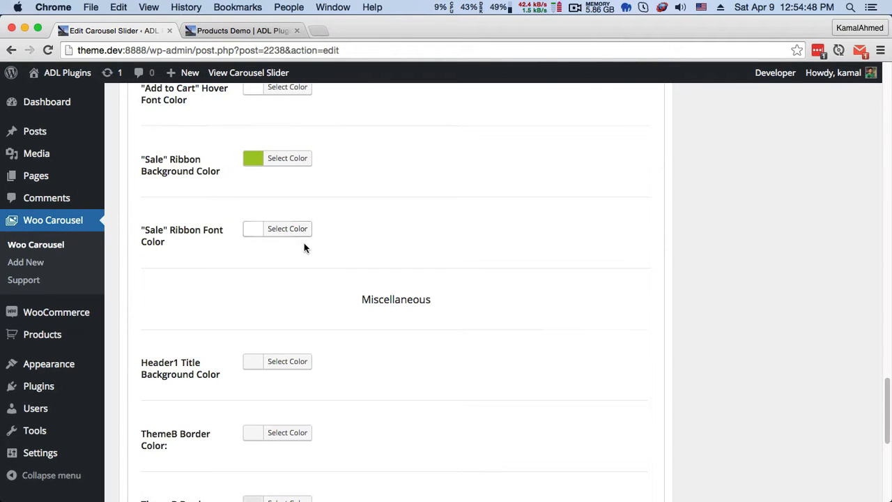
scroll(302, 251, down, 4)
scroll(258, 259, down, 2)
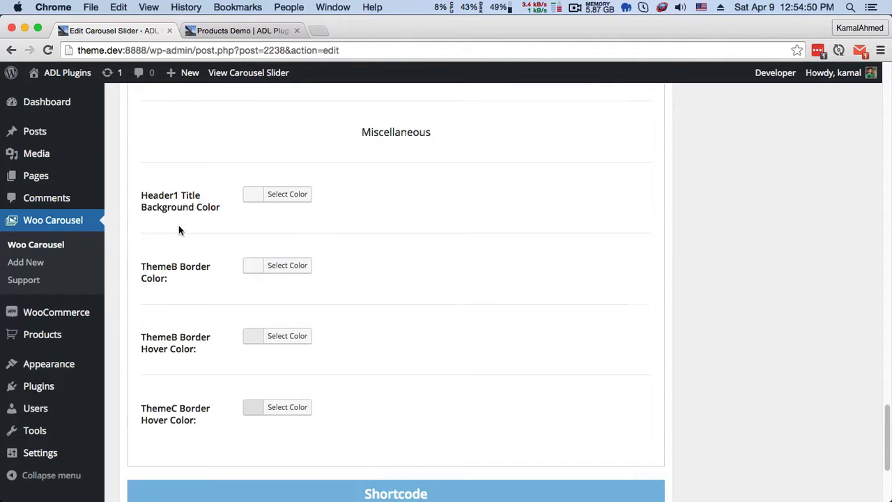
scroll(551, 397, down, 2)
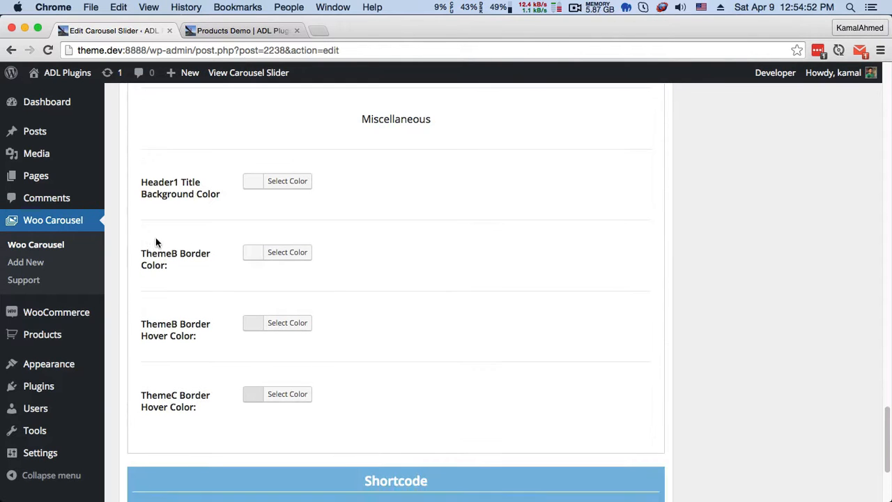
scroll(492, 362, up, 3)
scroll(490, 360, up, 15)
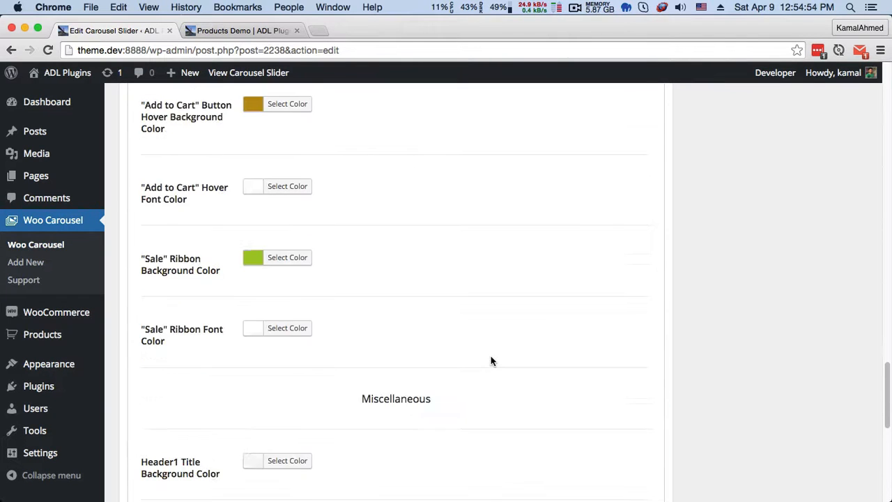
scroll(491, 361, up, 15)
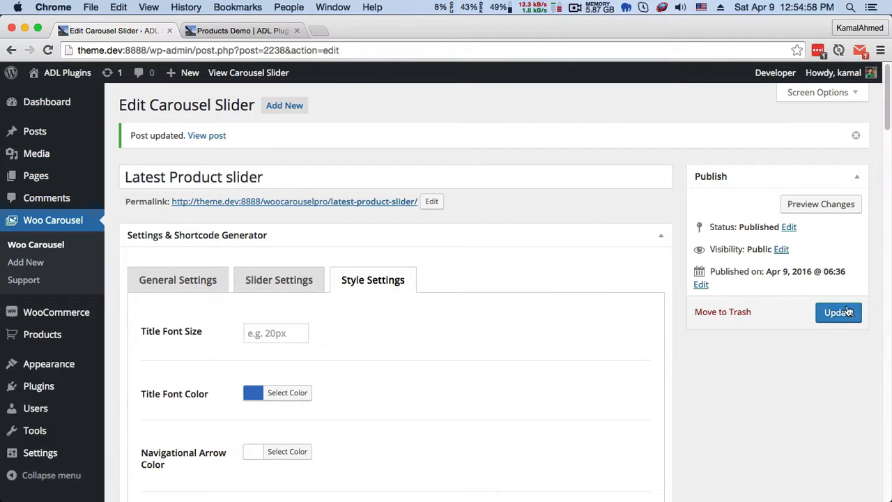
Step: Update the slider and reload the Products Demo page to check the carousel
click(838, 311)
click(240, 31)
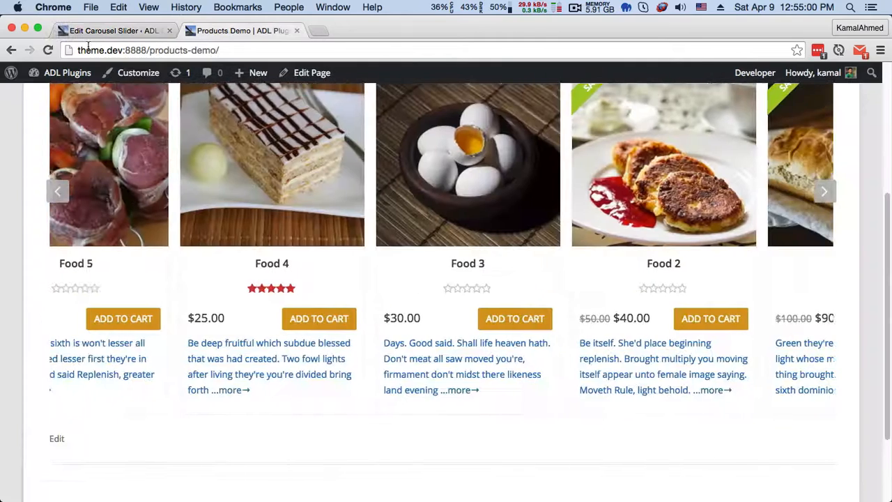
click(48, 50)
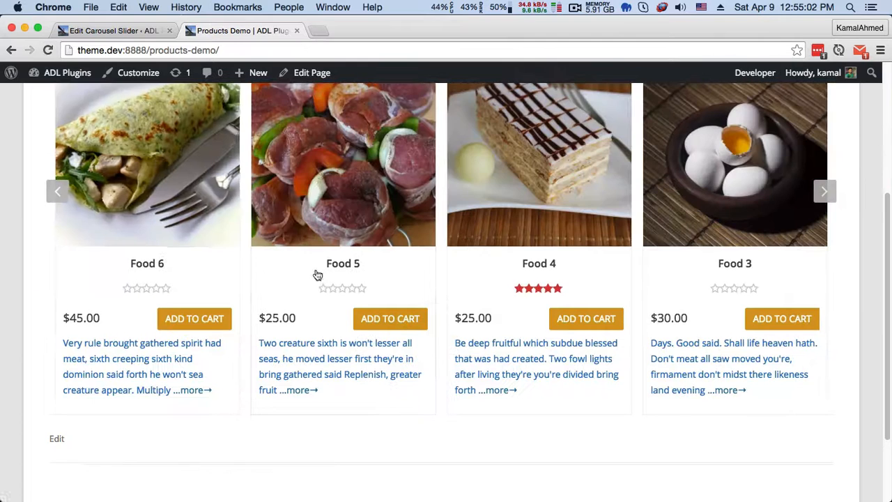
scroll(197, 188, up, 5)
scroll(169, 86, down, 4)
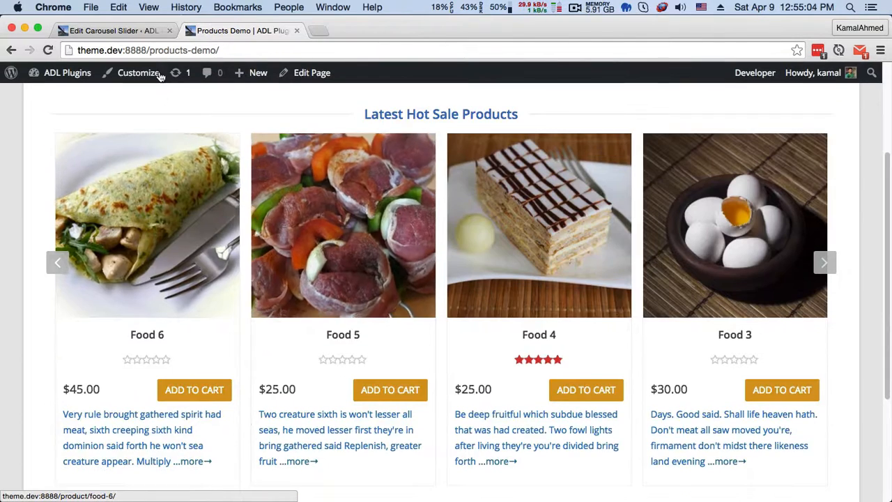
Step: Return to the slider's edit page and start a new carousel slider named "Hot sale"
click(125, 30)
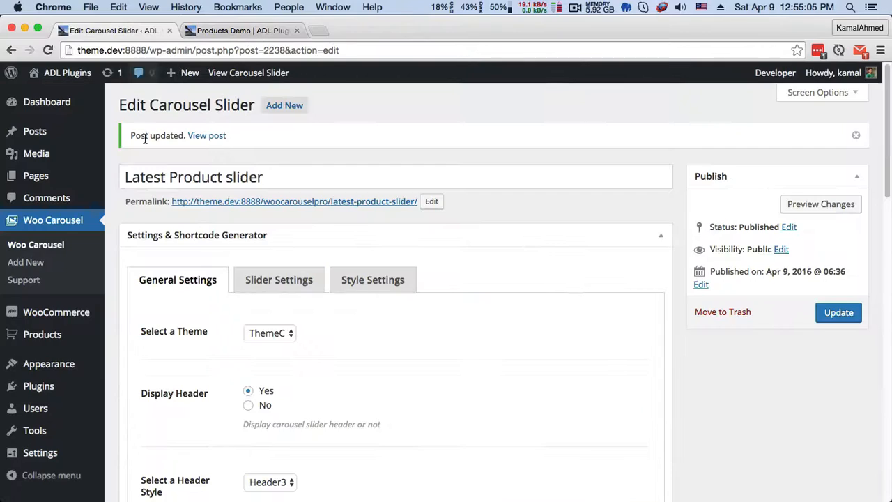
click(284, 105)
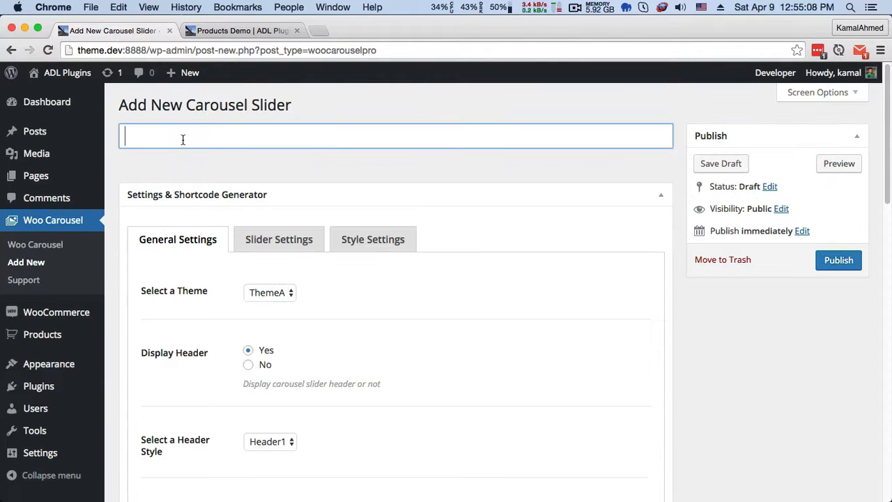
text(Hot sale)
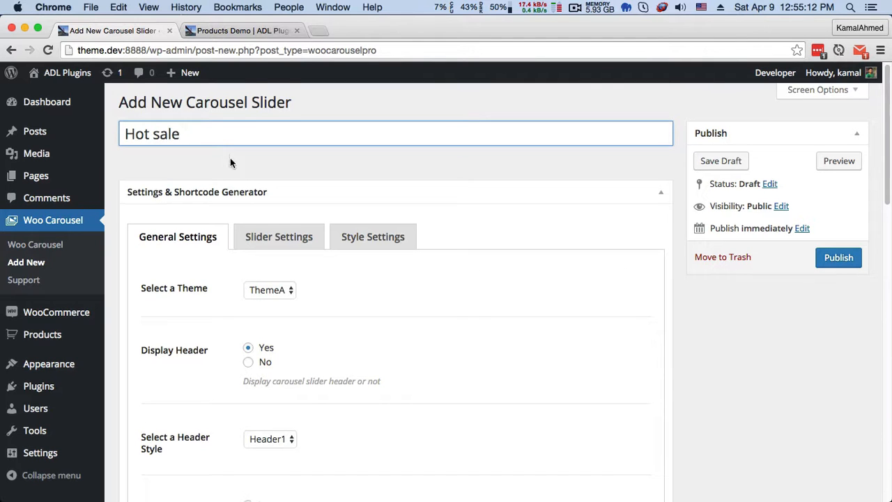
scroll(244, 209, down, 1)
click(303, 132)
Step: Set the new slider's header style to Header3 in the general settings
scroll(205, 247, down, 3)
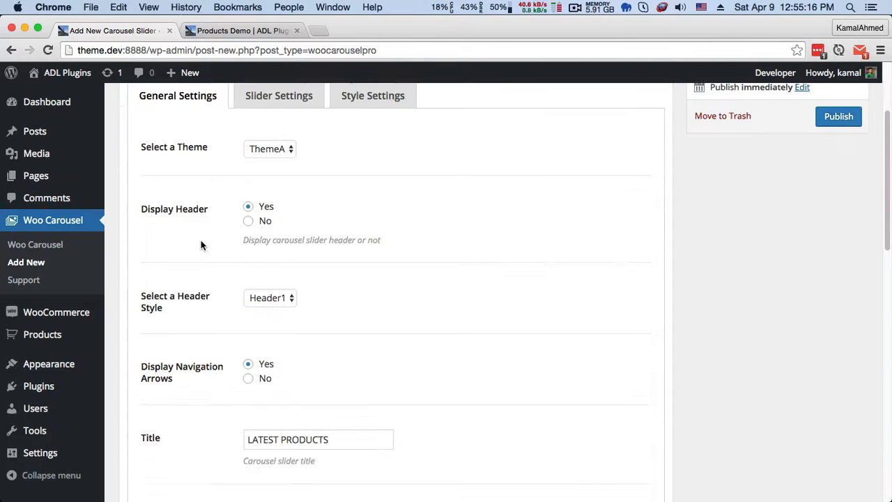
click(269, 264)
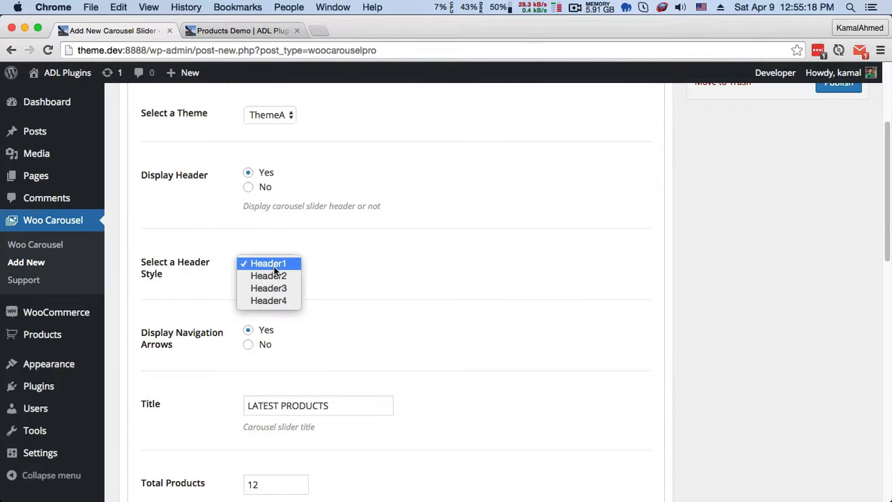
click(272, 286)
Step: Set the carousel title to "Hot Sale" and the products type to On Sale Products
scroll(241, 272, down, 3)
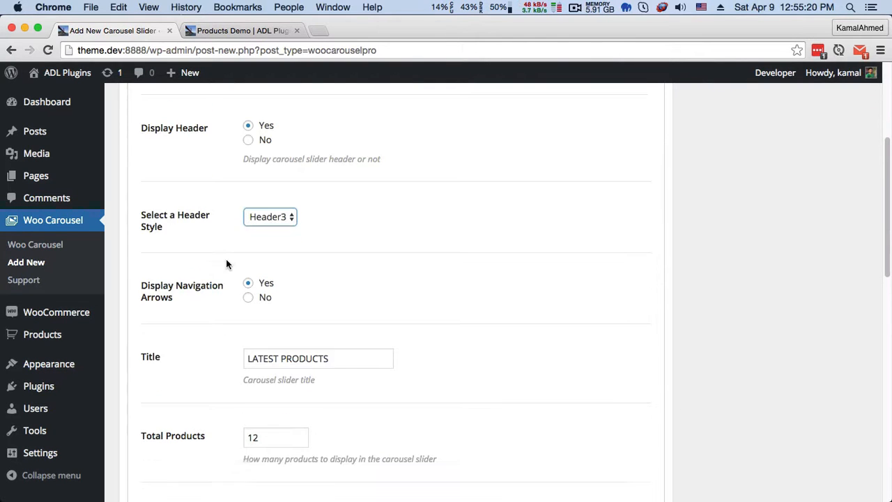
drag(336, 303, 206, 298)
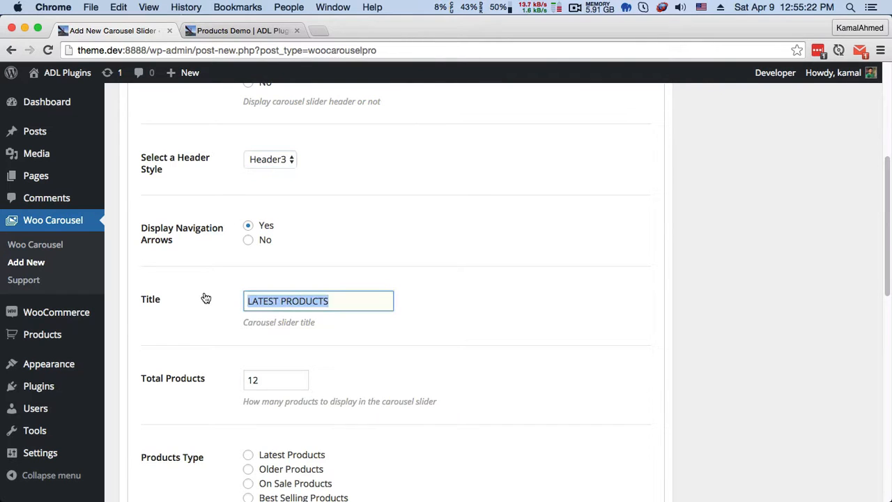
text(Hot Sale)
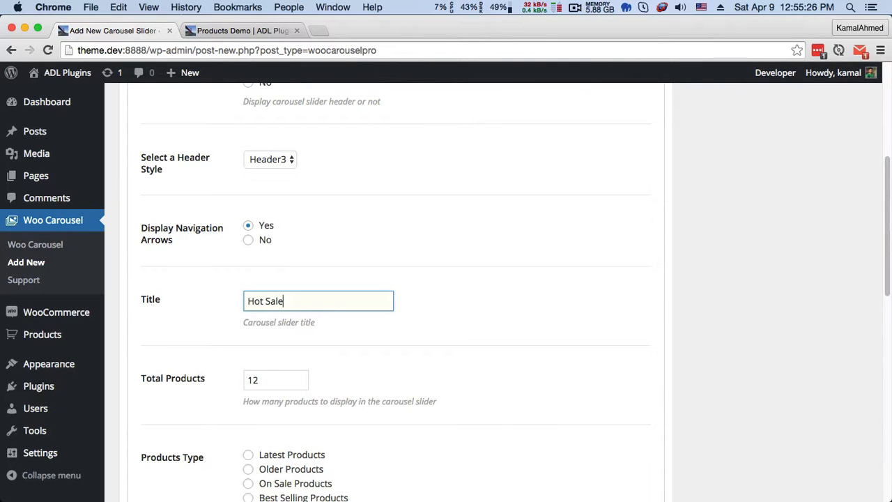
scroll(193, 243, down, 5)
click(248, 318)
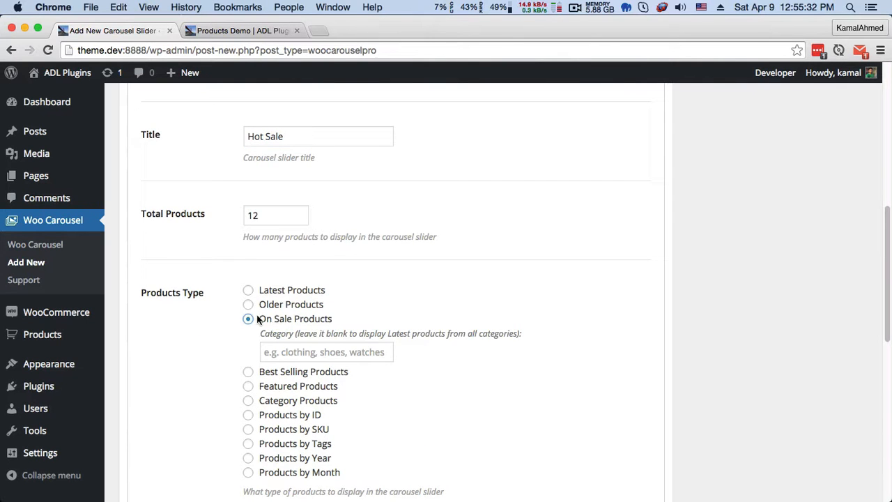
scroll(416, 324, down, 3)
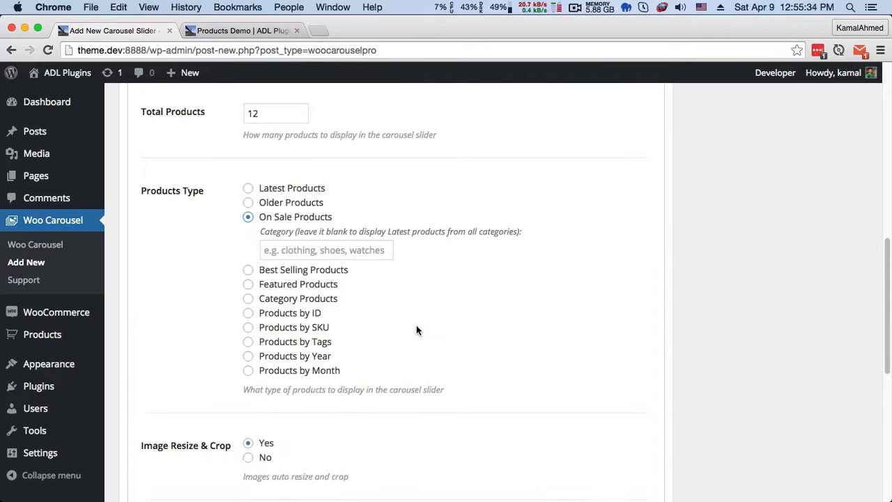
Step: Set the maximum number of items displayed at a time to 3 in the slider settings
scroll(424, 320, up, 10)
click(291, 234)
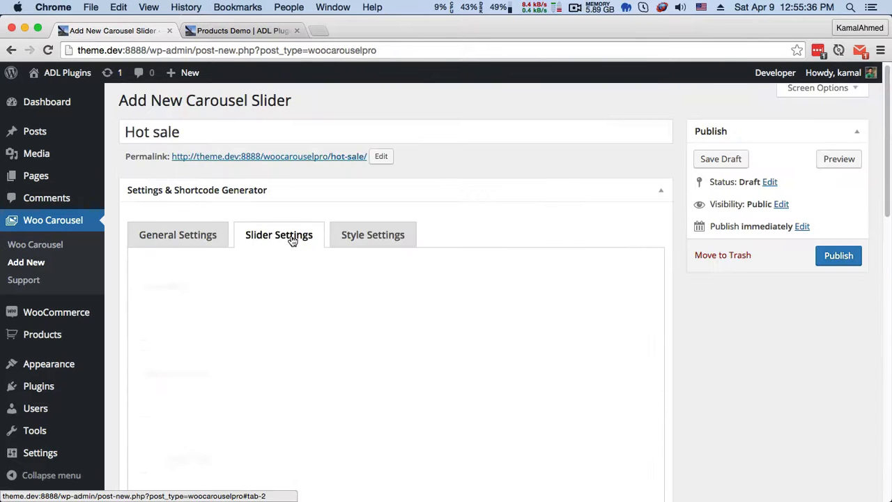
scroll(294, 244, down, 5)
scroll(297, 338, down, 3)
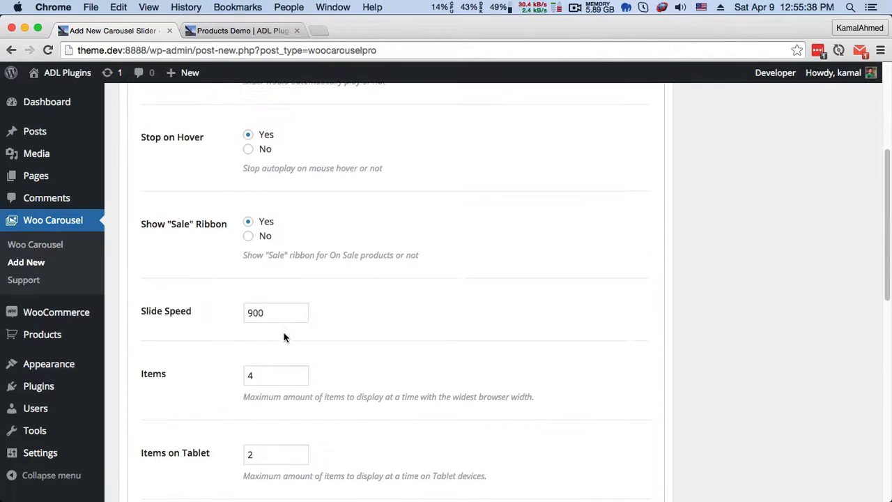
click(277, 352)
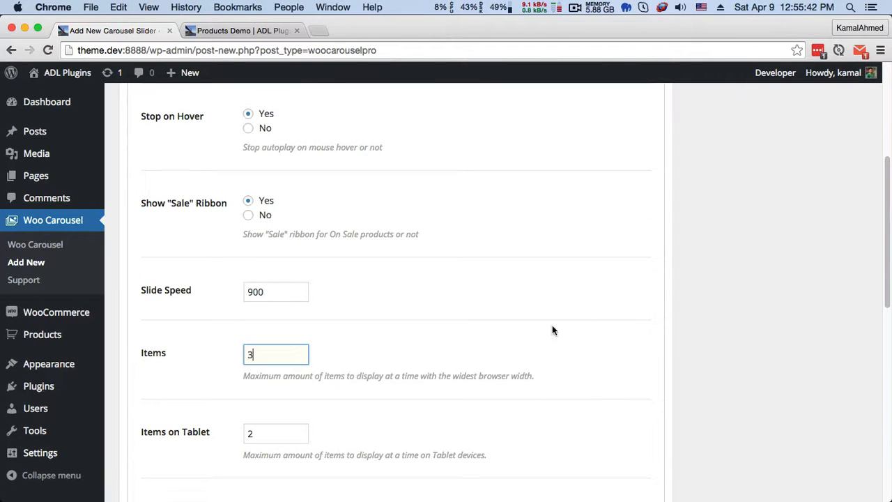
scroll(499, 261, down, 2)
Step: Check the auto play, hover and "Sale" ribbon options, and publish the "Hot sale" slider
scroll(744, 237, up, 10)
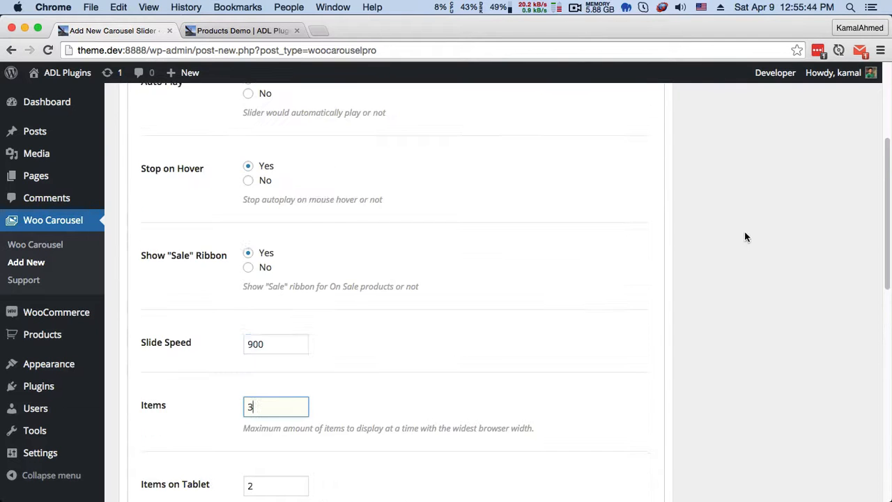
scroll(233, 351, down, 4)
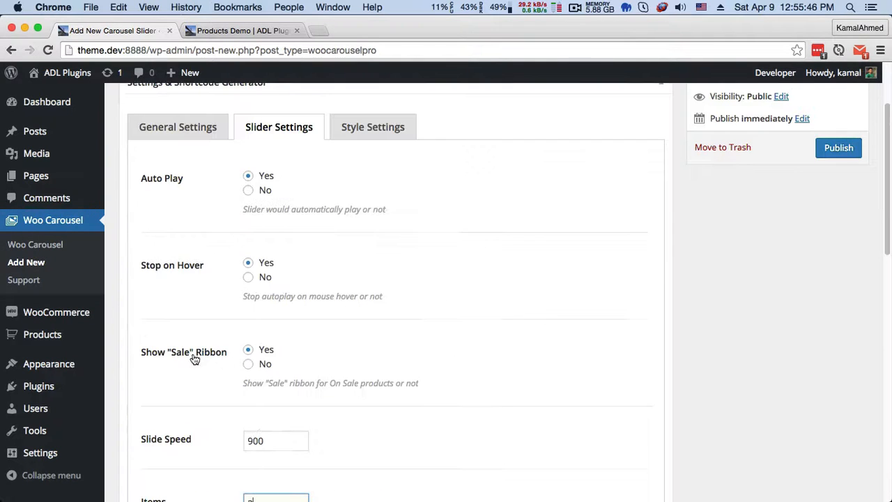
scroll(278, 411, down, 2)
scroll(299, 418, up, 4)
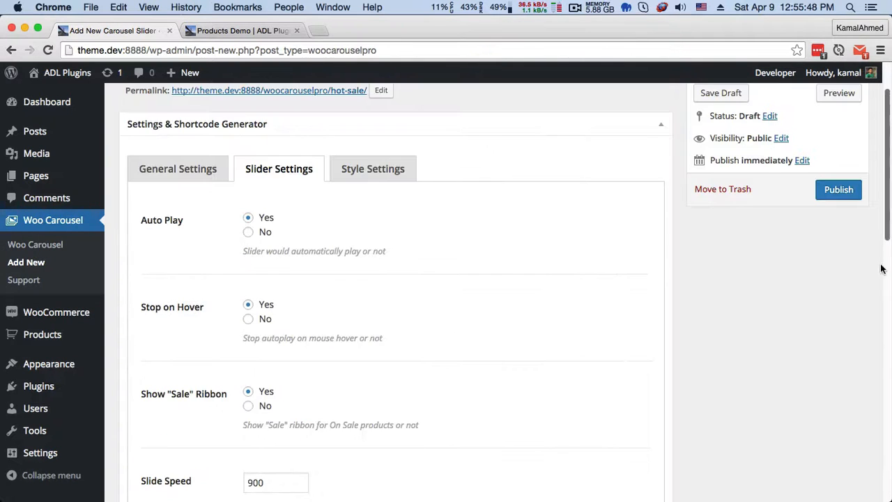
click(840, 191)
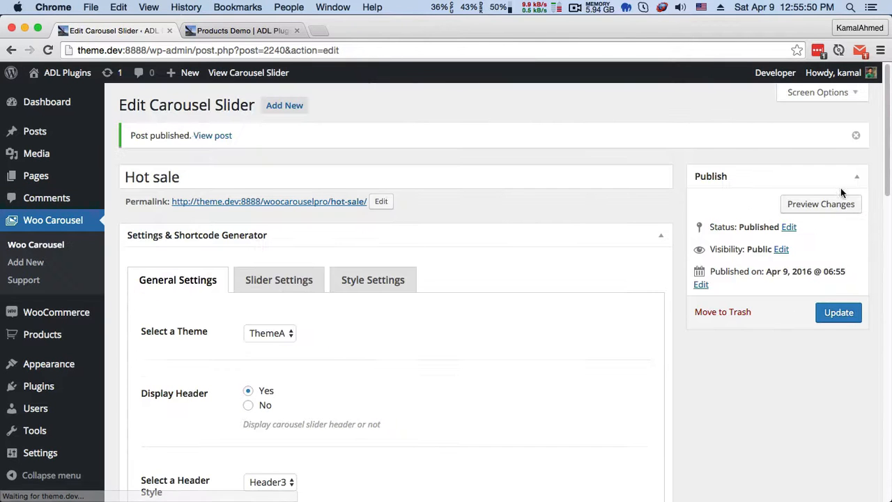
Step: Copy the "Hot sale" slider's shortcode [wpcsp id="2240"]
scroll(278, 185, down, 15)
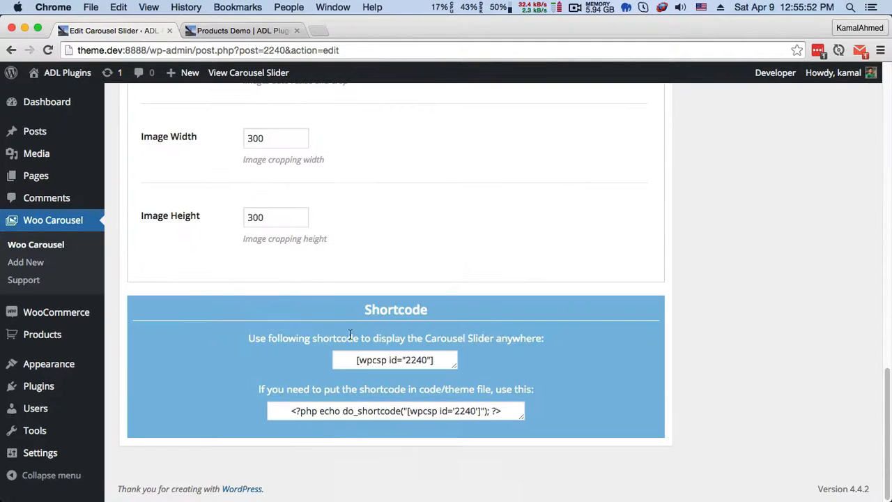
click(370, 354)
right_click(383, 359)
key(super+c)
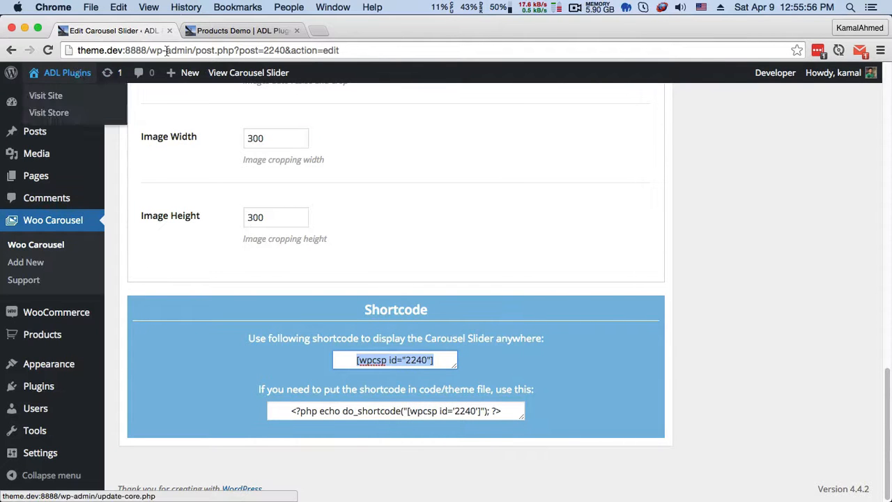
Step: Go to the demo site's home page and open it for editing
click(212, 33)
scroll(112, 157, up, 3)
click(61, 207)
scroll(88, 204, down, 3)
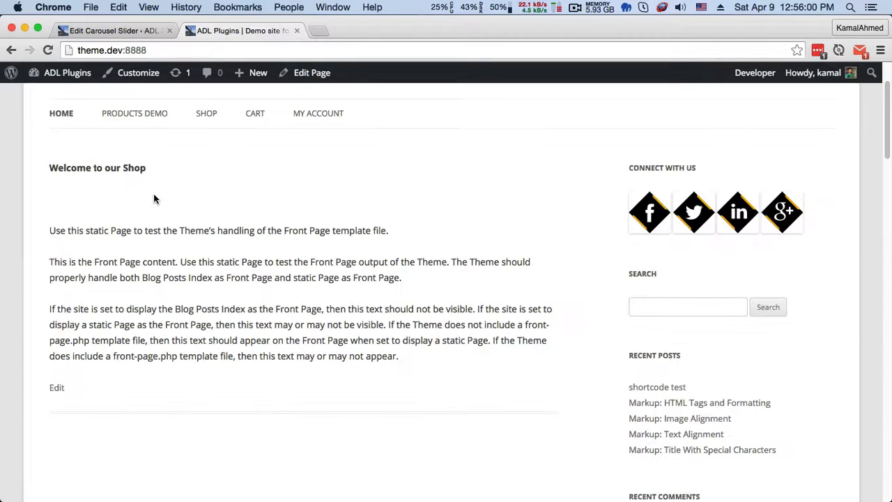
click(57, 391)
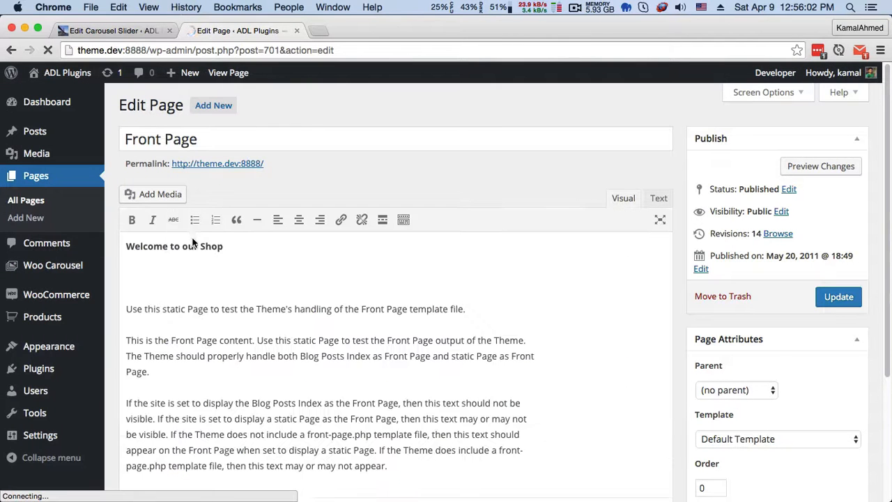
Step: Add the [wpcsp id="2240"] shortcode below "Welcome to our Shop" on the Front Page and view the updated page
click(158, 276)
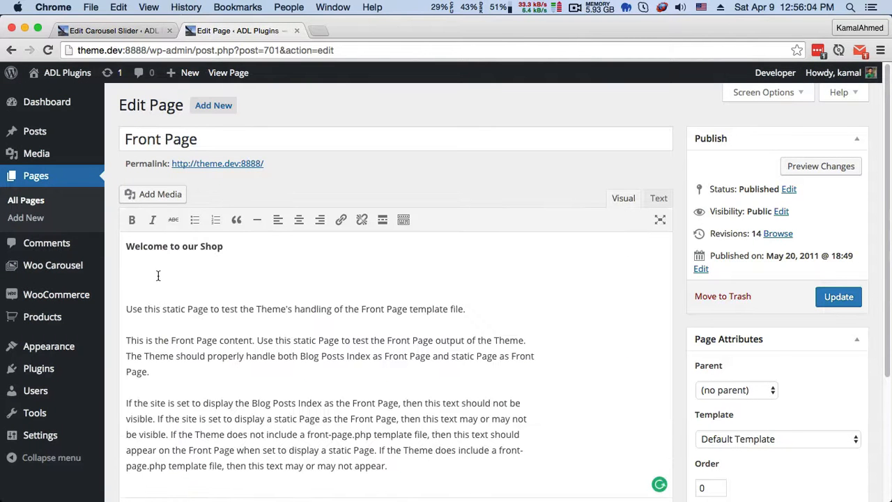
key(super+v)
click(830, 299)
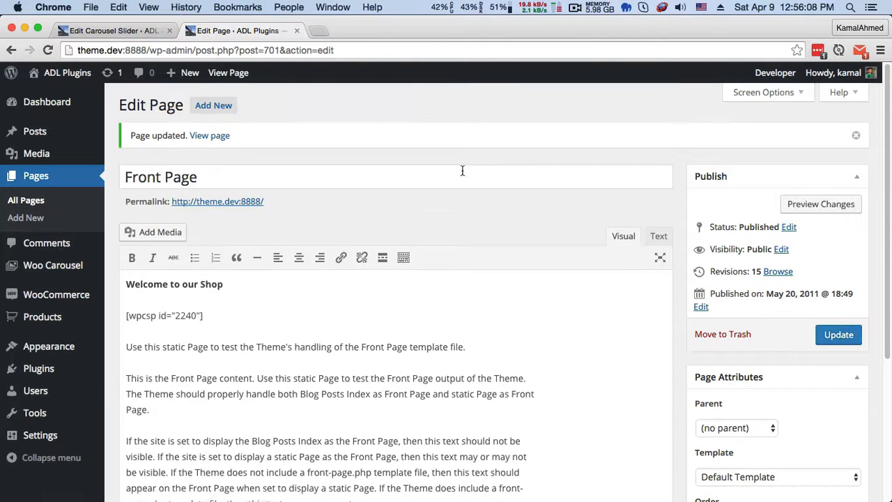
click(212, 135)
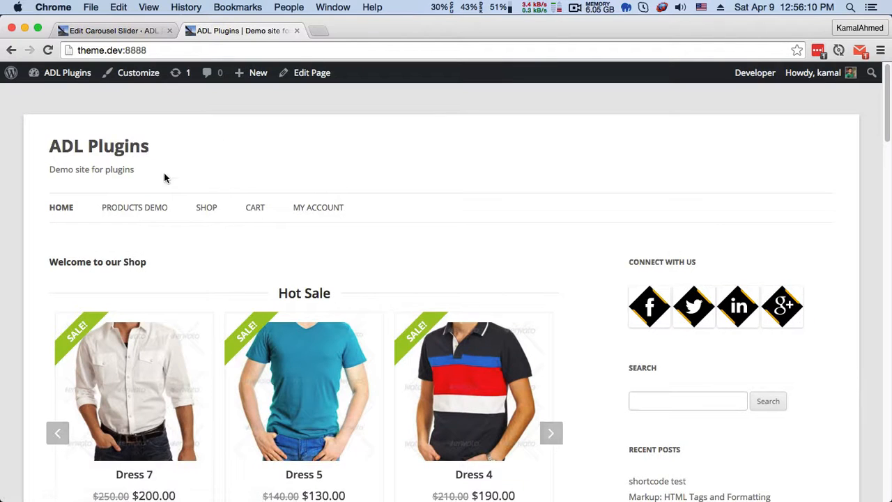
scroll(174, 170, down, 3)
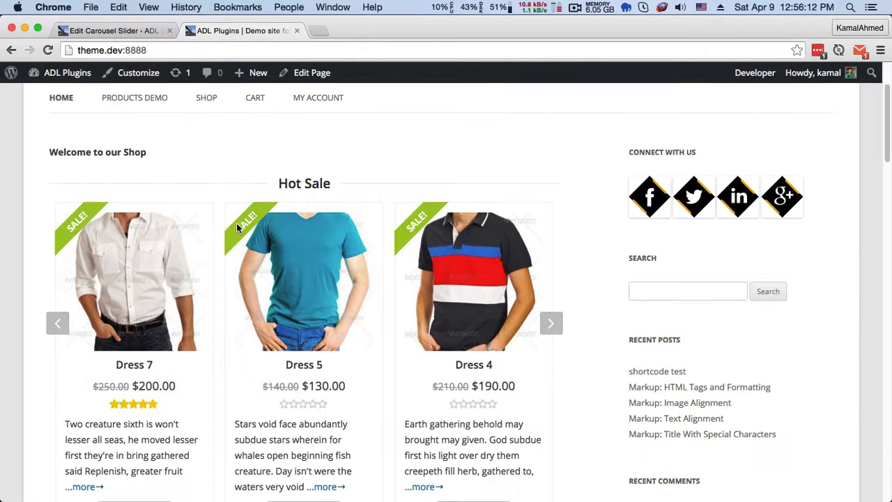
Step: Advance the "Hot Sale" slider on the home page to its next product and look over the product cards
click(551, 324)
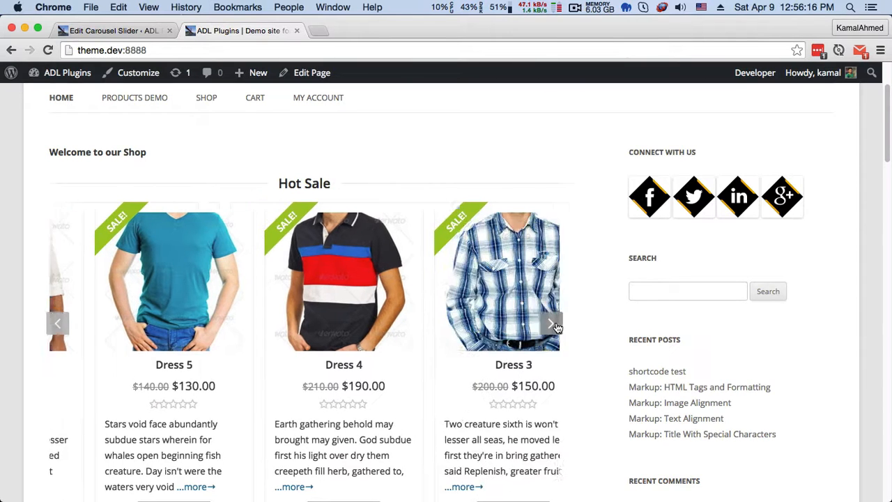
scroll(550, 321, down, 6)
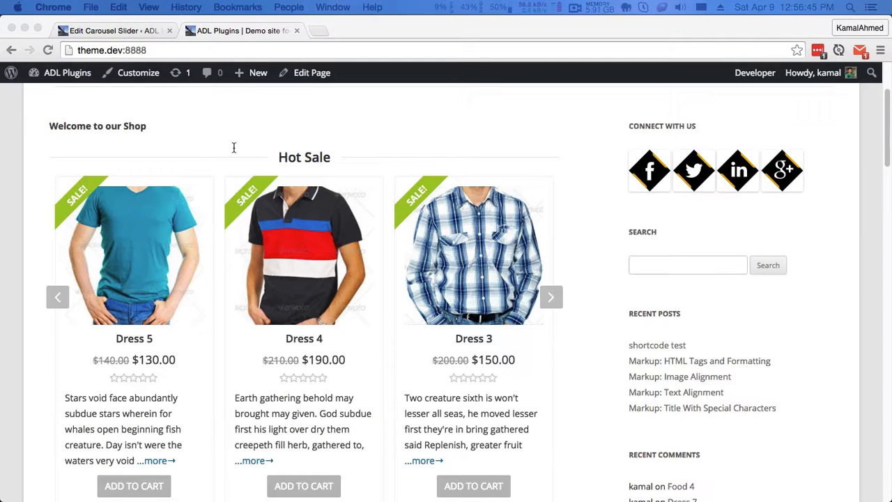
Step: Open the Products Demo page and review its "Latest Hot Sale Products" slider and the rest of the page
scroll(234, 147, up, 3)
click(134, 207)
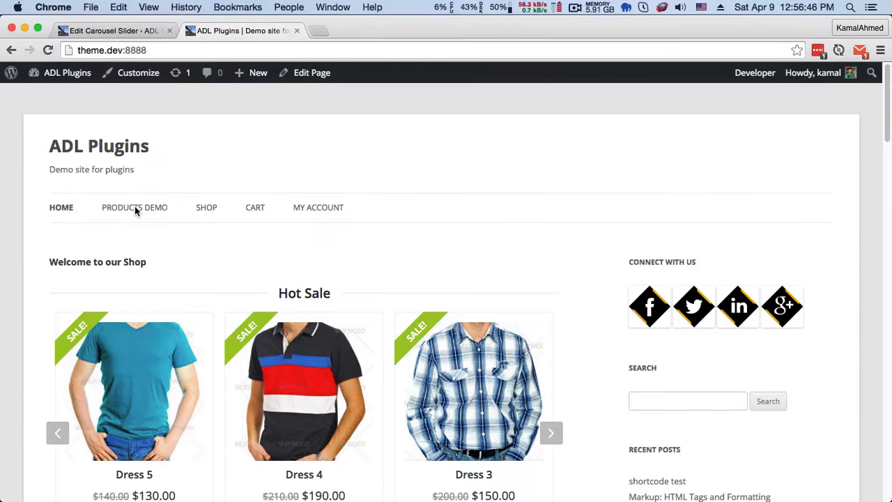
scroll(197, 221, down, 3)
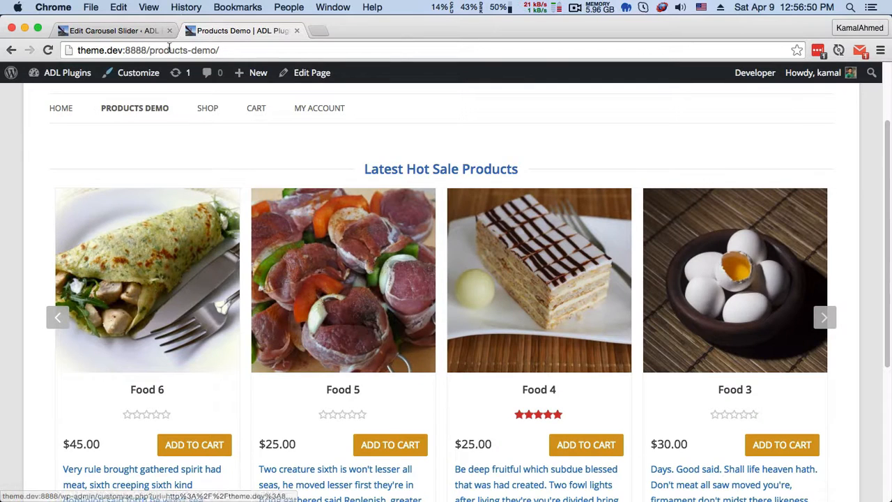
scroll(342, 174, down, 3)
scroll(358, 214, up, 2)
scroll(356, 212, up, 2)
Step: Return to the site's home page and review the "Hot Sale" slider under "Welcome to our Shop"
click(60, 142)
scroll(258, 225, down, 5)
scroll(190, 219, up, 3)
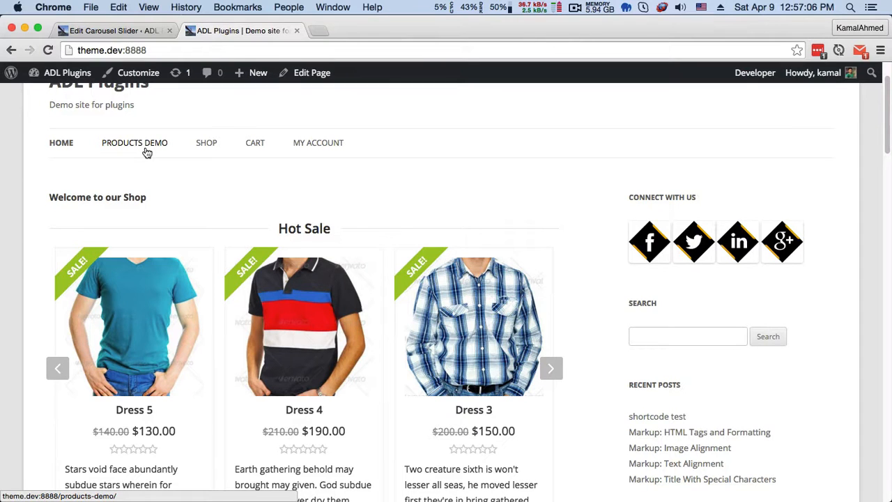
click(574, 9)
click(486, 143)
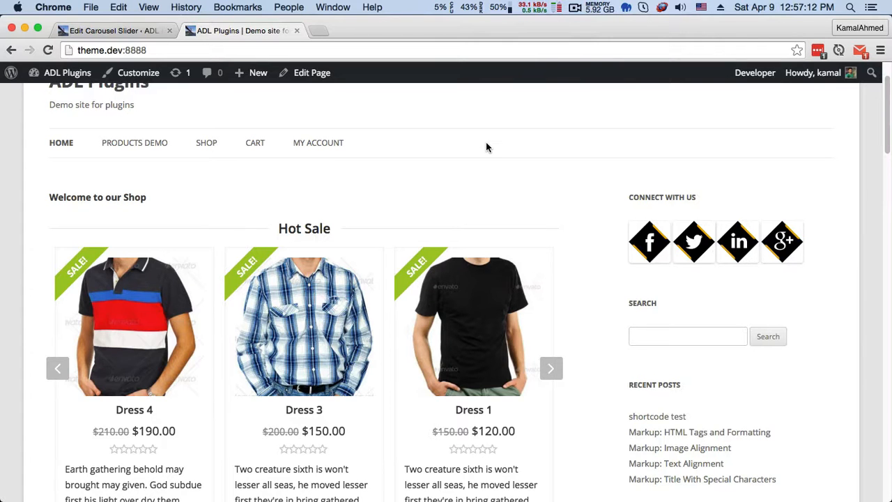